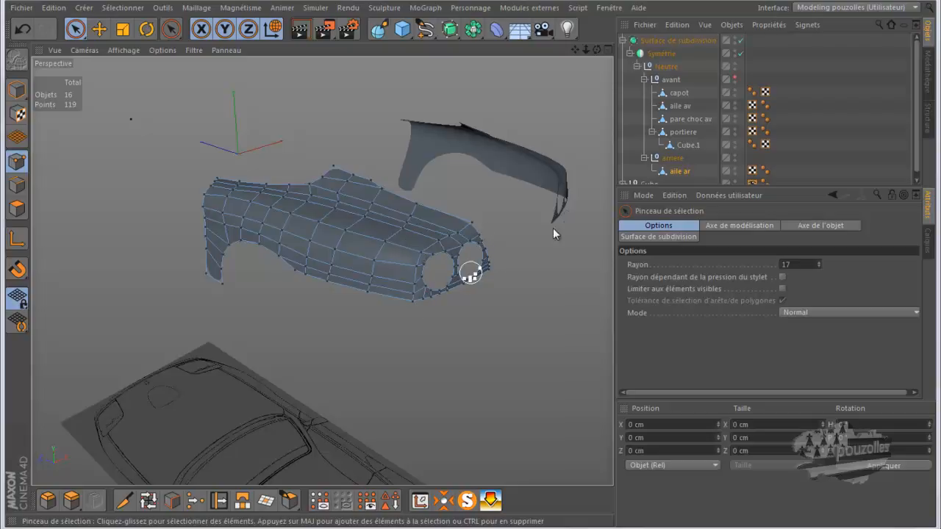
Step: Shift two points on the outer edge of the aile ar mesh's outer light opening slightly rearward along Z, the first by about 3.6 cm
left_click(672, 172)
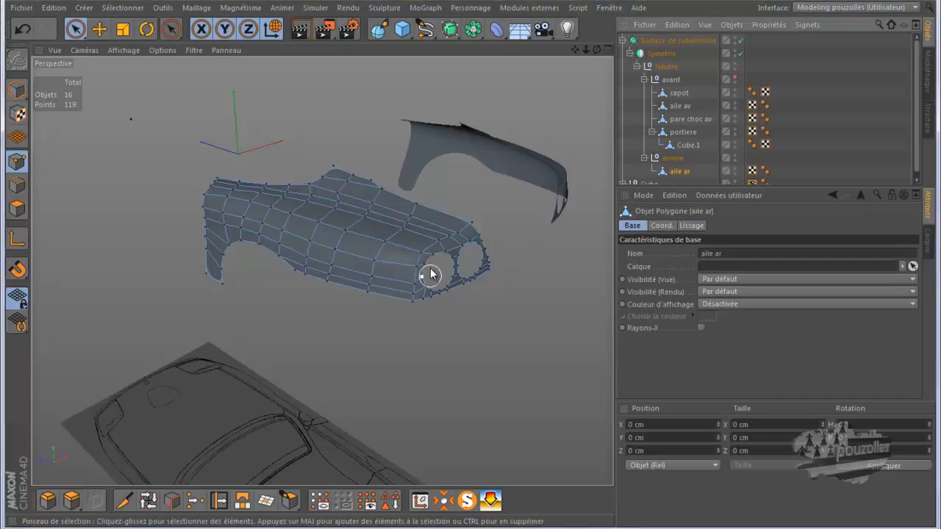
scroll(430, 276, "up", 6)
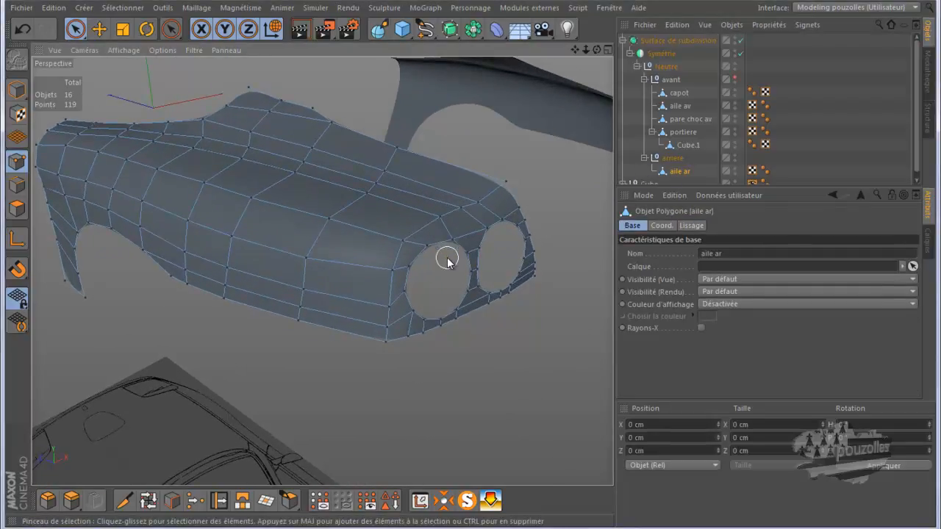
scroll(445, 257, "up", 4)
left_click_drag(596, 50, 470, 265)
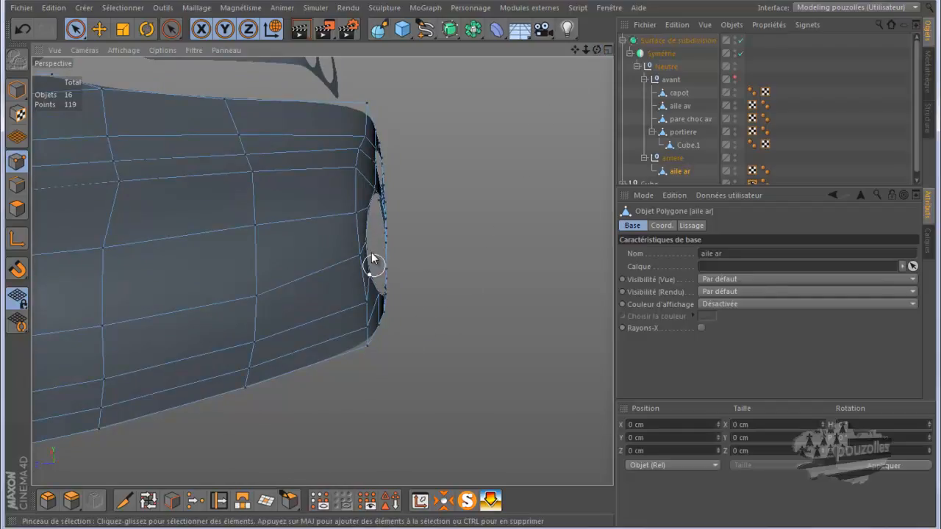
left_click(369, 277)
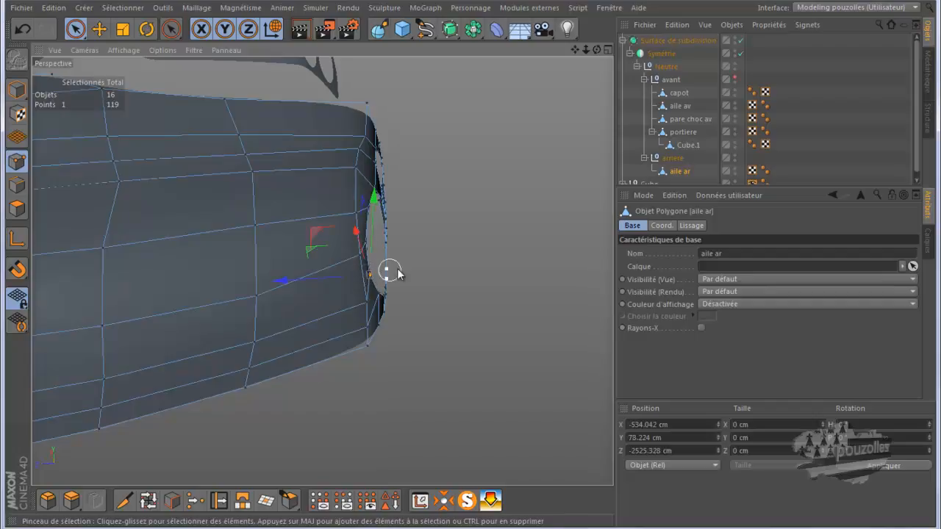
left_click_drag(335, 283, 339, 283)
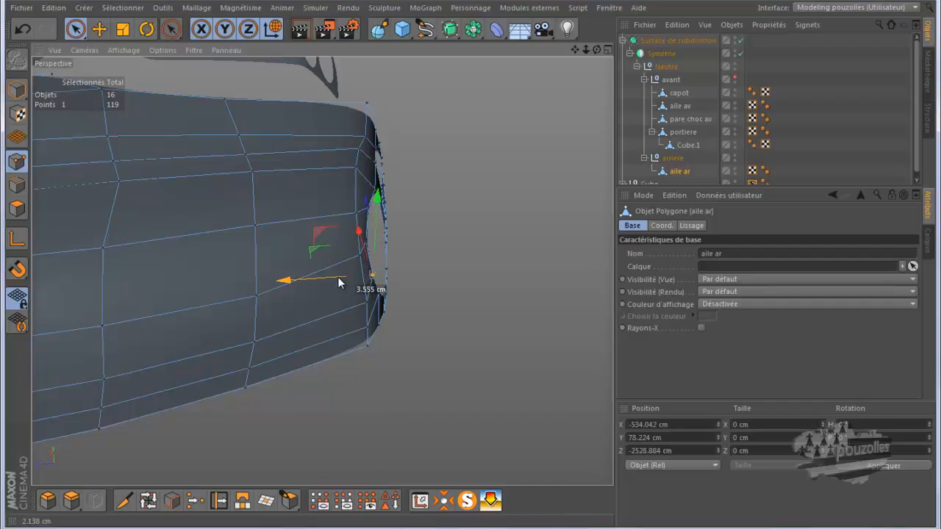
left_click(366, 247)
left_click_drag(301, 247, 304, 247)
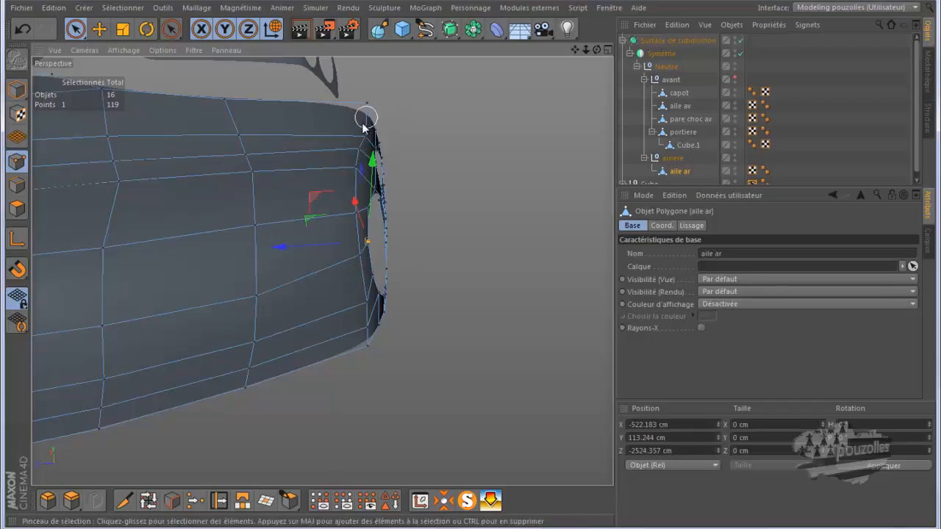
Step: Nudge two points above the outer light opening of aile ar along Z to smooth the rear corner's edge loop
middle_click(369, 196)
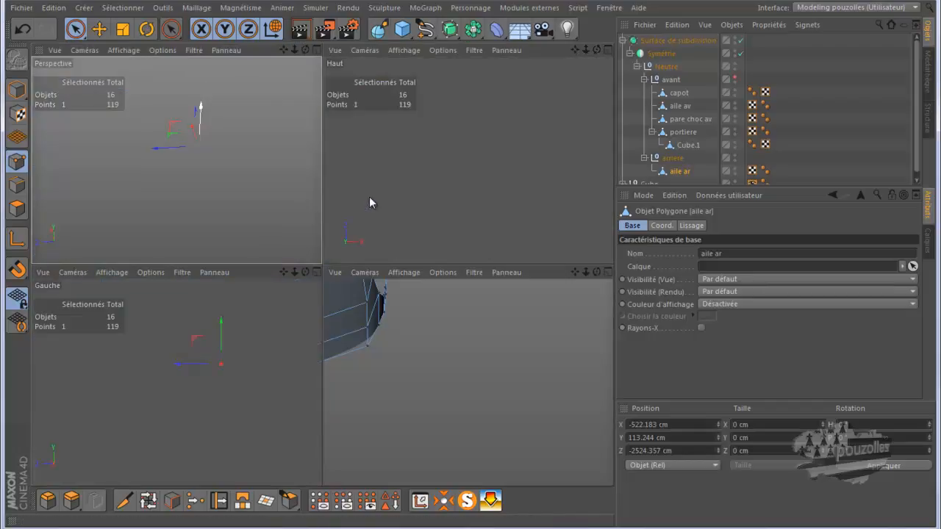
middle_click(274, 213)
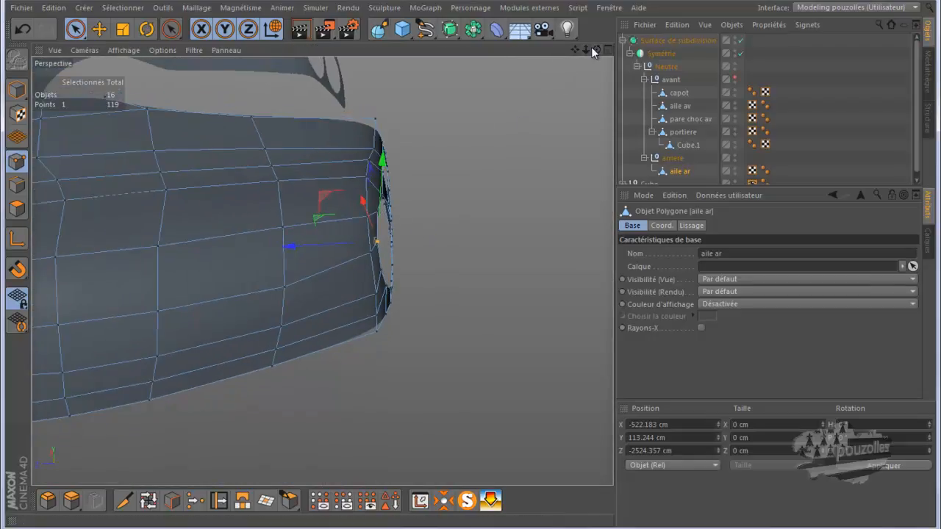
left_click_drag(597, 51, 471, 267)
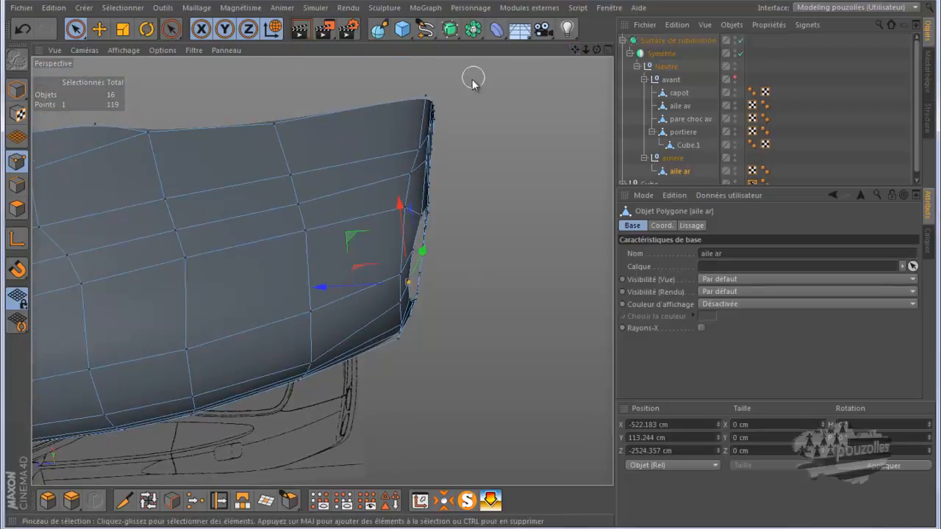
left_click(410, 174)
left_click_drag(356, 177, 357, 181)
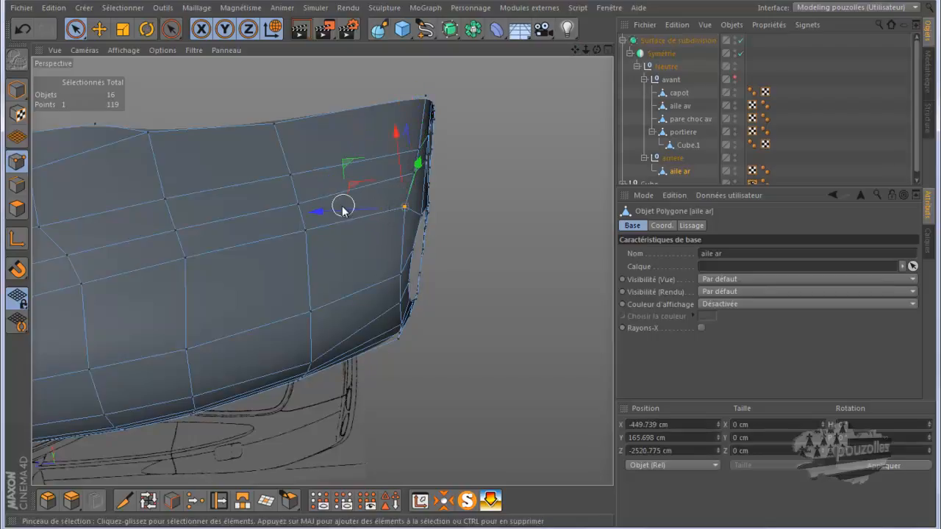
left_click_drag(340, 213, 344, 211)
Step: Realign the remaining points of the vertical edge loop beside the light openings along Z into an even curve, and clear the selection
left_click(391, 277)
left_click_drag(344, 279, 346, 274)
left_click(409, 210)
left_click_drag(346, 208, 330, 178)
left_click(414, 179)
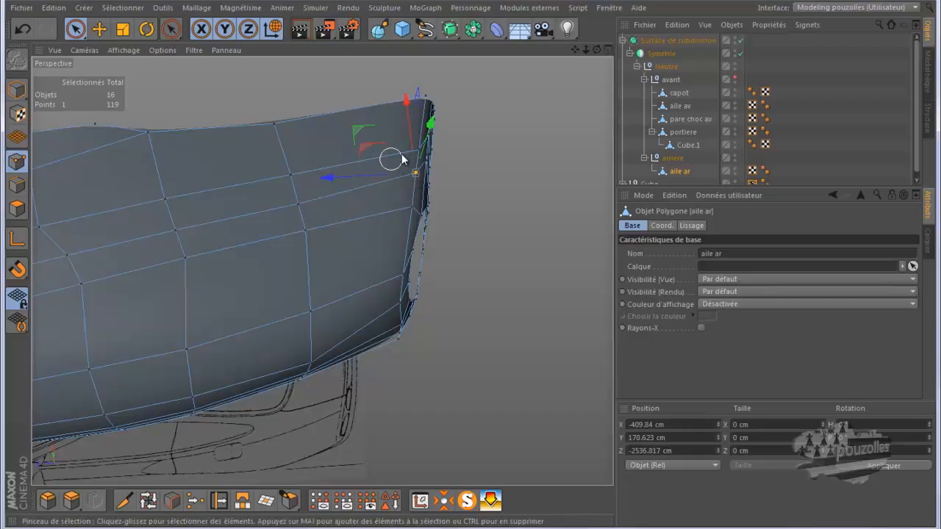
left_click(383, 155)
left_click(417, 151)
left_click_drag(363, 152, 361, 152)
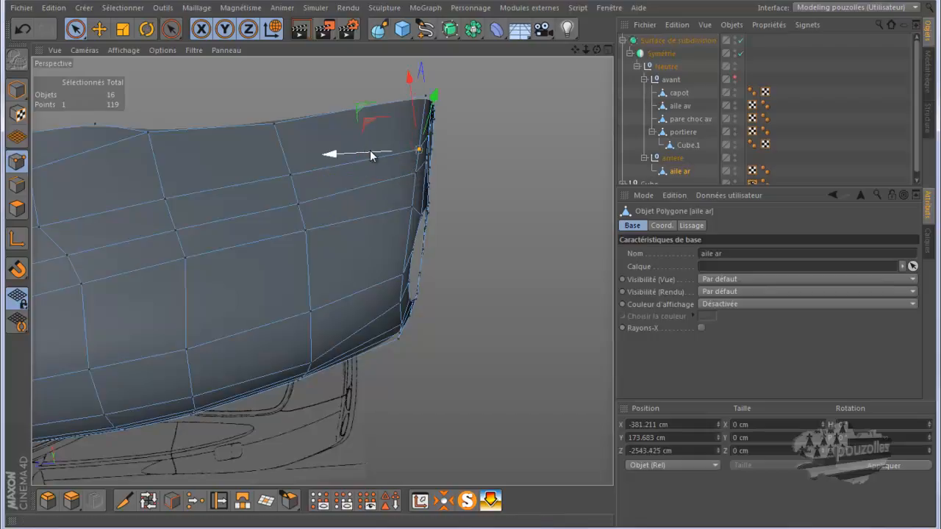
left_click(504, 168)
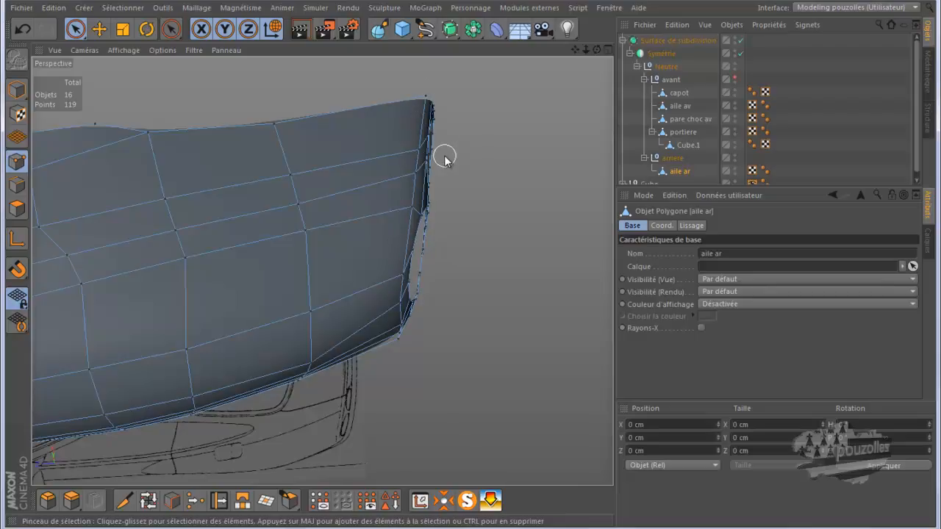
Step: Push two point pairs on the lower rear edge beneath the outer light opening rearward to about Z -2561.2 cm and -2569.1 cm
scroll(399, 212, "up", 5)
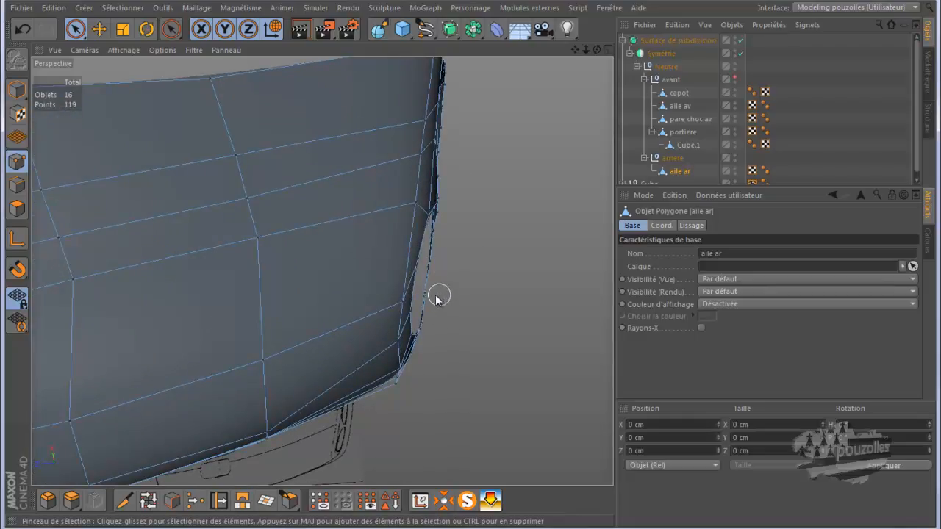
left_click_drag(427, 297, 458, 301)
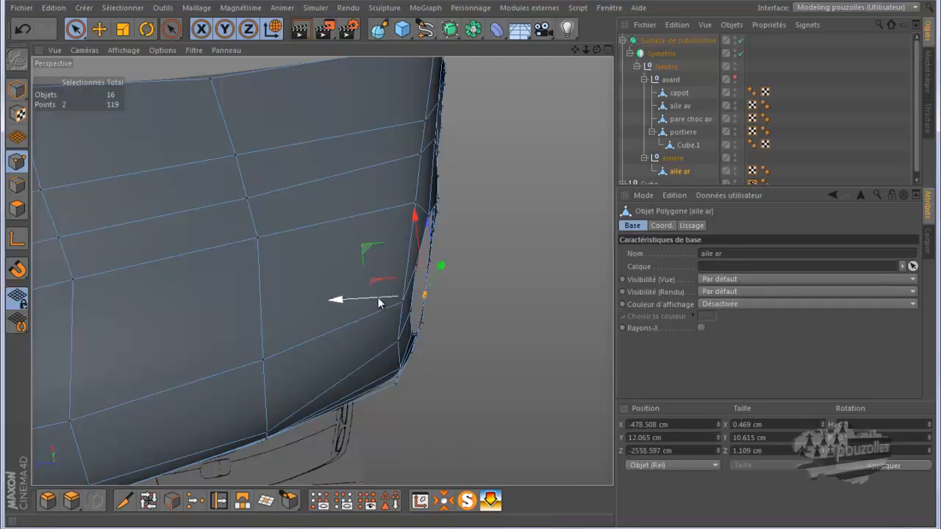
left_click_drag(375, 301, 378, 300)
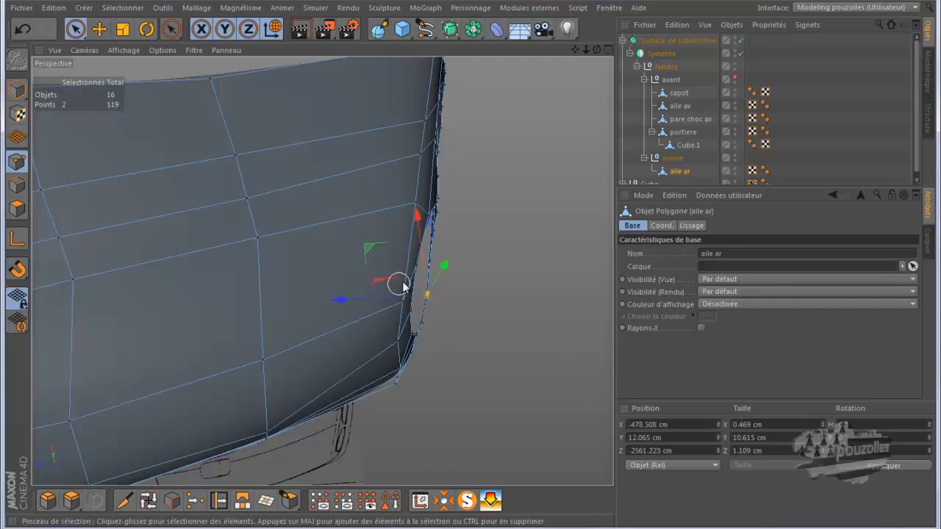
left_click(430, 266)
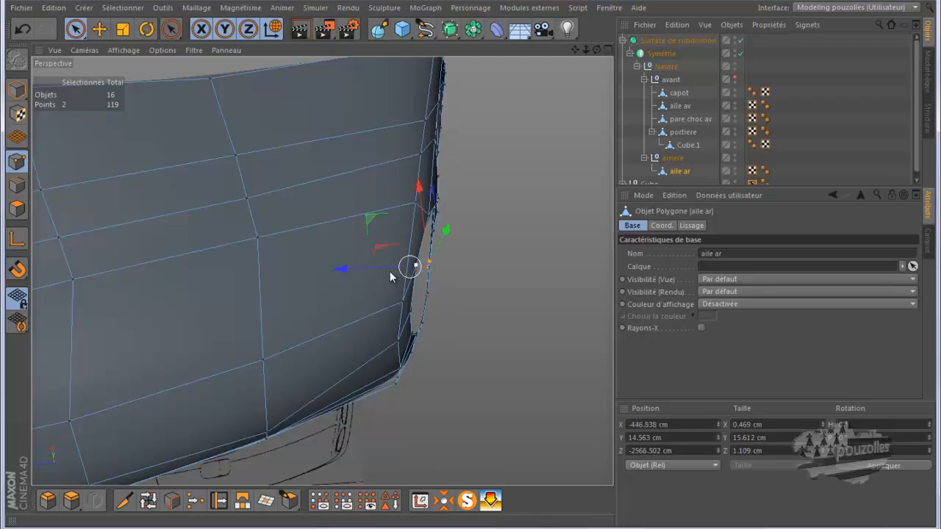
left_click_drag(354, 266, 371, 266)
Step: Identify the points between the two light openings in the front view, and move the outer opening's inner lower point to about Z -2569.9 cm
left_click(434, 230)
left_click(438, 222, "shift")
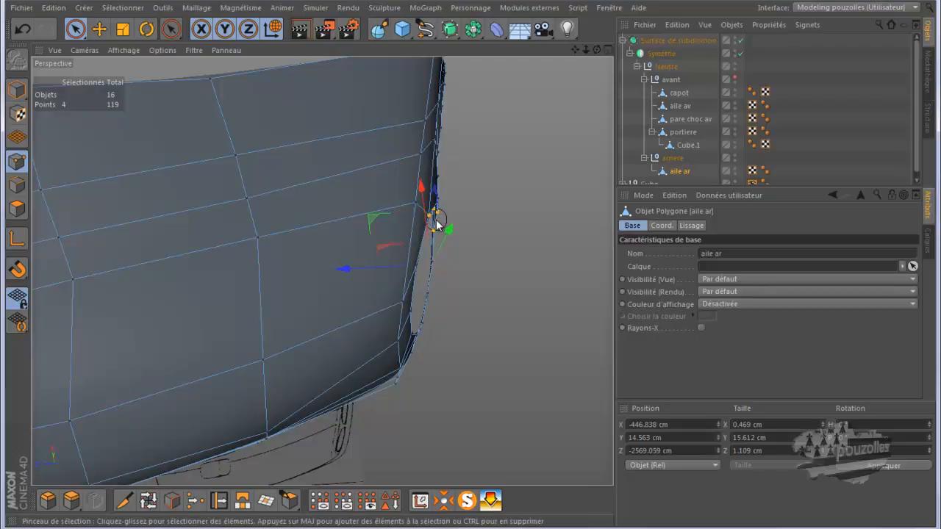
middle_click(338, 289)
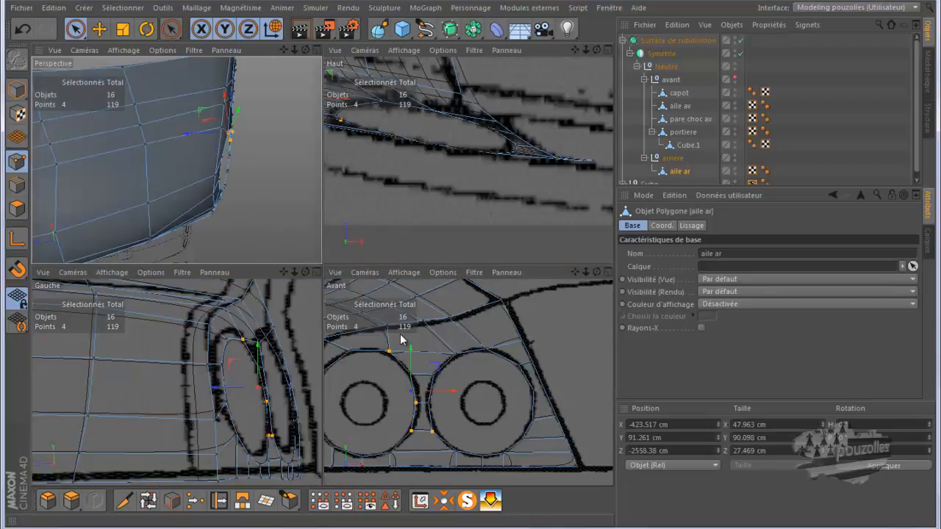
mouse_move(403, 390)
left_mouse_down()
mouse_move(426, 403)
mouse_move(414, 434)
mouse_move(426, 434)
left_mouse_up()
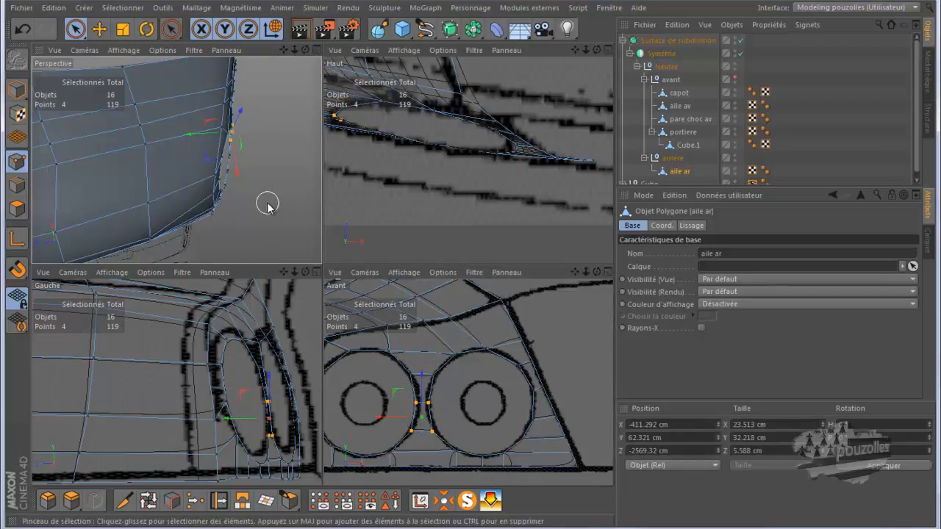
middle_click(267, 203)
scroll(467, 213, "up", 4)
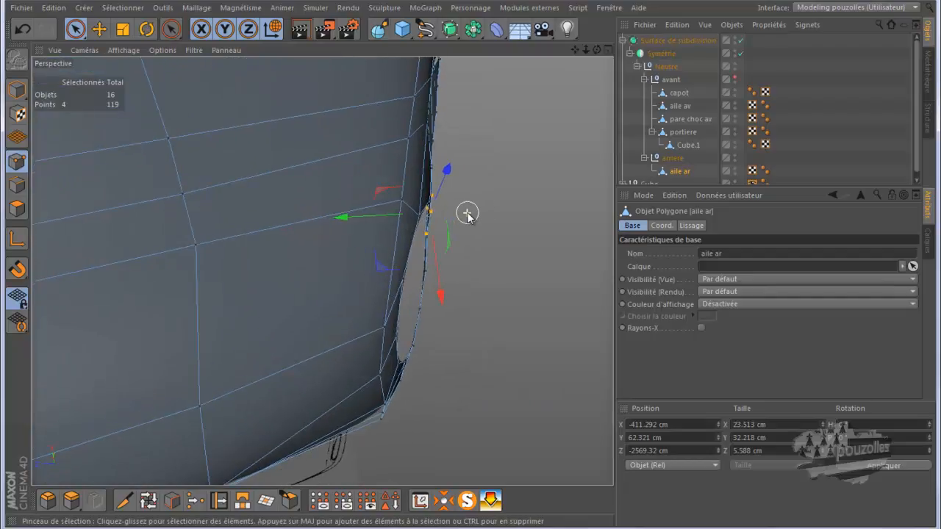
scroll(467, 213, "up", 1)
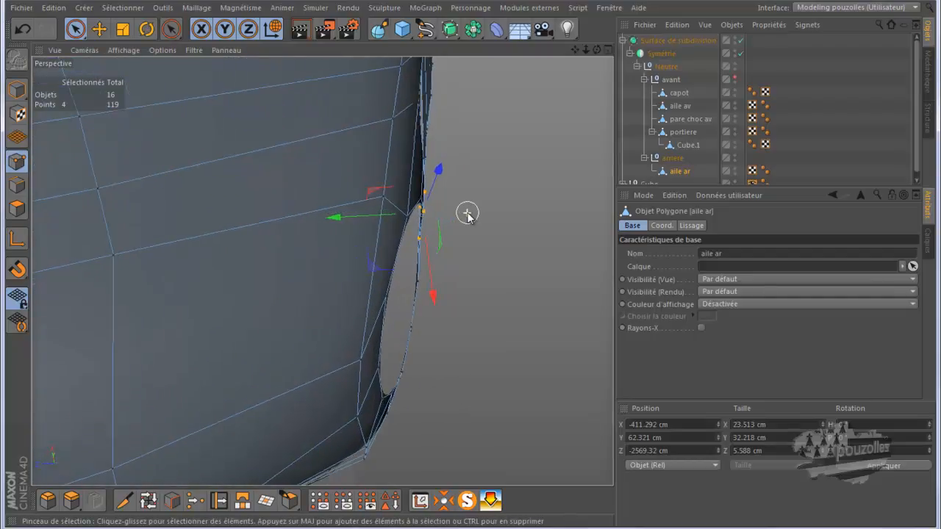
left_click(418, 239)
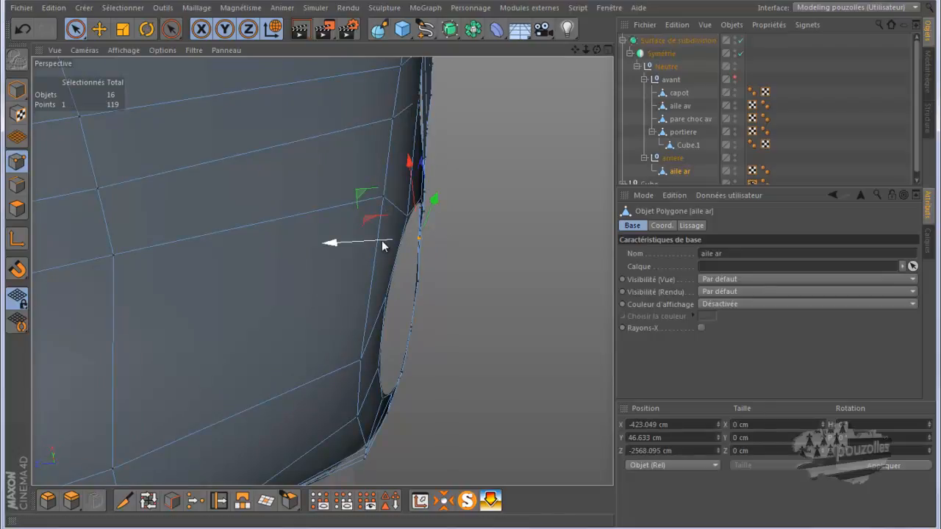
left_click_drag(383, 241, 387, 244)
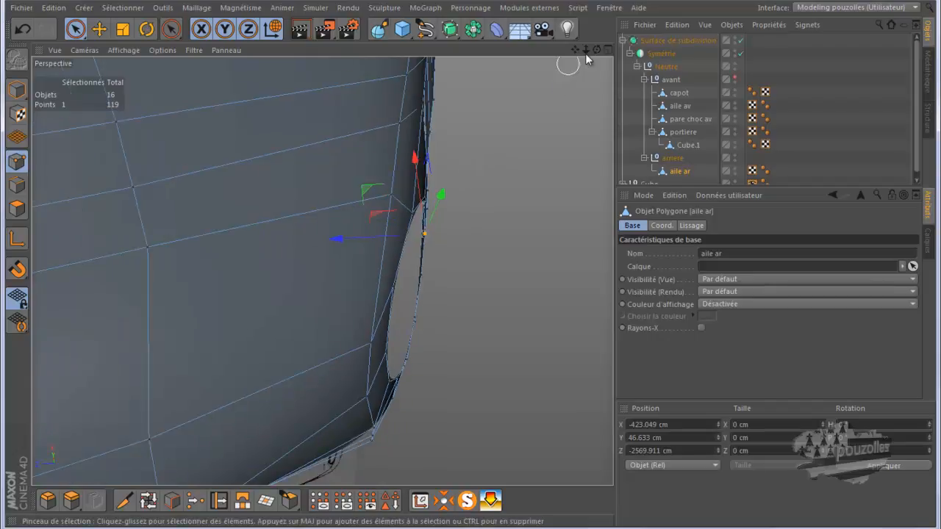
Step: Shift the lower-edge point pair near X -372 cm rearward to about Z -2581.8 cm
left_click_drag(598, 50, 472, 266)
left_click_drag(577, 50, 468, 264)
left_click(469, 305)
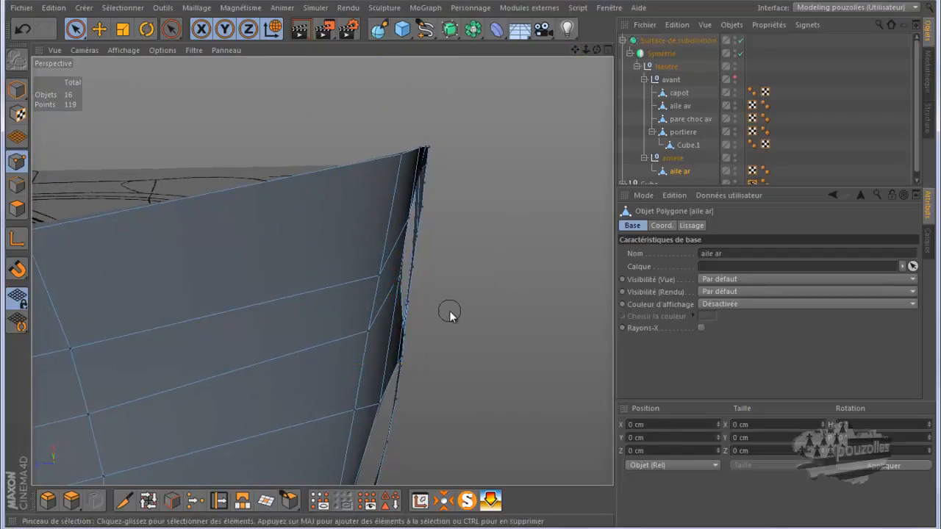
left_click(413, 308)
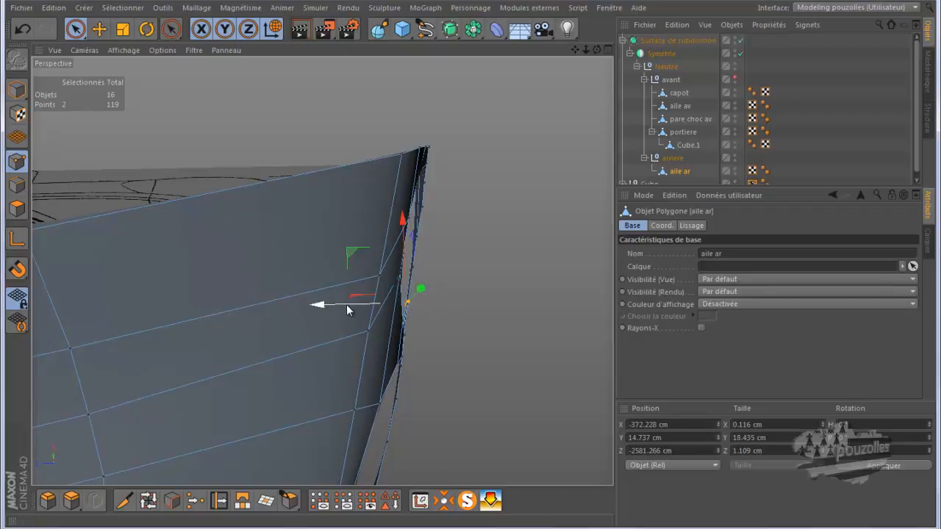
left_click_drag(346, 303, 347, 306)
Step: Move the three points between the light openings rearward about 0.9 cm, and the lower-edge pair near X -343 cm to about Z -2587.6 cm
left_click(408, 330, "shift")
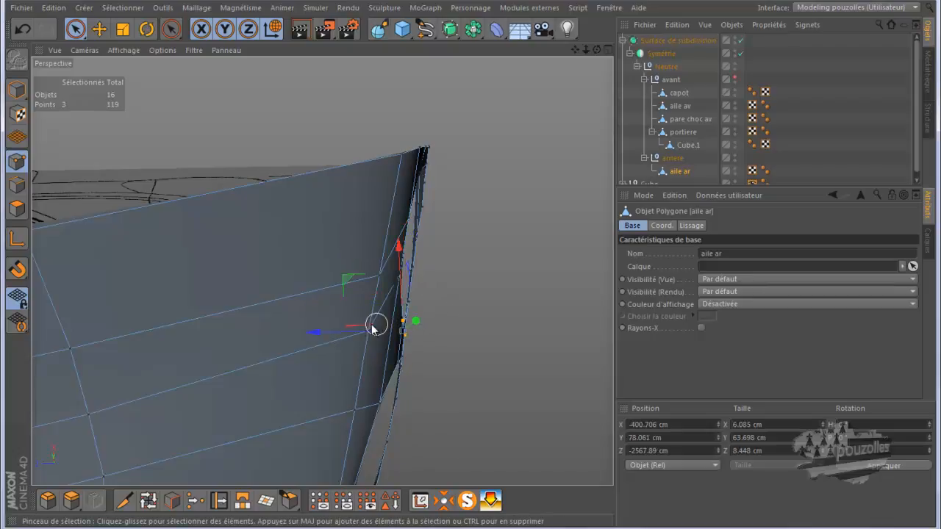
left_click_drag(348, 332, 349, 330)
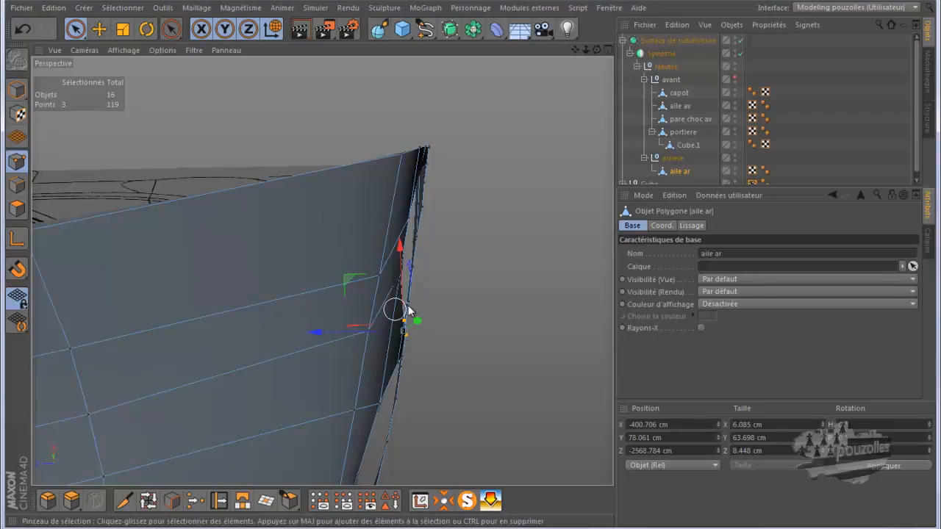
left_click(413, 270)
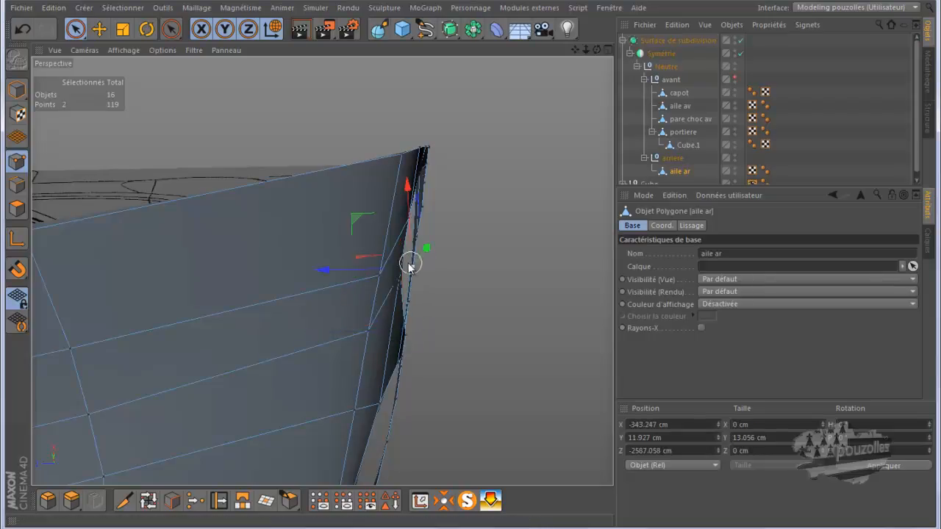
left_click_drag(367, 270, 367, 272)
Step: In the top view, move the lower-edge point pair near X -372 cm rearward to about Z -2583.1 cm
middle_click(360, 296)
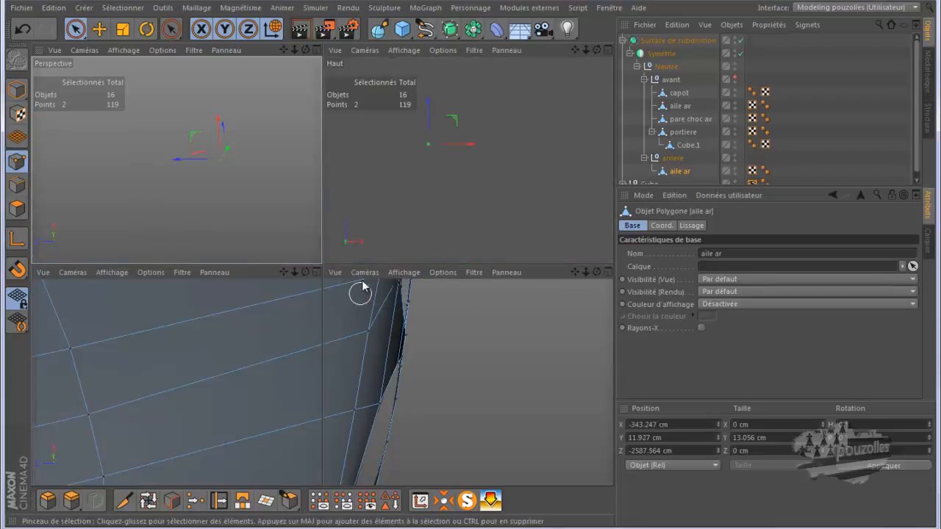
middle_click(424, 208)
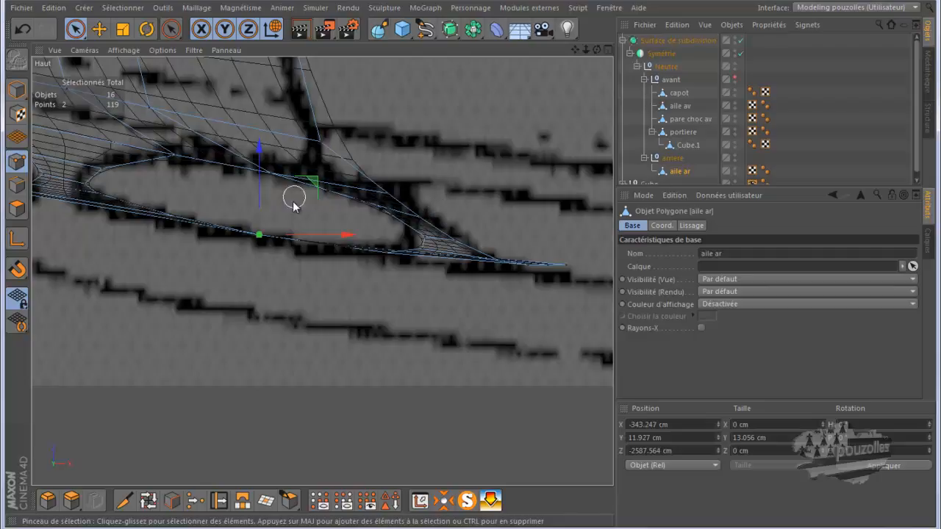
scroll(563, 244, "down", 1)
scroll(224, 224, "up", 2)
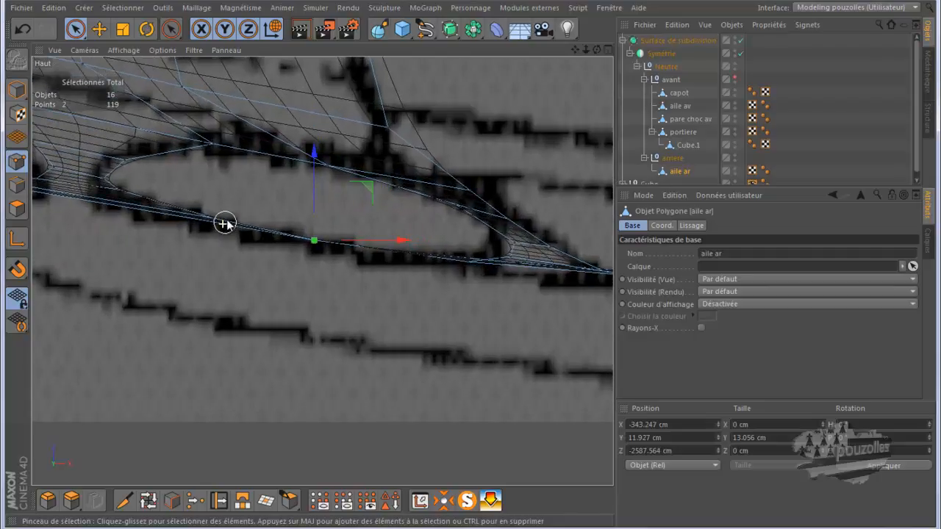
left_click(206, 226)
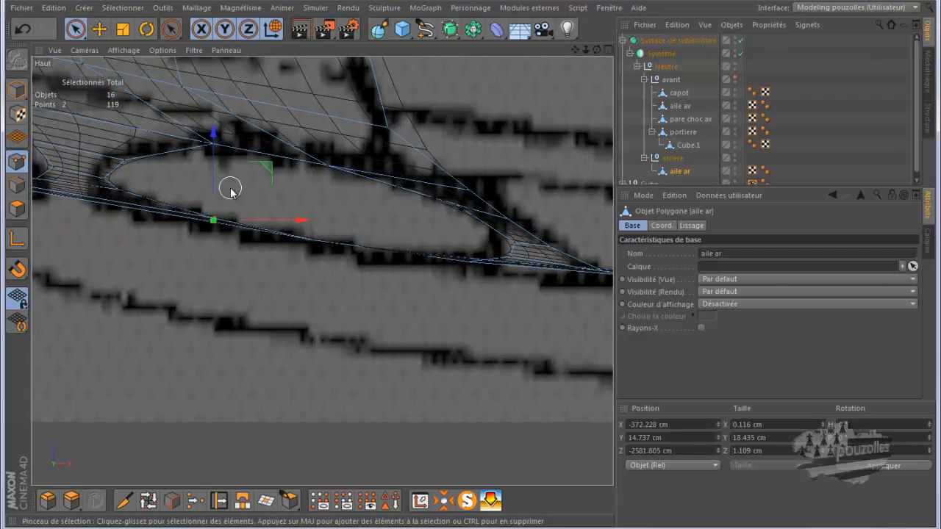
left_click_drag(211, 174, 210, 178)
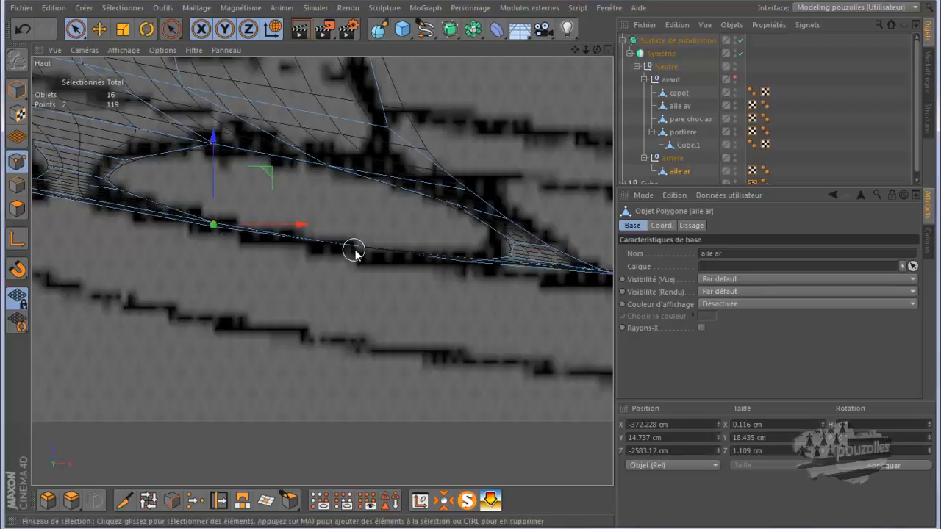
Step: Align the lower-edge pair near X -320 cm to about Z -2592.5 cm and the pair near X -343 cm to about Z -2588.5 cm
left_click(397, 252)
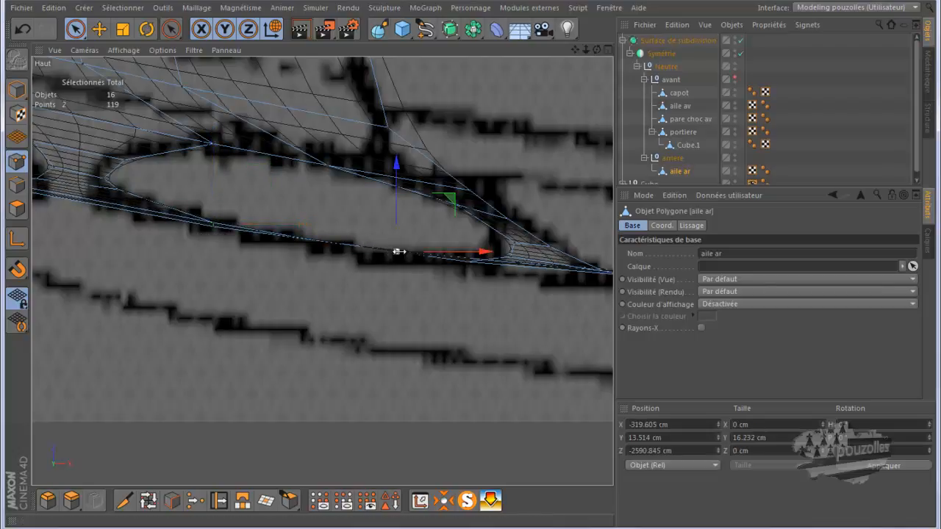
left_click_drag(397, 208, 396, 212)
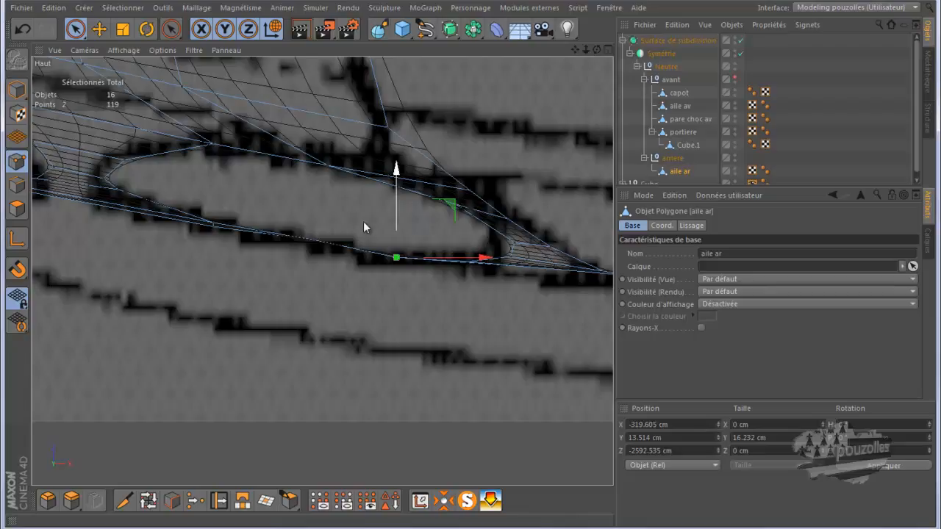
left_click(279, 238)
left_click(262, 238)
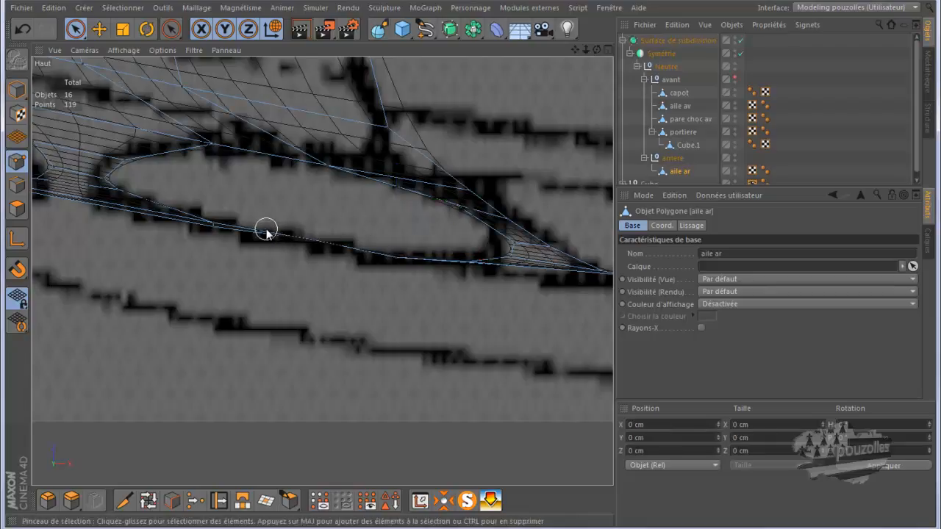
left_click(313, 241)
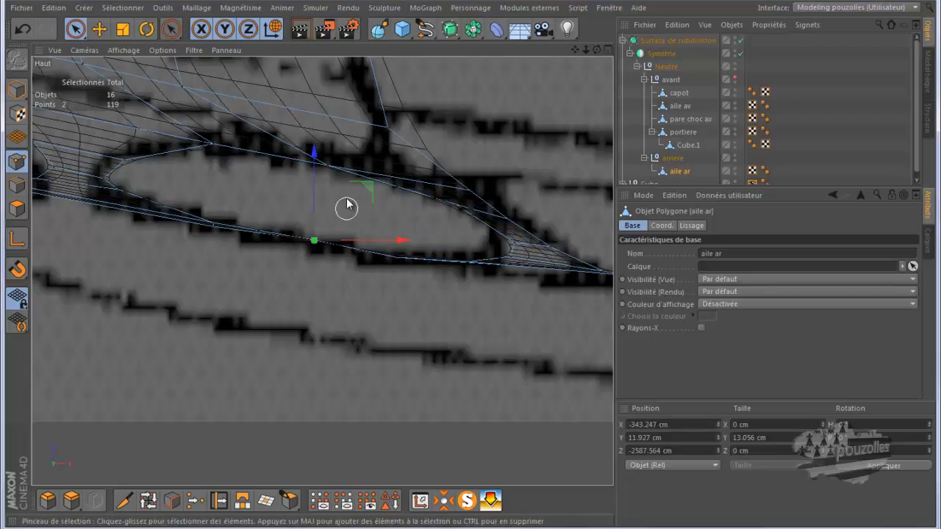
left_click_drag(316, 192, 315, 194)
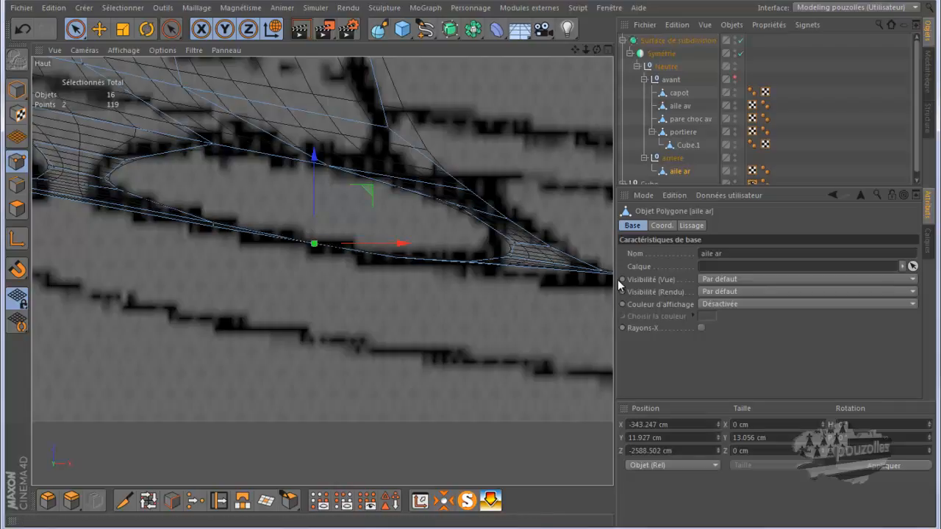
Step: Shift the single points near X -299 cm and X -260 cm rearward to about Z -2594.2 cm and -2597.1 cm
left_click_drag(574, 50, 483, 221)
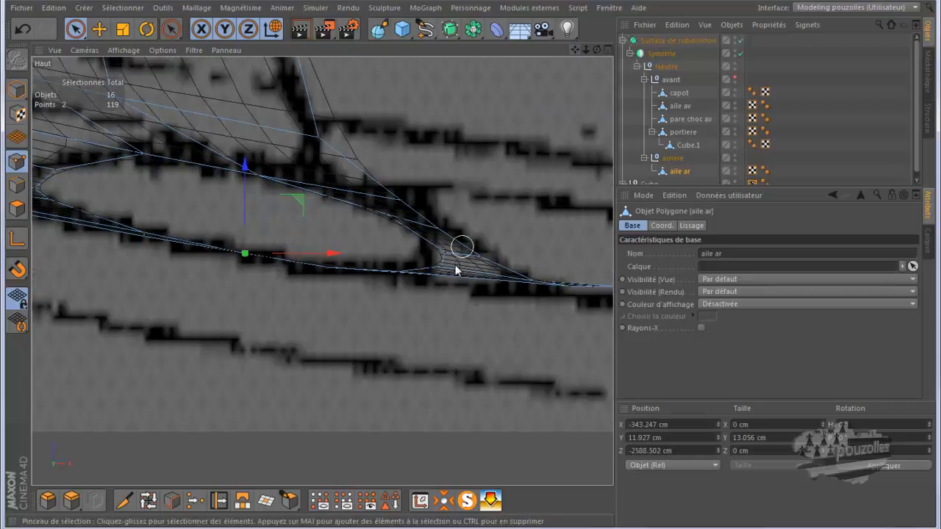
left_click(397, 273)
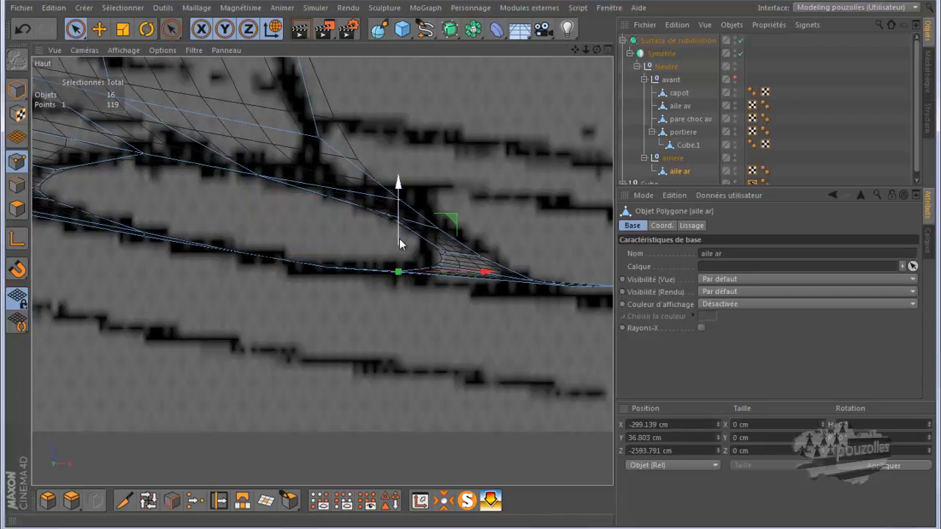
left_click_drag(399, 243, 399, 244)
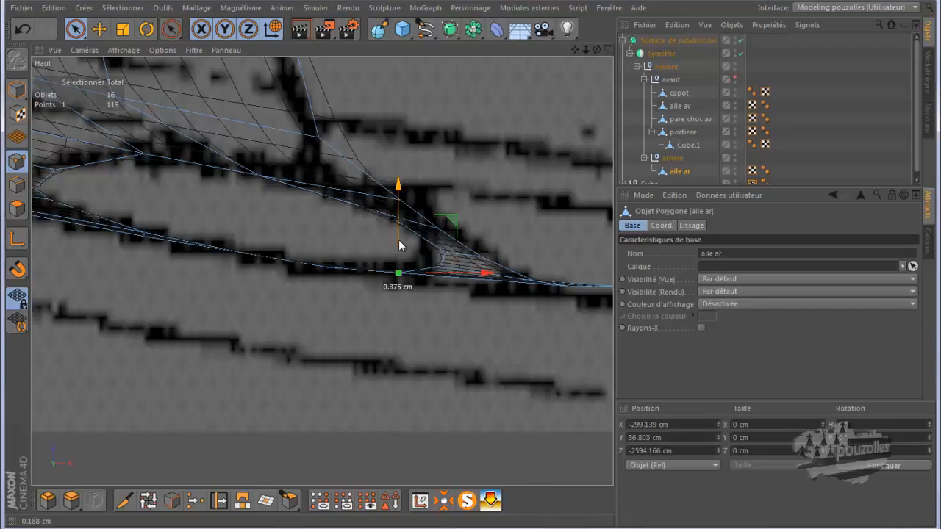
left_click(478, 290)
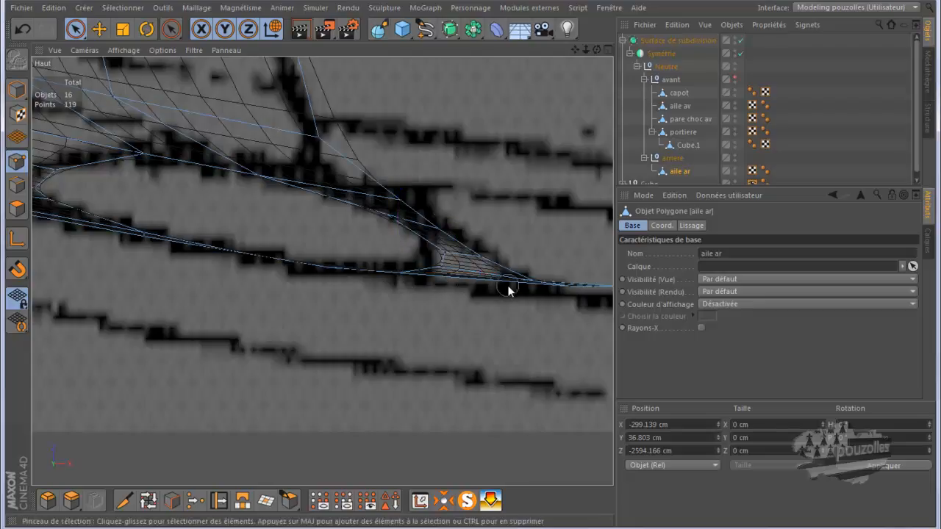
left_click(541, 285)
left_click(545, 286)
left_click_drag(535, 229, 534, 233)
left_click_drag(535, 235, 535, 235)
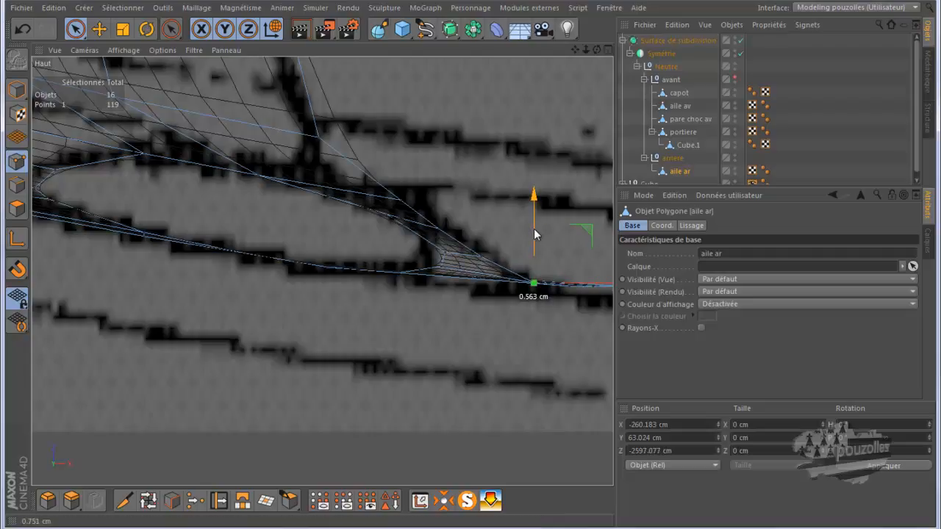
Step: Move the point near X -250 cm rearward to about Z -2598.9 cm, and nudge the point near X -260 cm slightly rearward
left_click_drag(575, 50, 506, 58)
left_click(500, 297)
left_click_drag(501, 243, 499, 248)
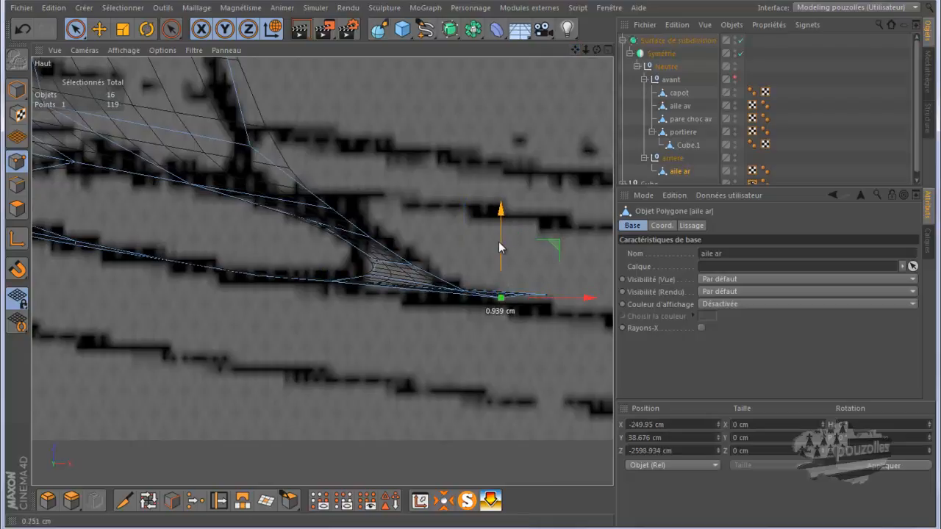
left_click(465, 292)
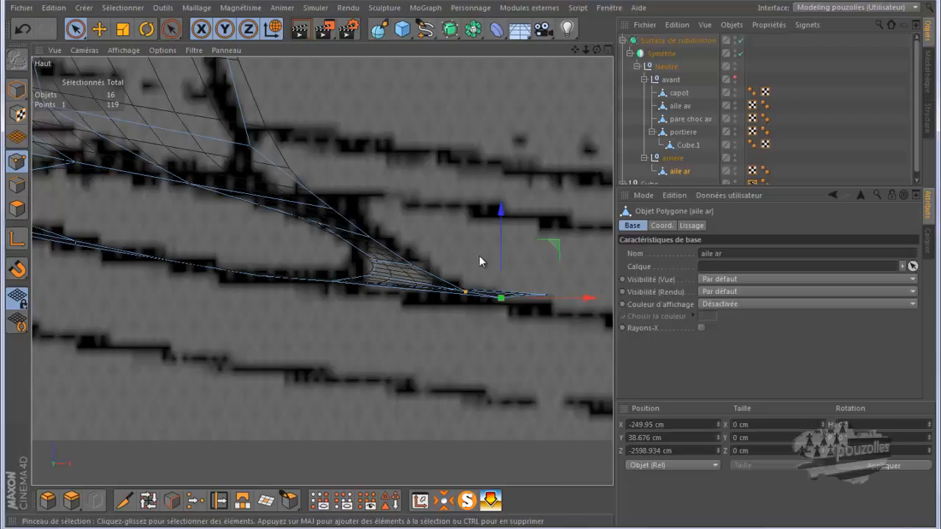
left_click_drag(467, 240, 467, 243)
Step: Push the two innermost lower-edge points rearward, and place the end point near X -237 cm at about Z -2600.2 cm
left_click(526, 285)
left_click(525, 293)
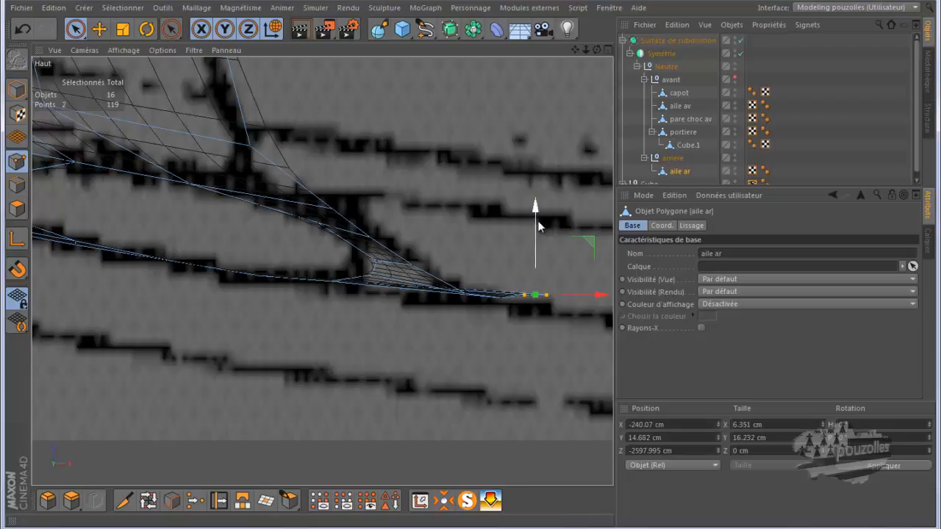
left_click_drag(536, 226, 537, 230)
left_click(553, 308)
left_click_drag(548, 238, 548, 240)
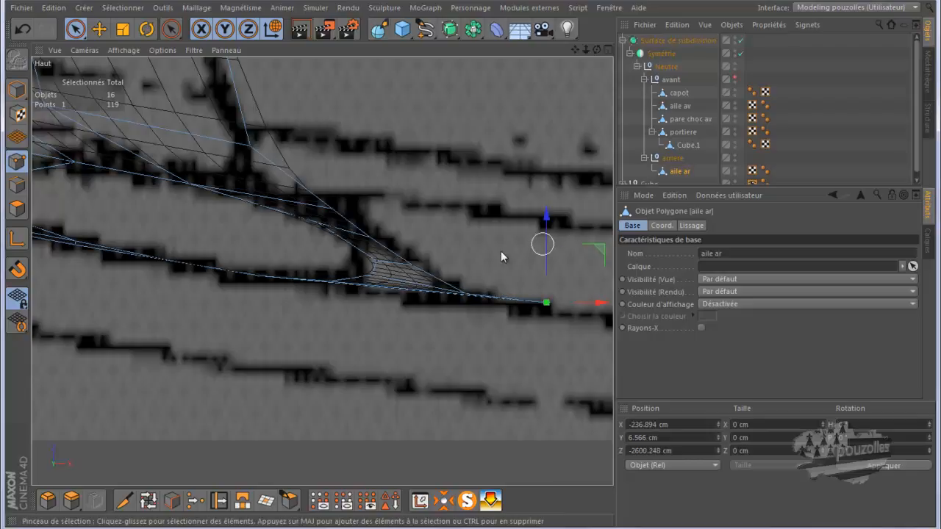
Step: Check the rear curve in perspective, and adjust the two upper points between the light openings slightly along Z
middle_click(309, 322)
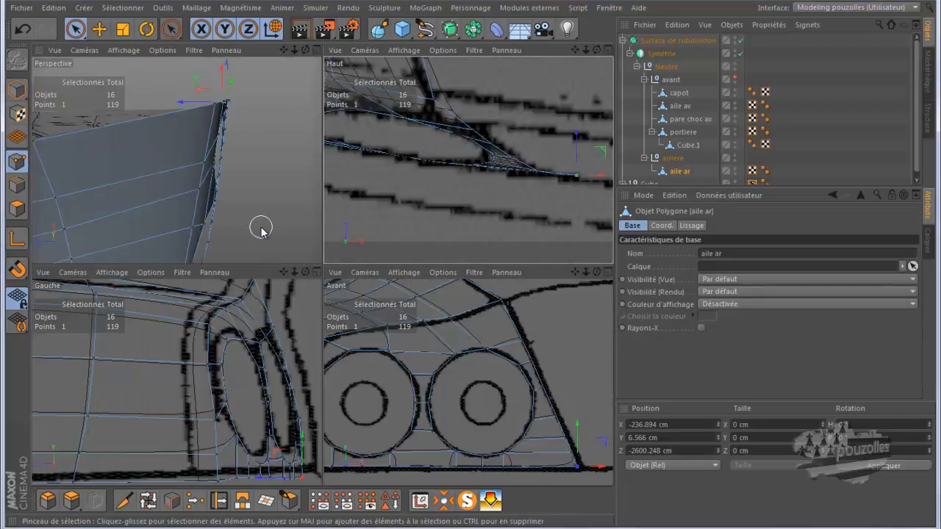
middle_click(261, 230)
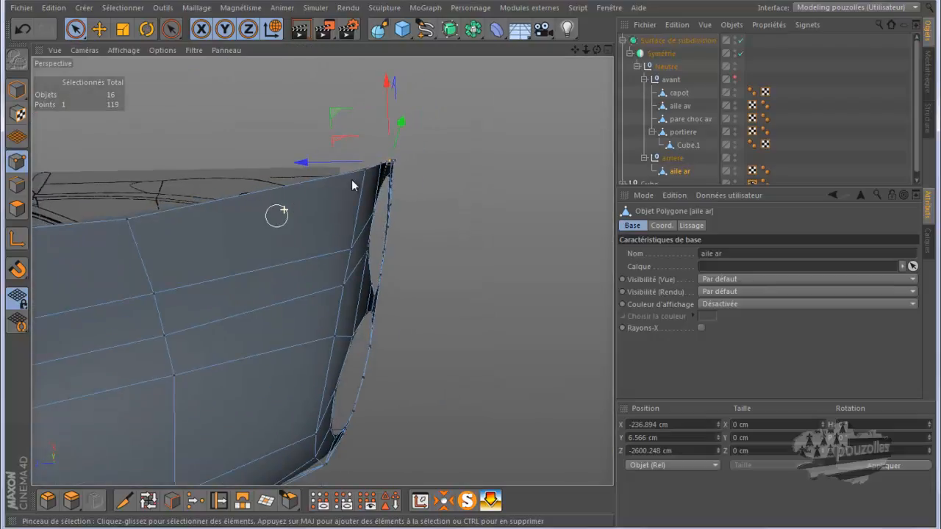
scroll(469, 184, "down", 1)
left_click_drag(597, 50, 470, 271)
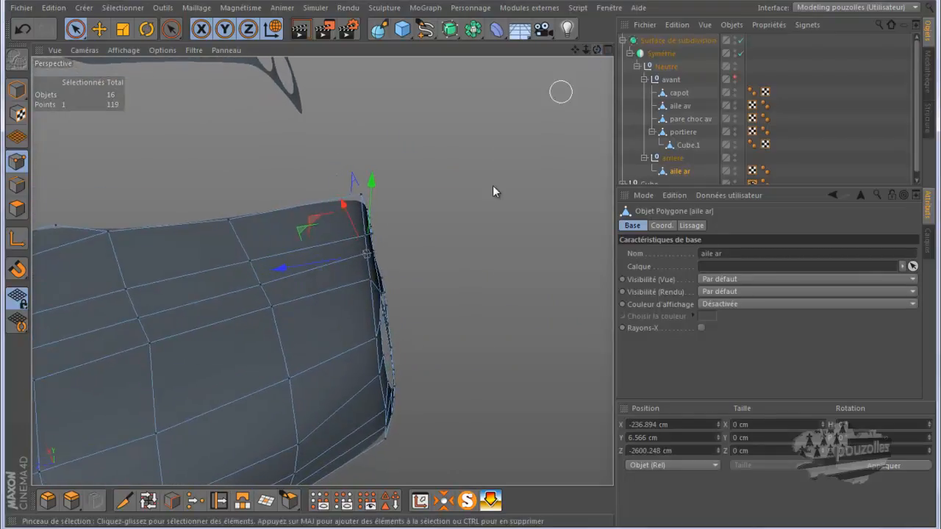
scroll(403, 298, "up", 5)
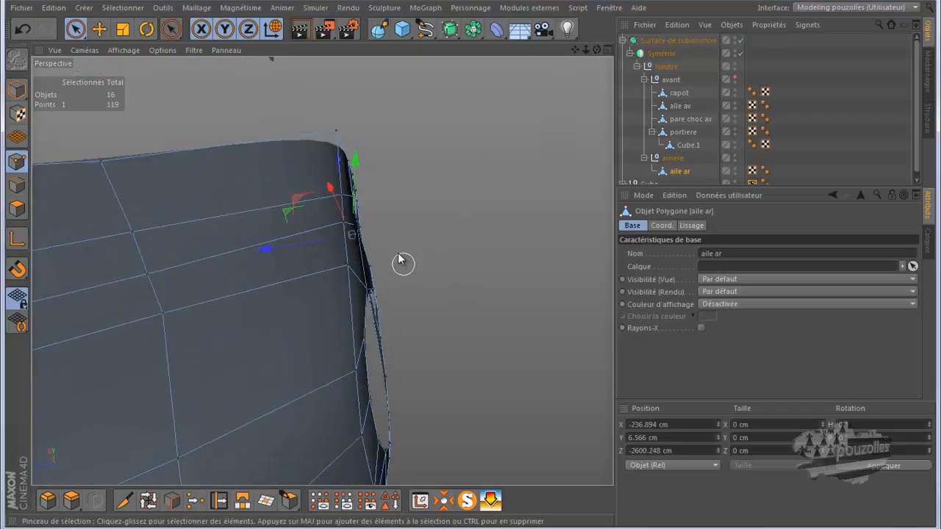
mouse_move(467, 266)
left_mouse_down()
mouse_move(459, 265)
mouse_move(467, 266)
left_mouse_up()
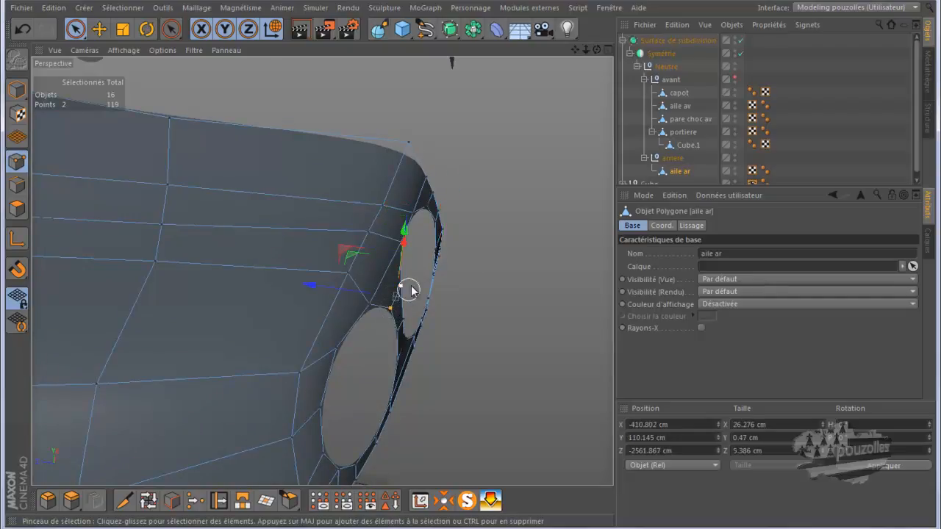
mouse_move(596, 50)
left_mouse_down()
mouse_move(472, 271)
mouse_move(479, 264)
left_mouse_up()
left_click_drag(292, 297, 294, 302)
left_click(463, 247)
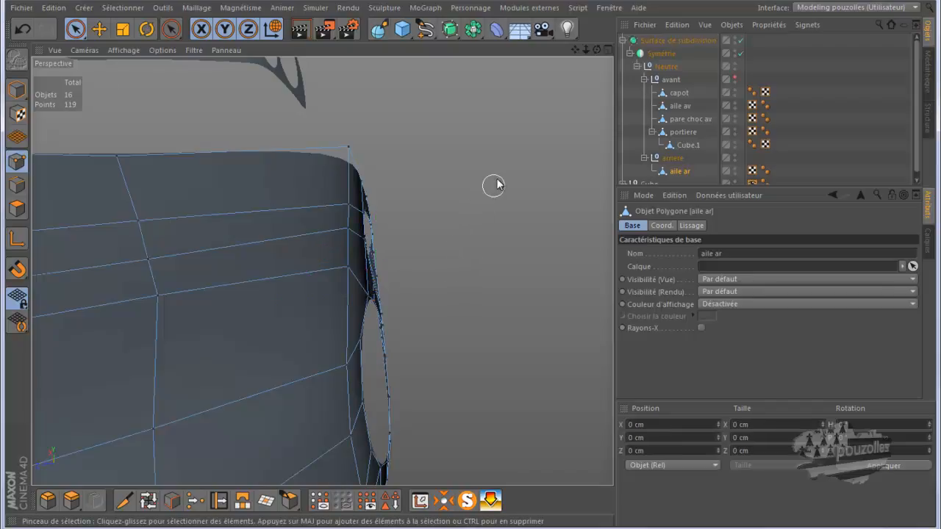
Step: Turn off the subdivision surface and cut a loop with the Knife at about 48% through the strip bordering the light openings
left_click_drag(596, 49, 550, 134)
scroll(529, 192, "down", 4)
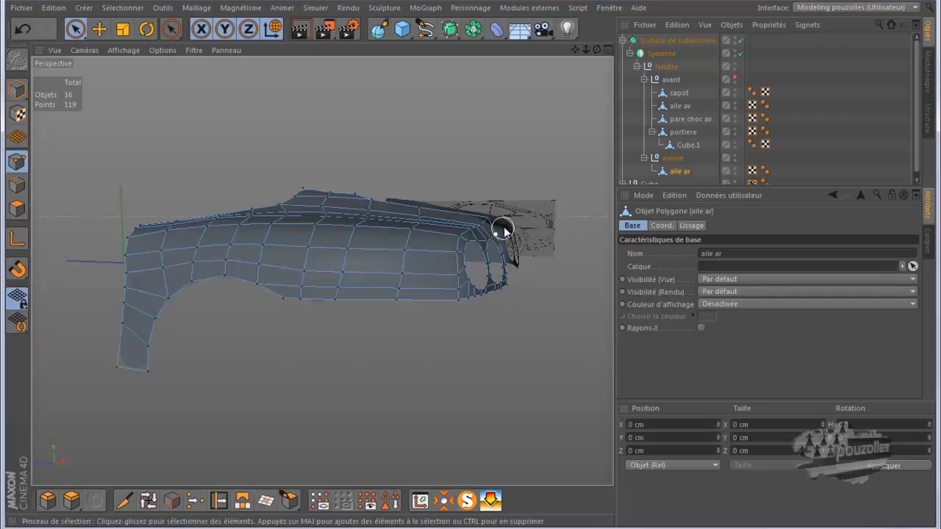
left_click_drag(594, 50, 454, 272)
left_click_drag(574, 49, 465, 270)
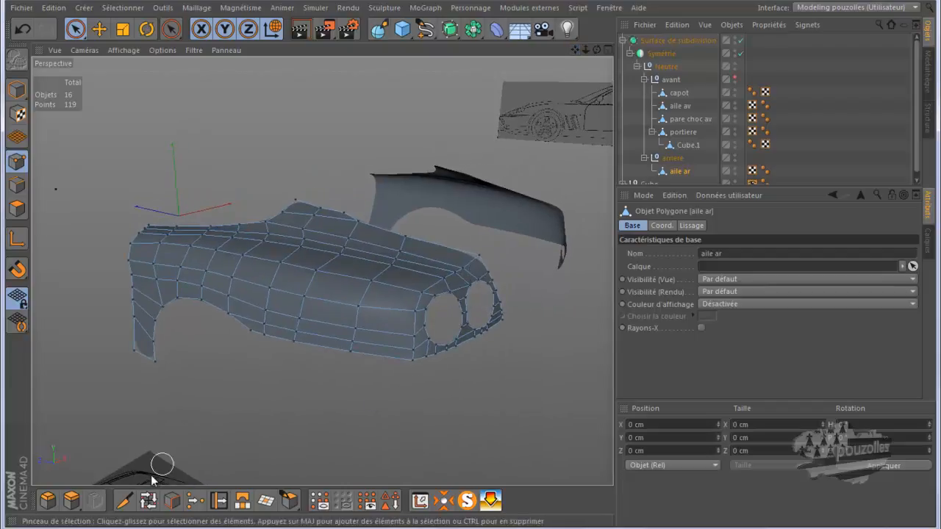
left_click(124, 500)
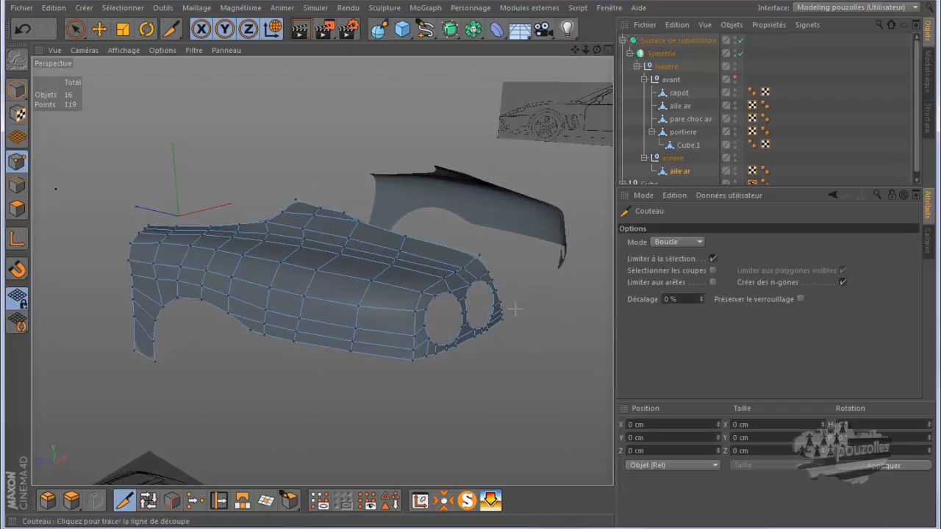
right_click_drag(473, 384, 501, 365, "alt")
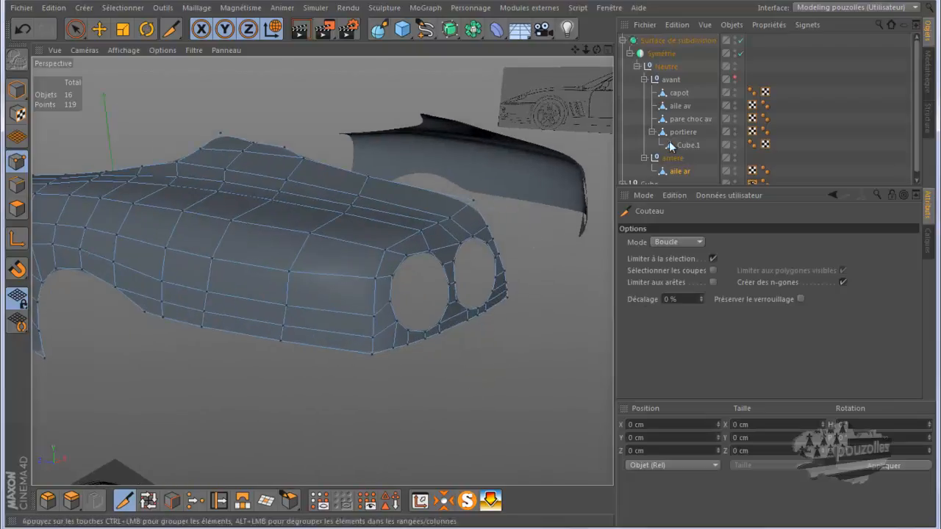
left_click(740, 40)
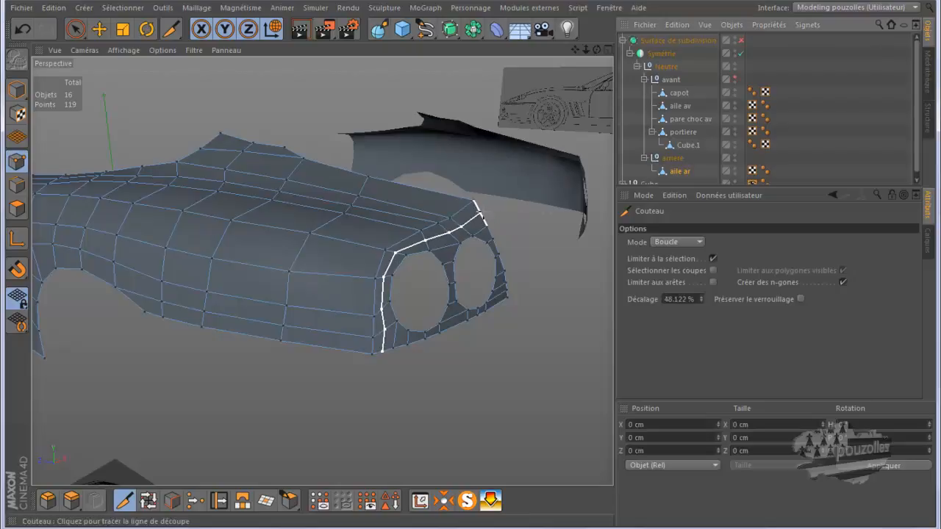
left_click(481, 214)
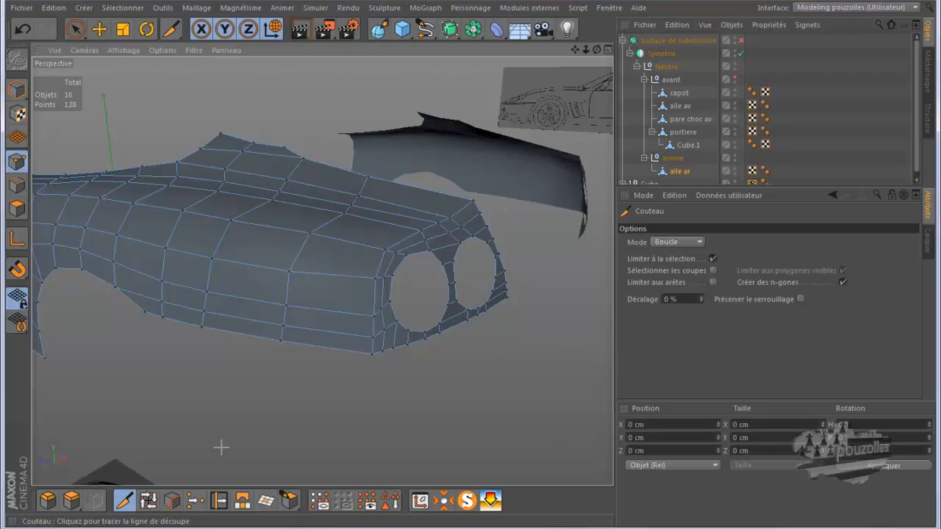
Step: Select the five polygons of the outer strip above the light openings, and bring up the Ferrari 550 Maranello rear reference photo
left_click(17, 208)
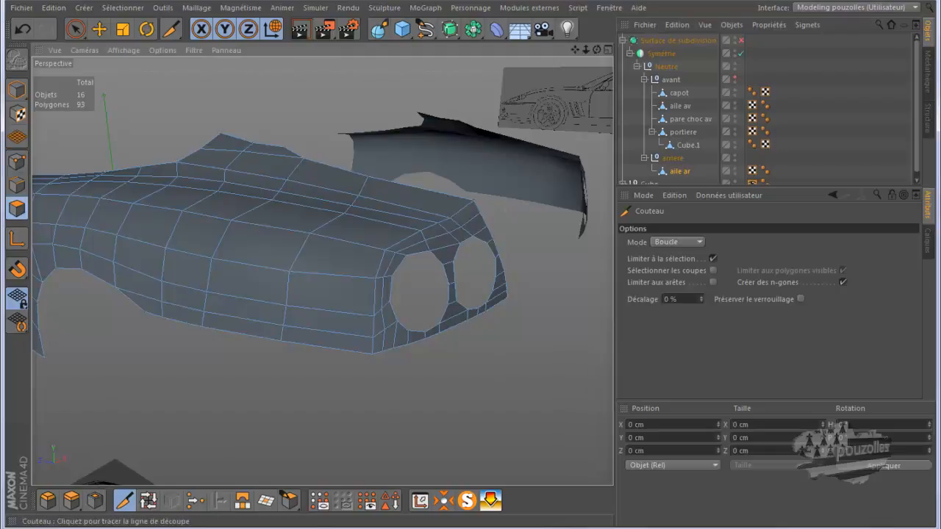
left_click(100, 30)
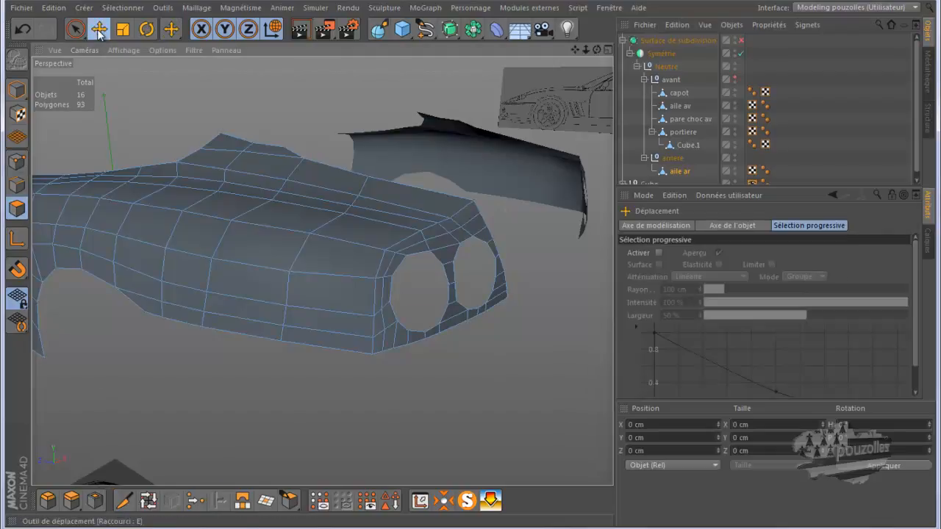
left_click(462, 219)
left_click(445, 226, "shift")
left_click(435, 230, "shift")
left_click(397, 250, "shift")
left_click(390, 254, "shift")
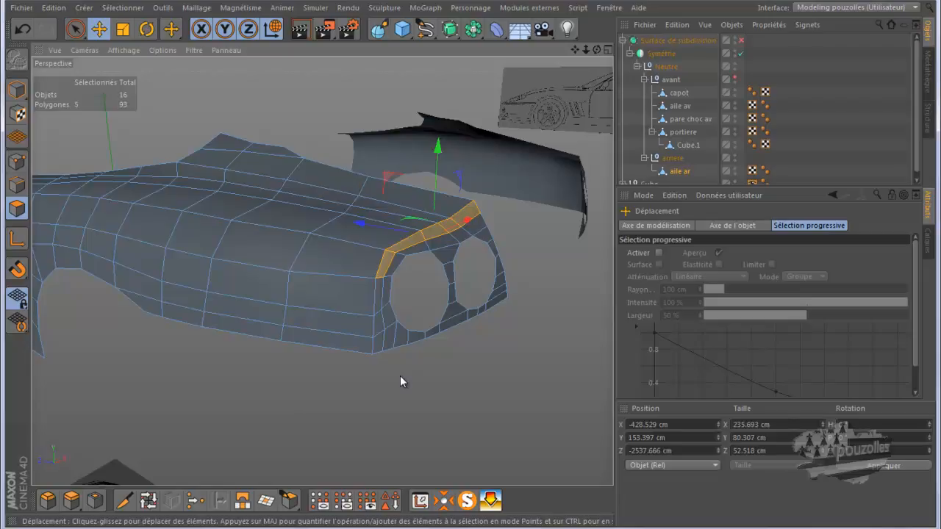
mouse_move(427, 523)
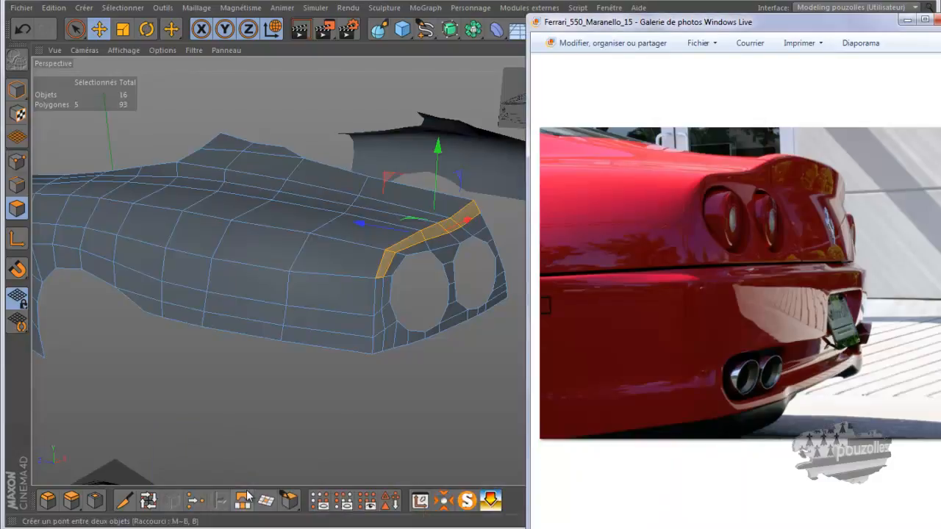
Step: Extrude the five selected polygons above the light openings rearward to about Z -2548.9 cm, and preview the lip with the subdivision surface on
left_click(230, 478)
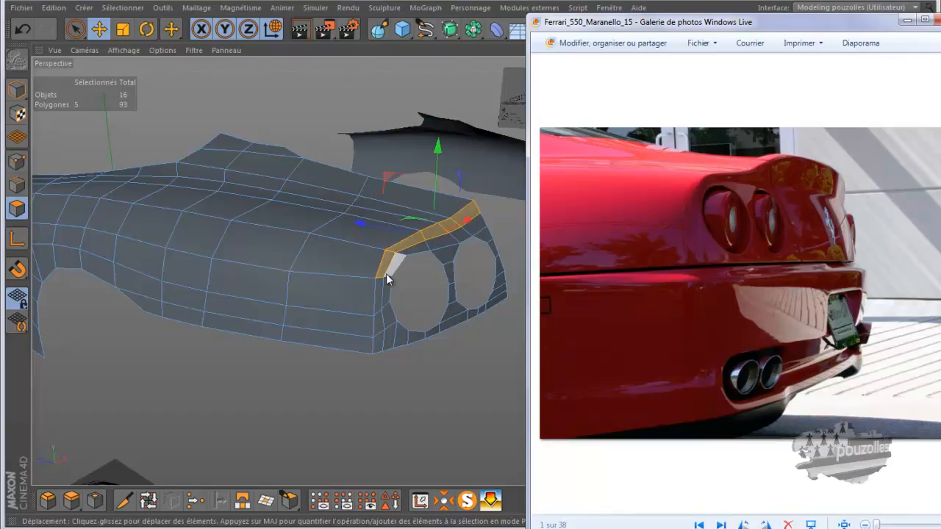
left_click(436, 2)
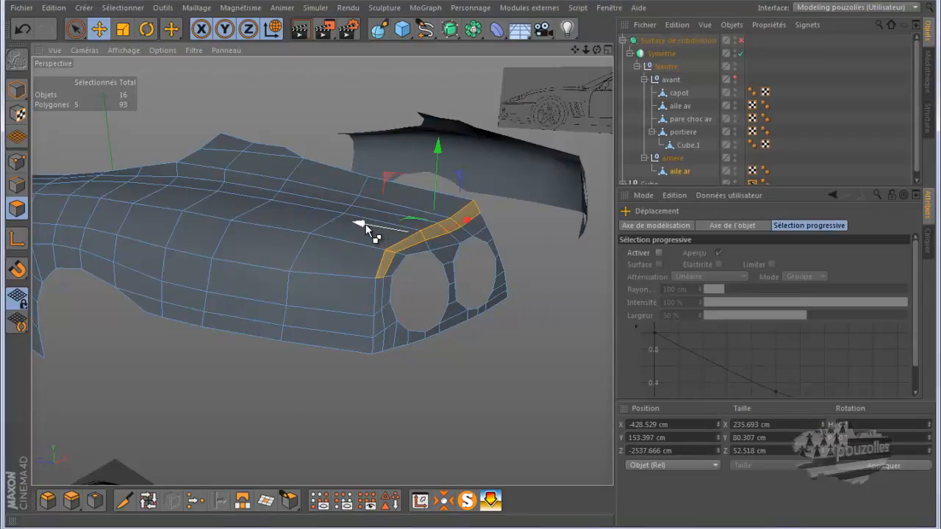
left_click_drag(364, 223, 369, 229, "ctrl")
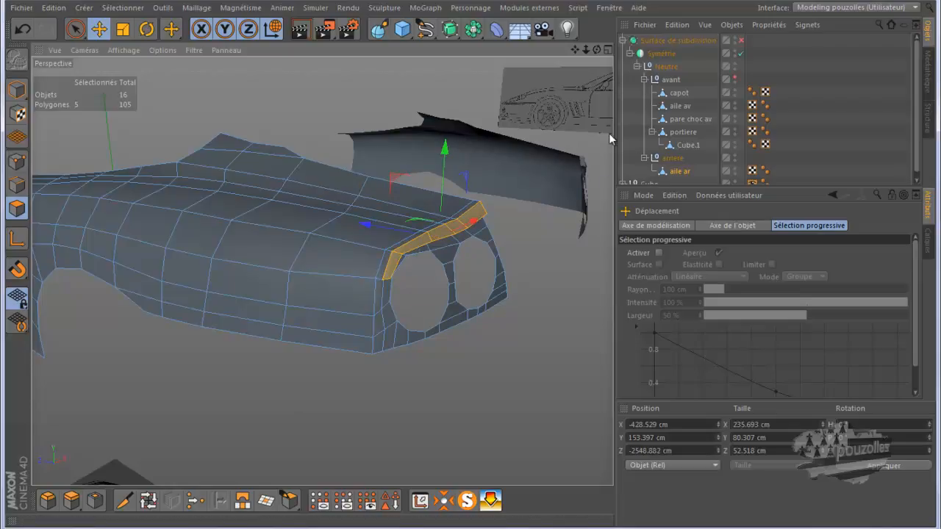
left_click_drag(471, 265, 471, 264)
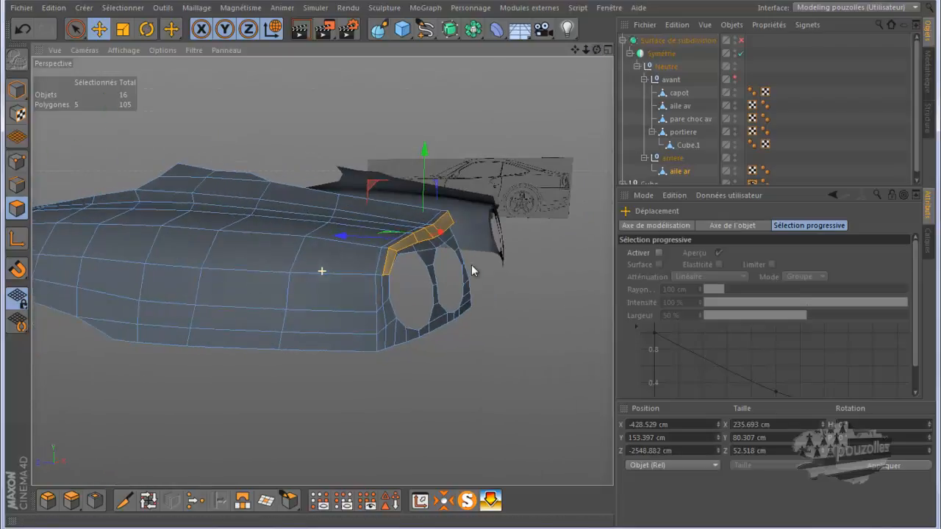
left_click(740, 41)
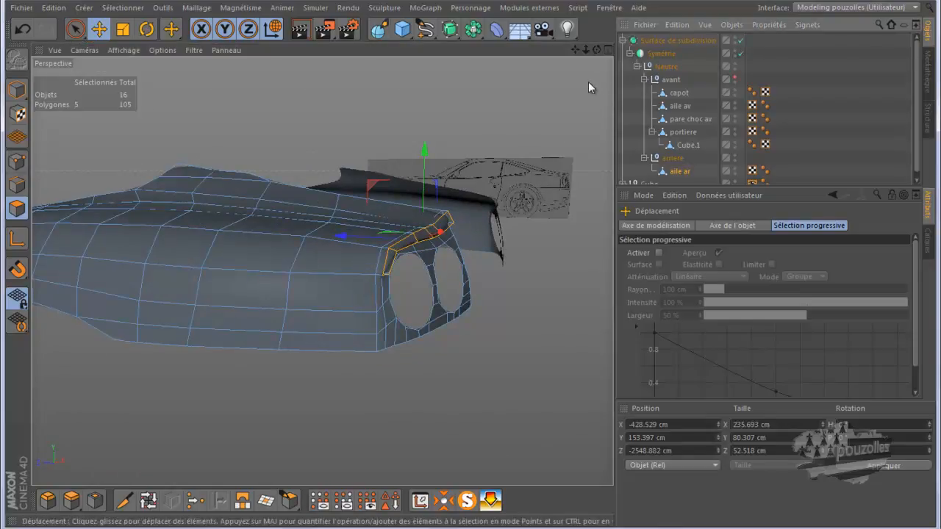
left_click_drag(596, 49, 466, 269)
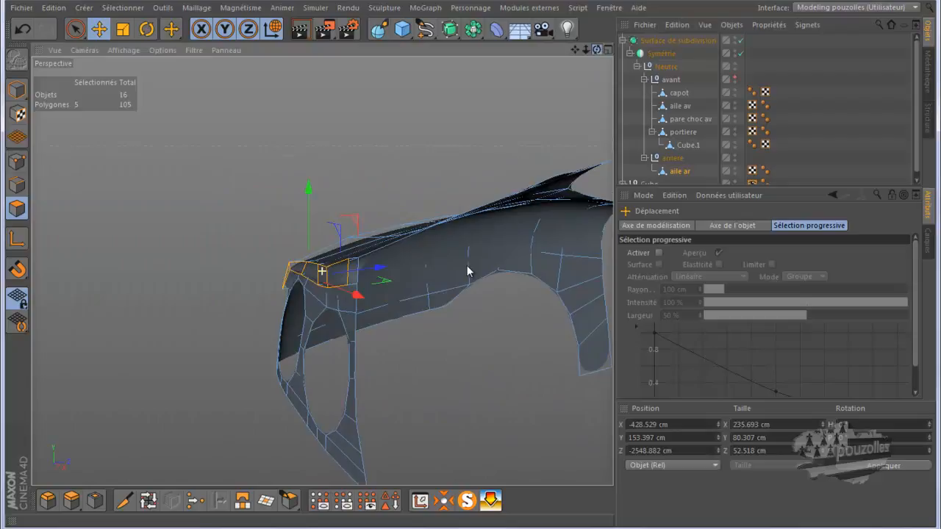
Step: Delete the single polygon capping the inner end of the extruded lip, with the subdivision surface off, and turn smoothing back on
left_click(741, 40)
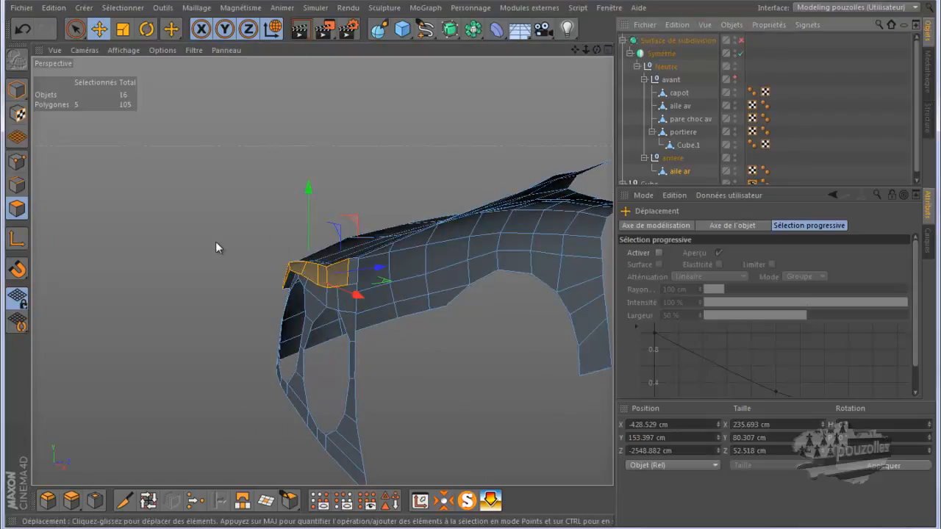
left_click(354, 272)
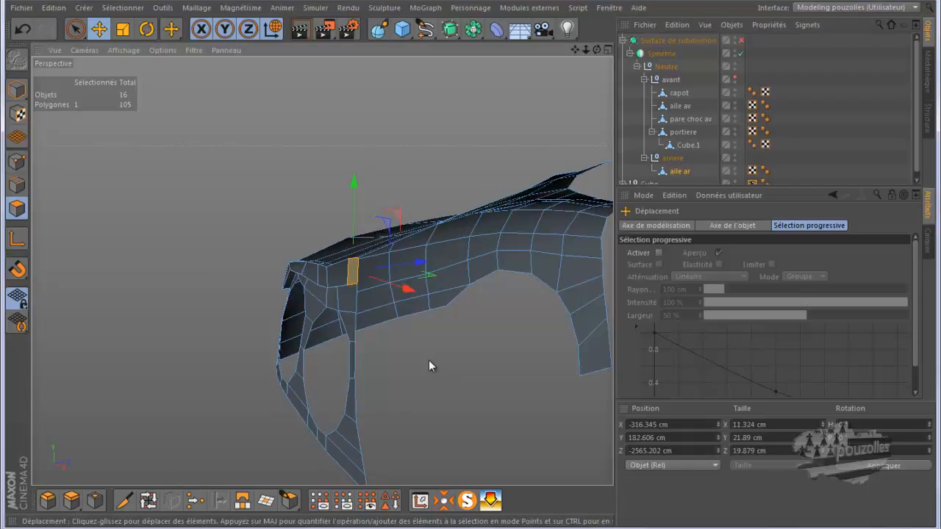
key("Delete")
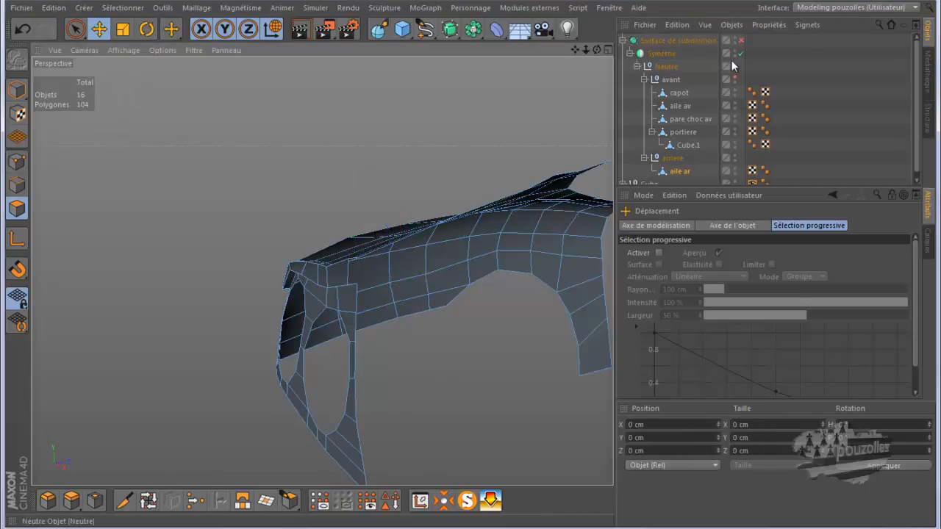
left_click(741, 41)
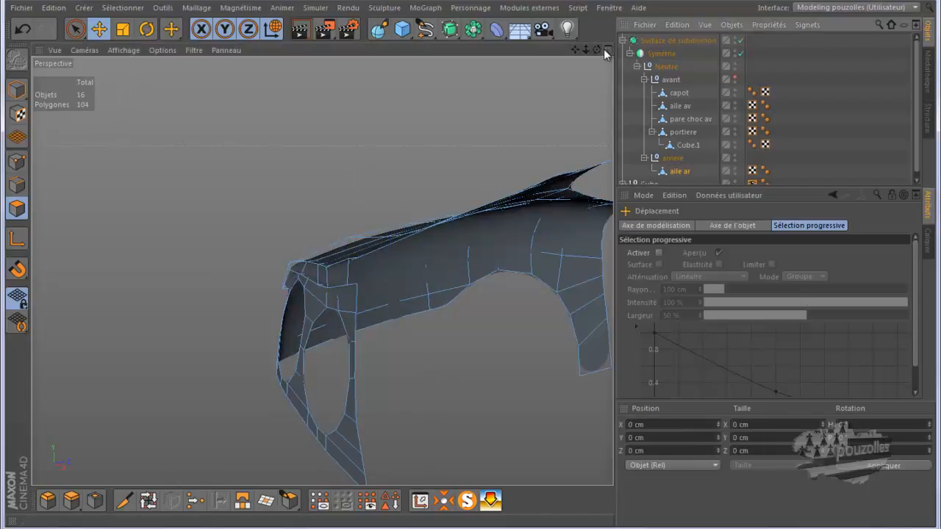
Step: Inspect the smoothed lip around the light openings and compare it with the Ferrari_550_Maranello_15 rear photo
left_click_drag(594, 50, 475, 269)
scroll(244, 337, "up", 1)
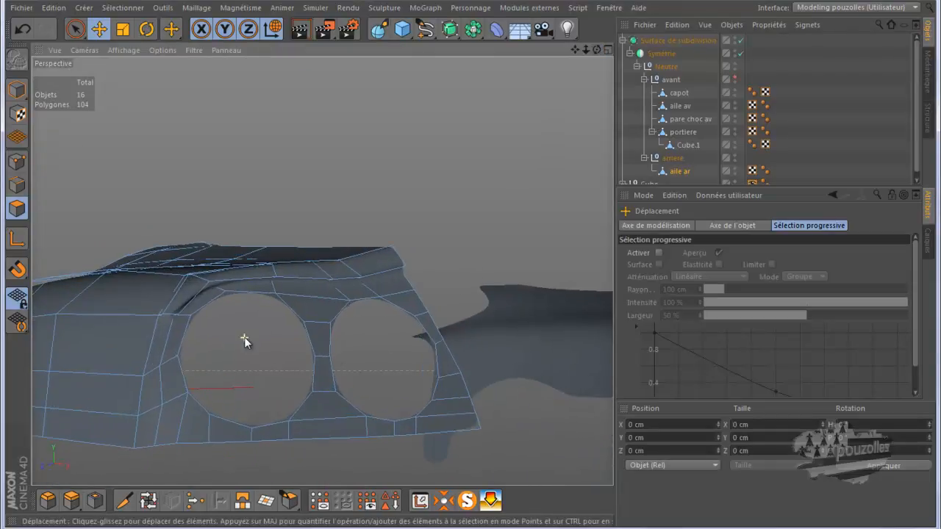
left_click_drag(596, 50, 471, 267)
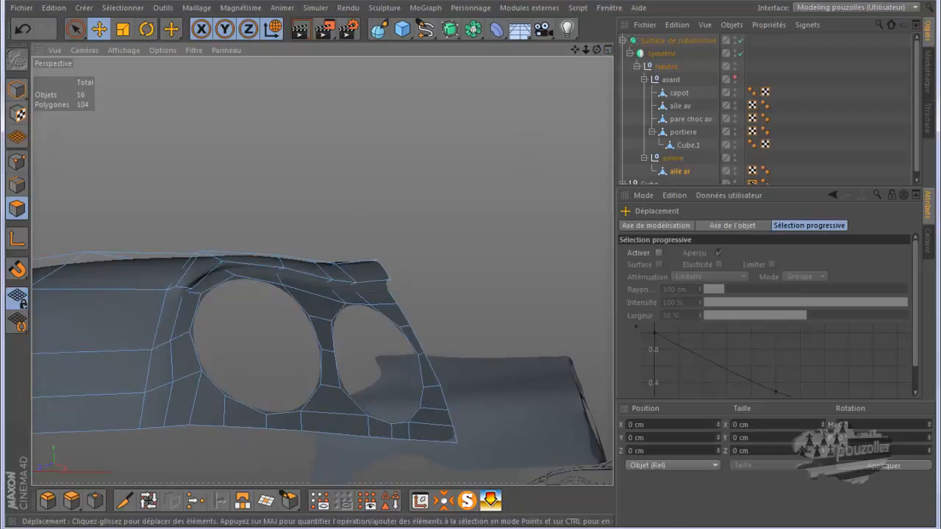
mouse_move(444, 528)
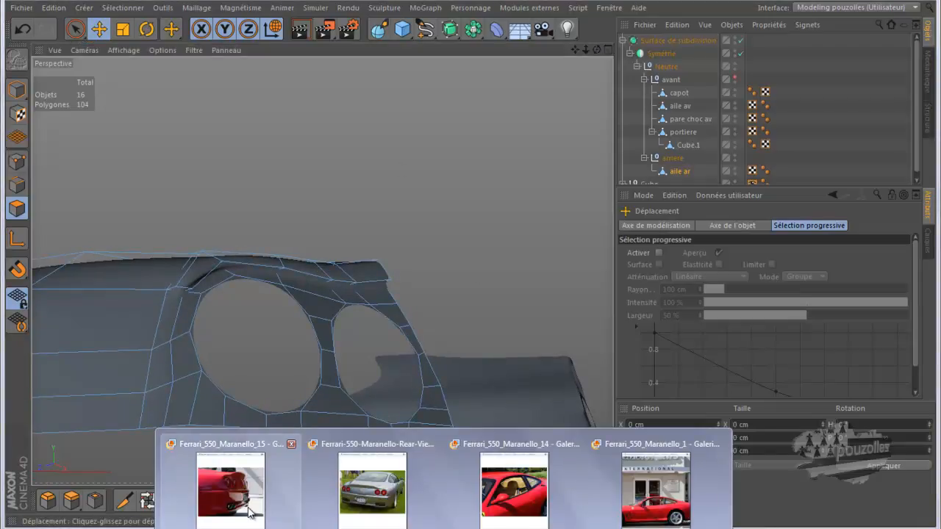
left_click(230, 485)
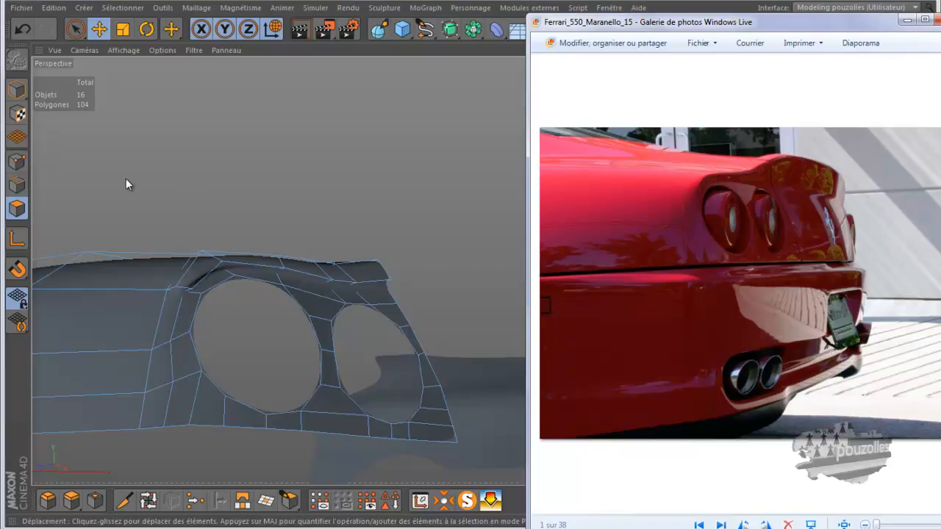
left_click(177, 285)
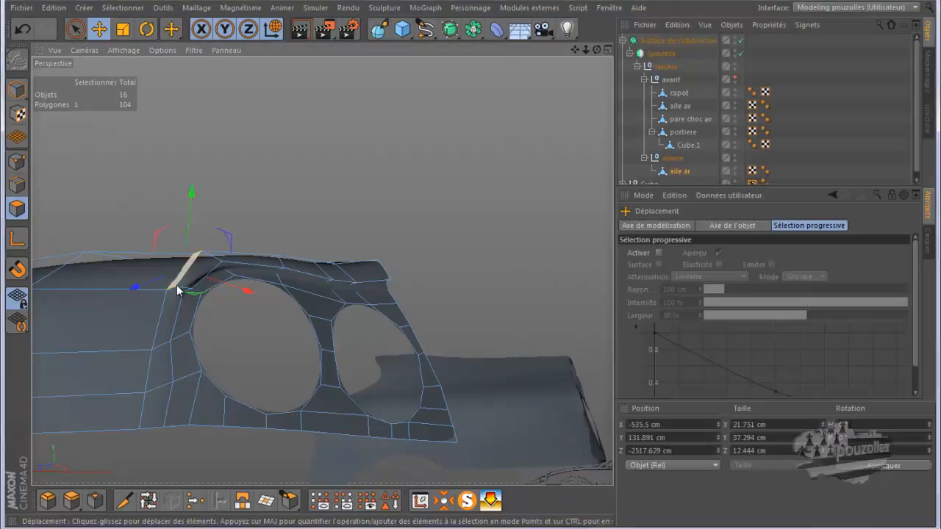
left_click(147, 176)
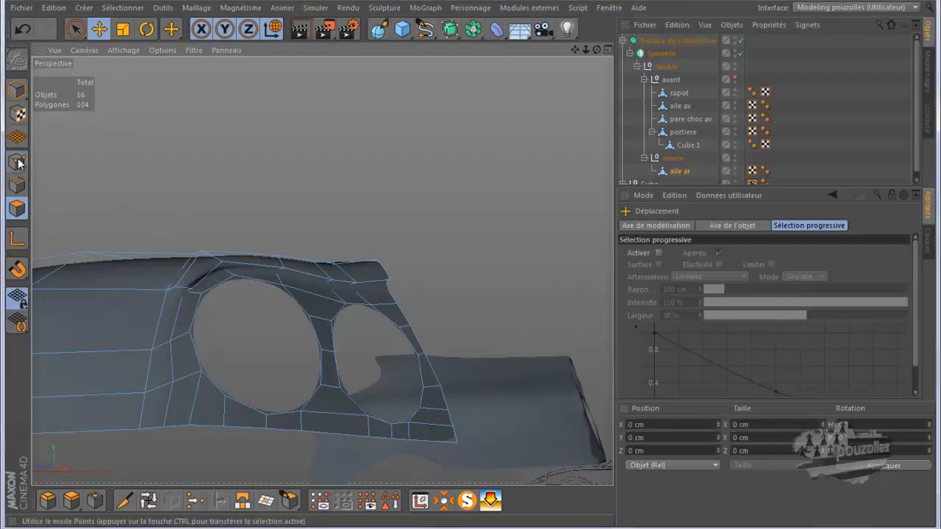
Step: Slide the point at the lip's lower outer corner, beside the large light opening, by 31.2% toward the neighbouring corner point
left_click(18, 162)
scroll(171, 291, "up", 6)
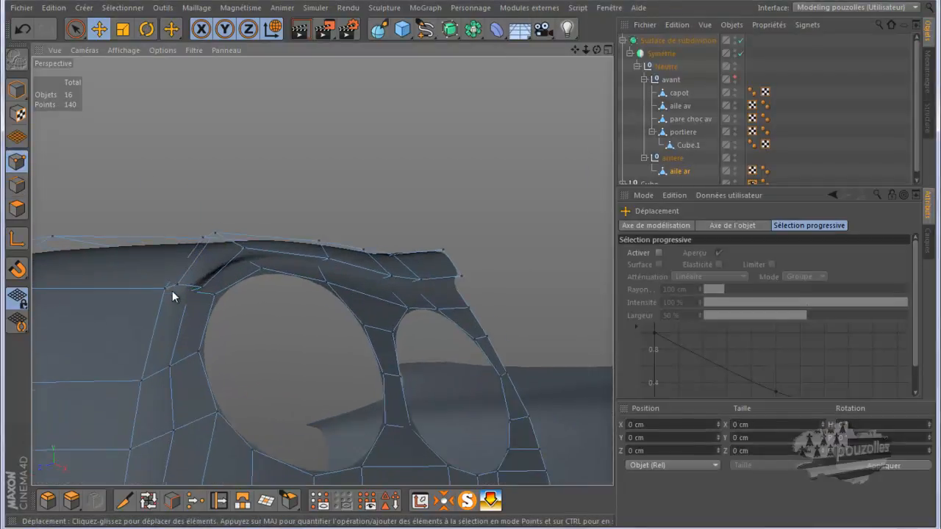
left_click(180, 281)
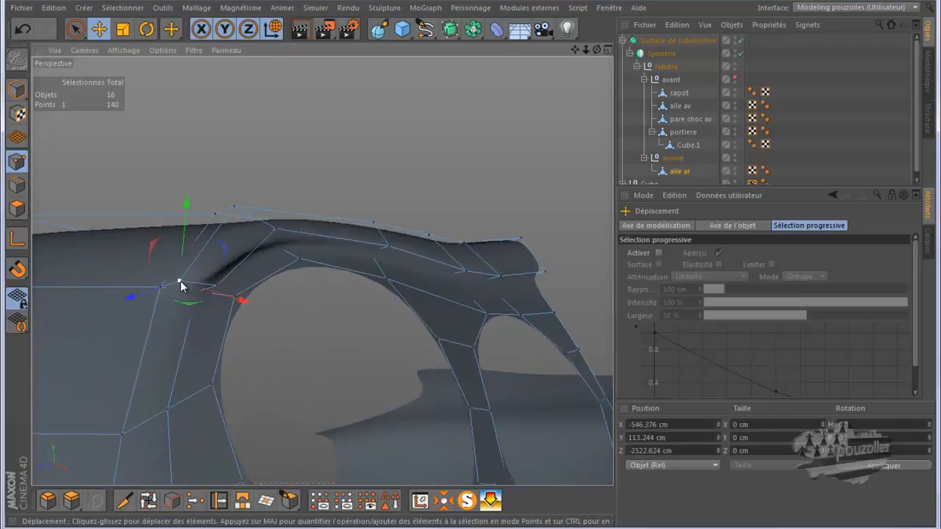
left_click(219, 287)
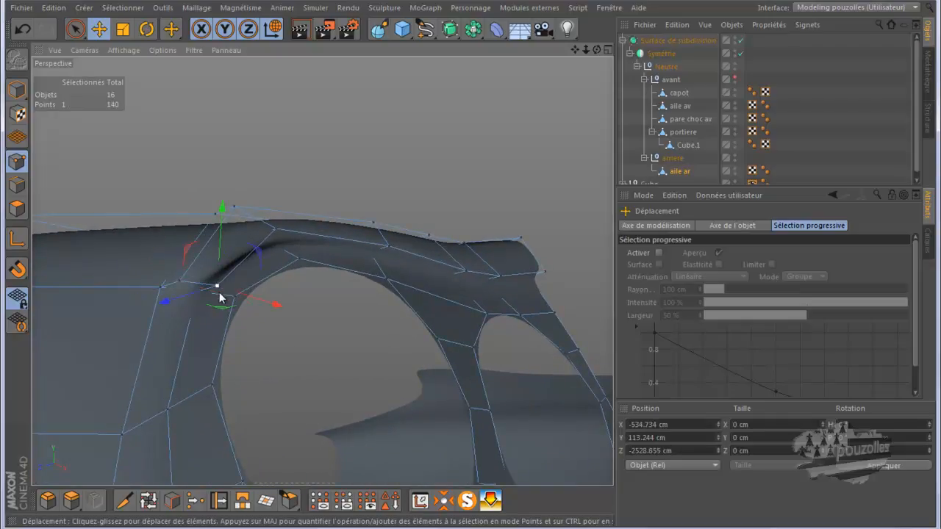
left_click(219, 501)
left_click_drag(218, 284, 198, 283)
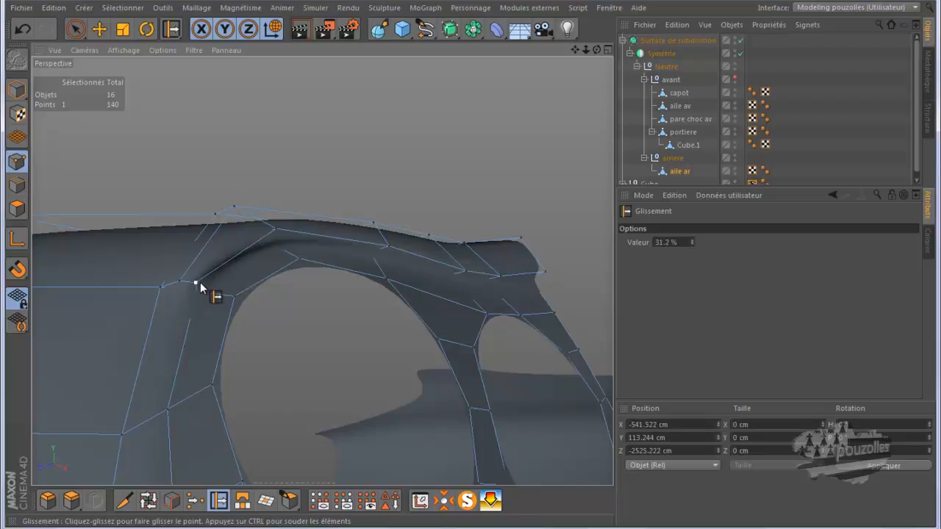
Step: Slide the two points at the lip's lower outer end up along their edges, then readjust the inner one to 36.8%
left_click_drag(596, 49, 468, 268)
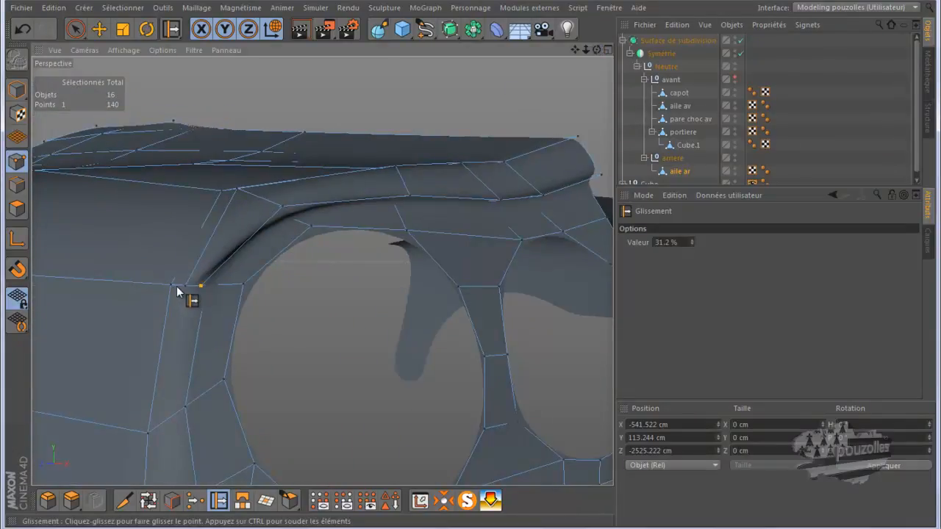
left_click_drag(191, 272, 218, 268)
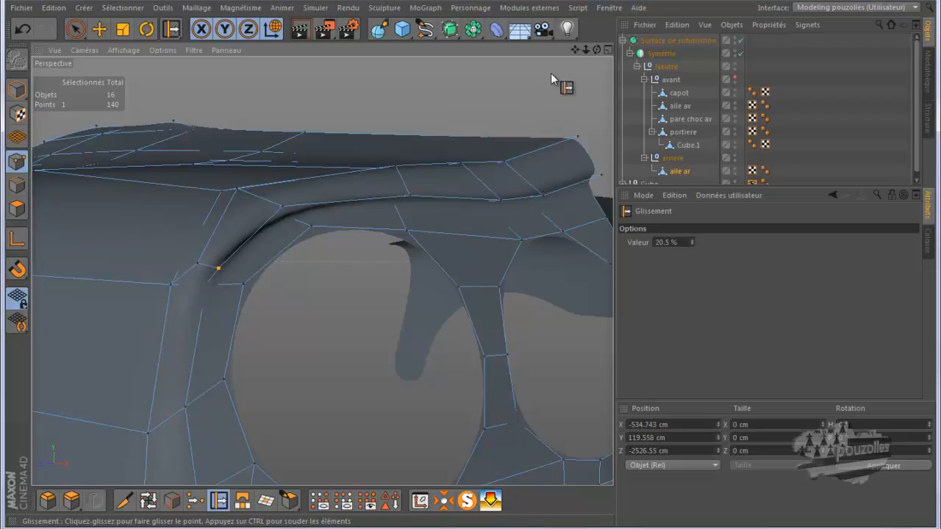
left_click_drag(595, 50, 561, 66)
left_click_drag(223, 259, 215, 281)
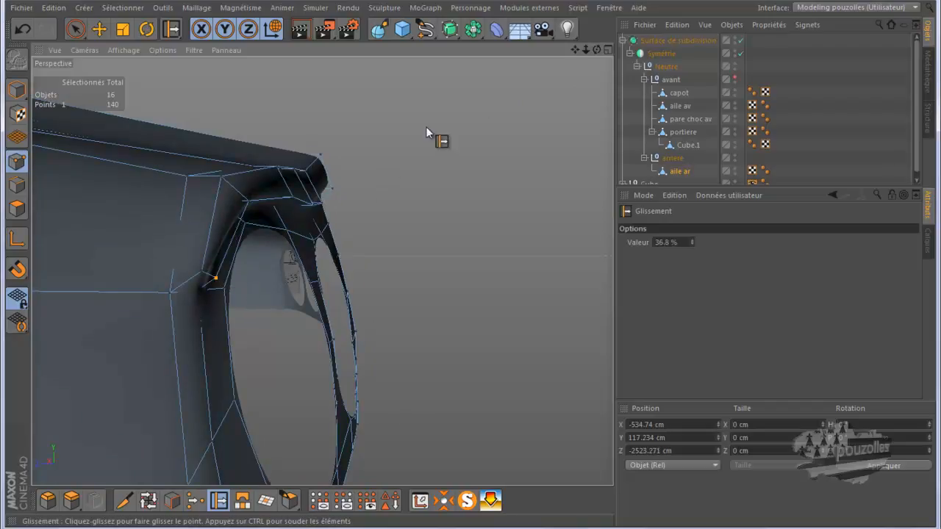
Step: Select the short edge closing the lip's lower outer end and slide it upward with an offset of about -8.2 cm
left_click_drag(596, 50, 438, 160)
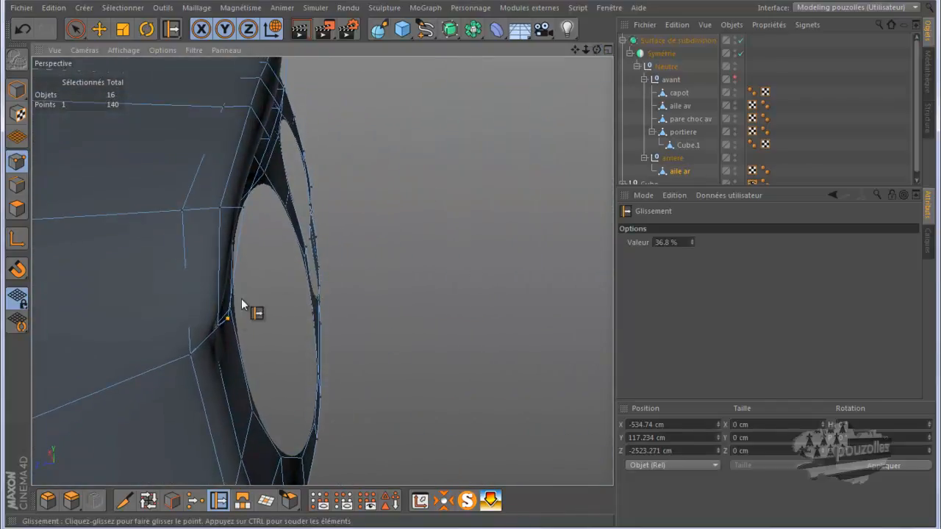
left_click(17, 185)
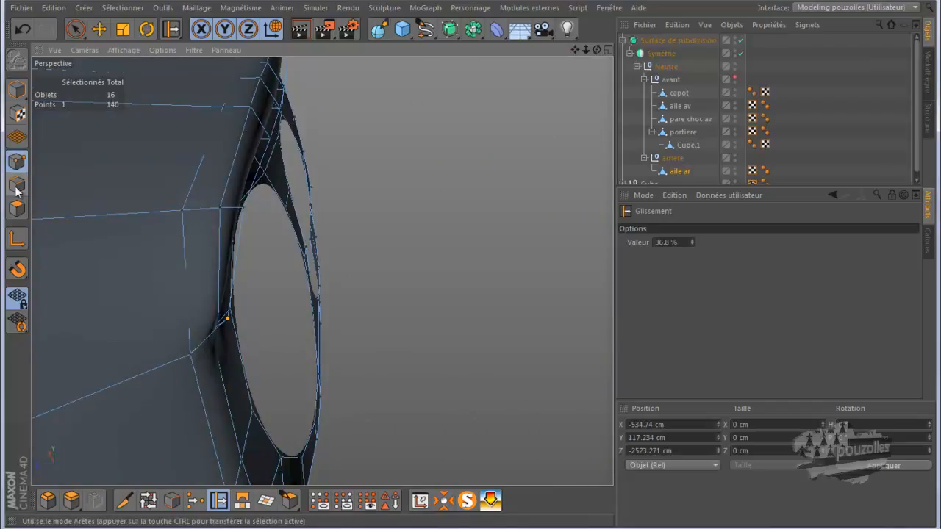
left_click(98, 29)
left_click(221, 323)
left_click_drag(596, 49, 470, 265)
left_click(218, 500)
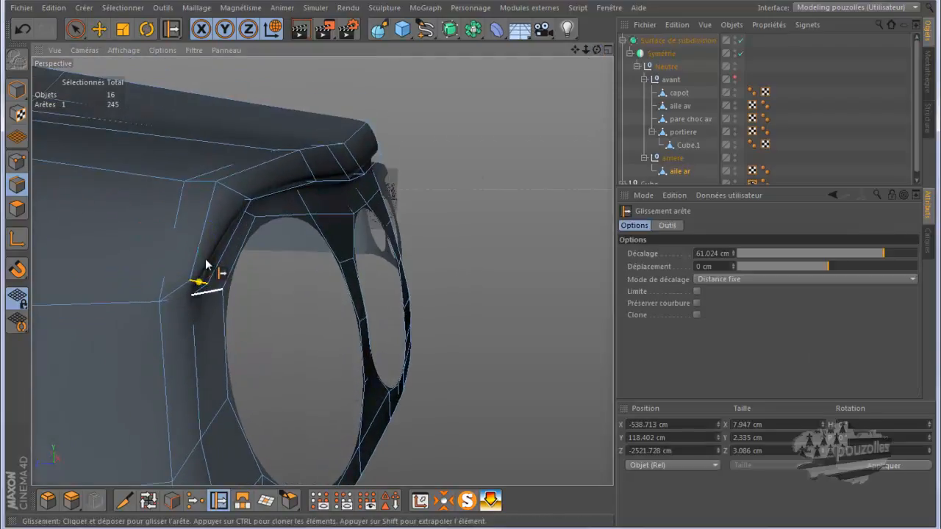
left_click_drag(194, 280, 174, 250)
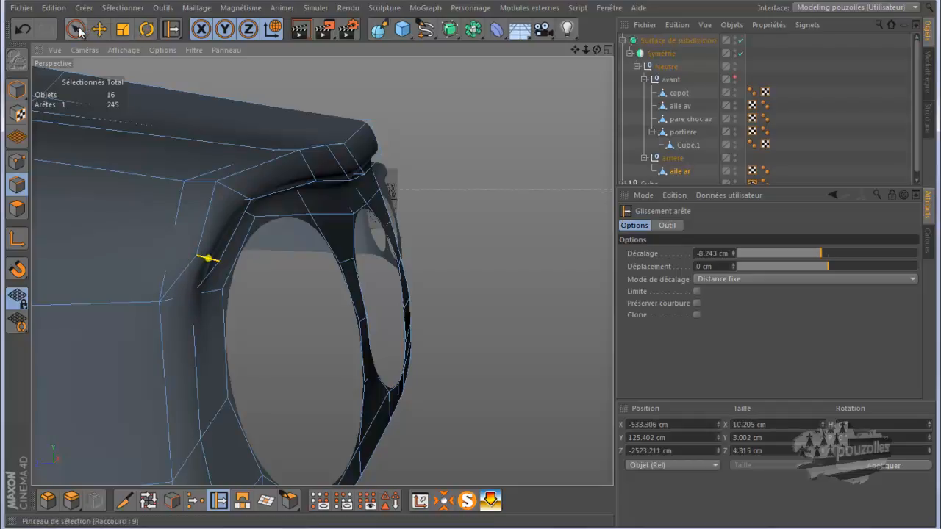
Step: Slide the end points of that short lip edge back down along the lip, setting the inner point to 48.7%
left_click(17, 161)
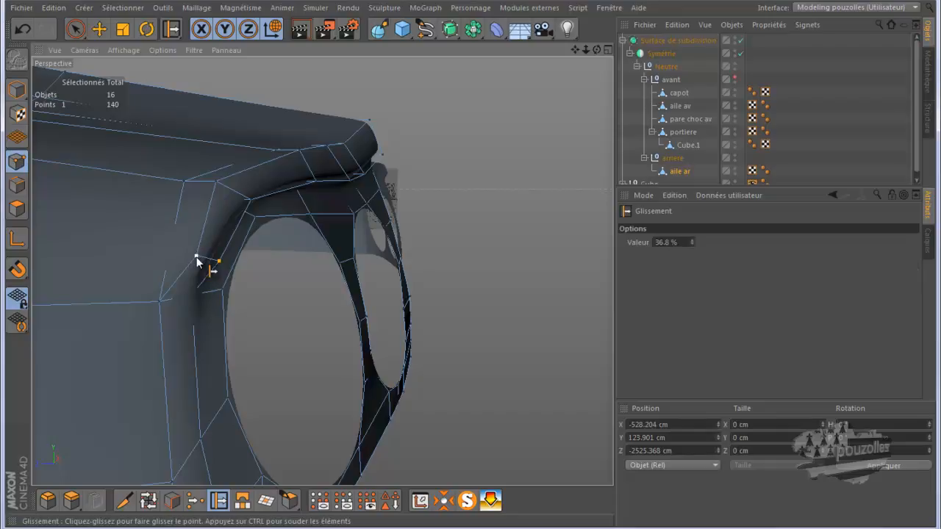
left_click_drag(179, 280, 205, 279)
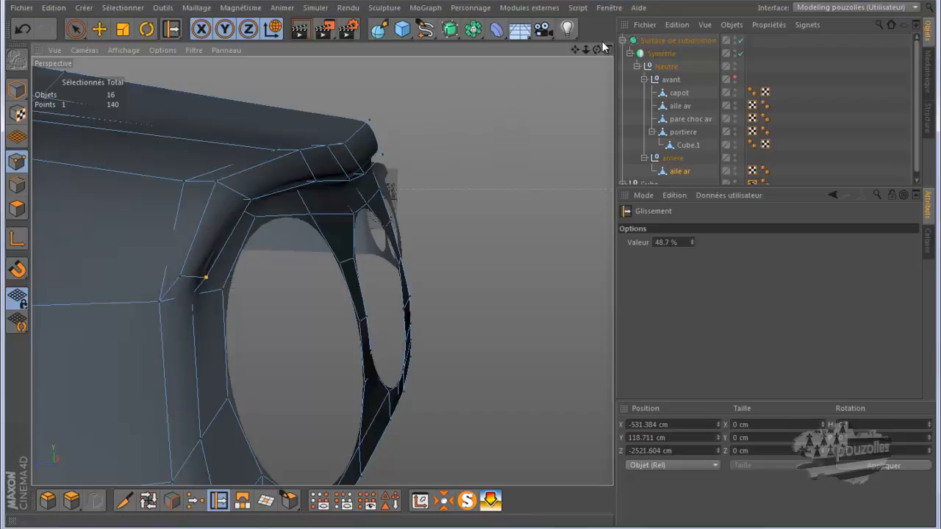
left_click_drag(597, 49, 469, 265)
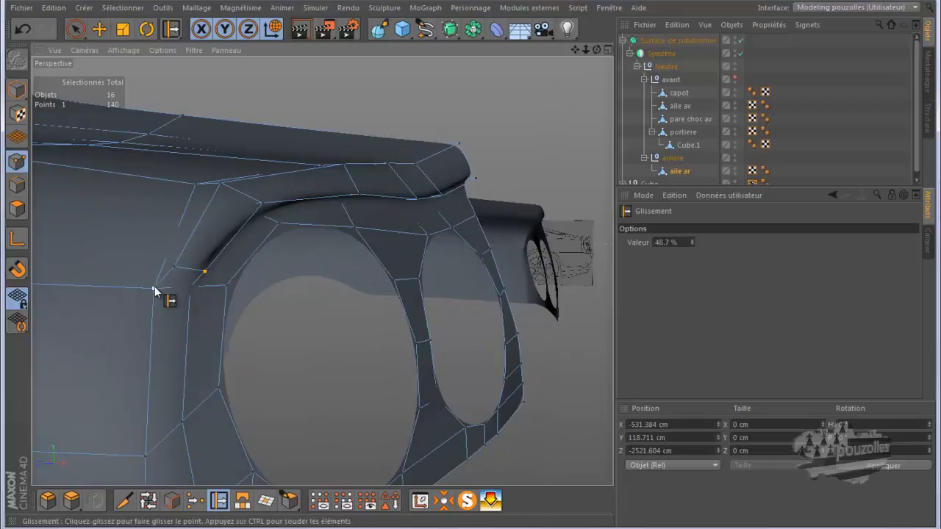
Step: Select the two fender corner points just below the lip's outer end and move them rearward to about Z -2518.4 cm
key("e")
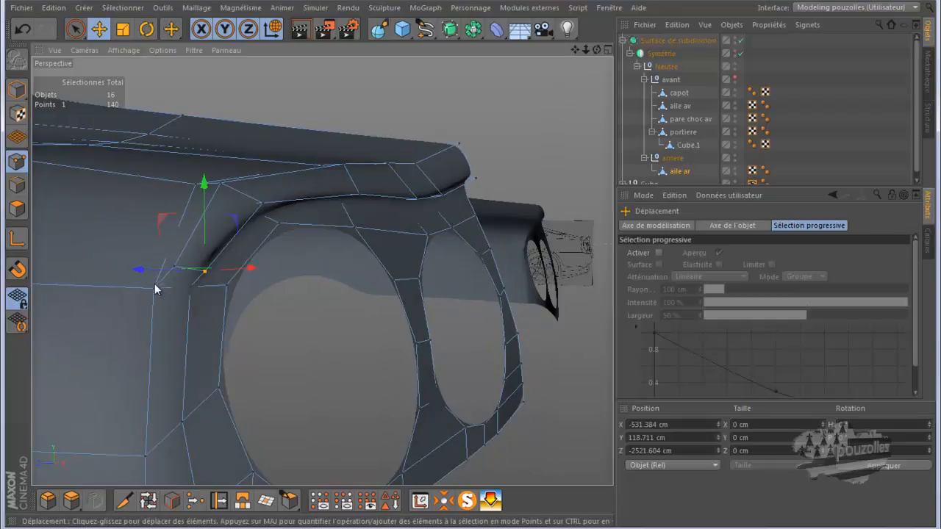
left_click(190, 288, "shift")
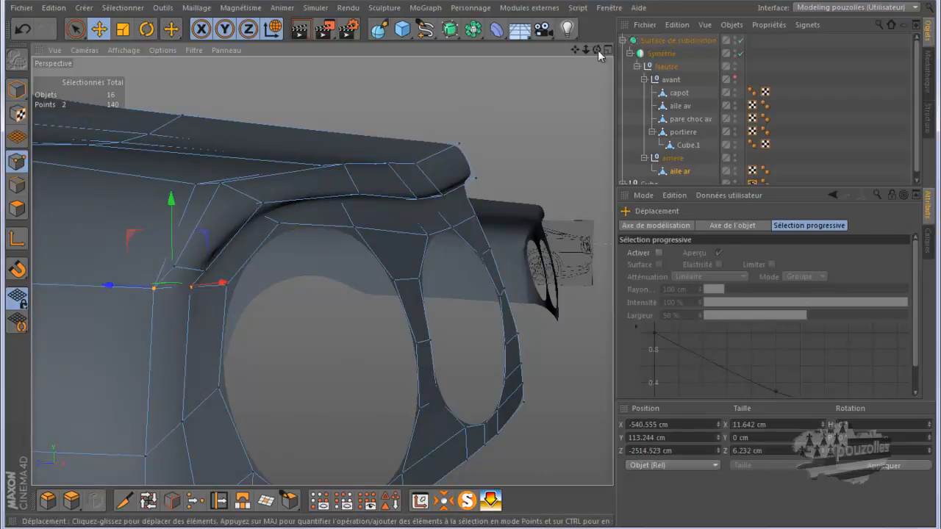
key("s")
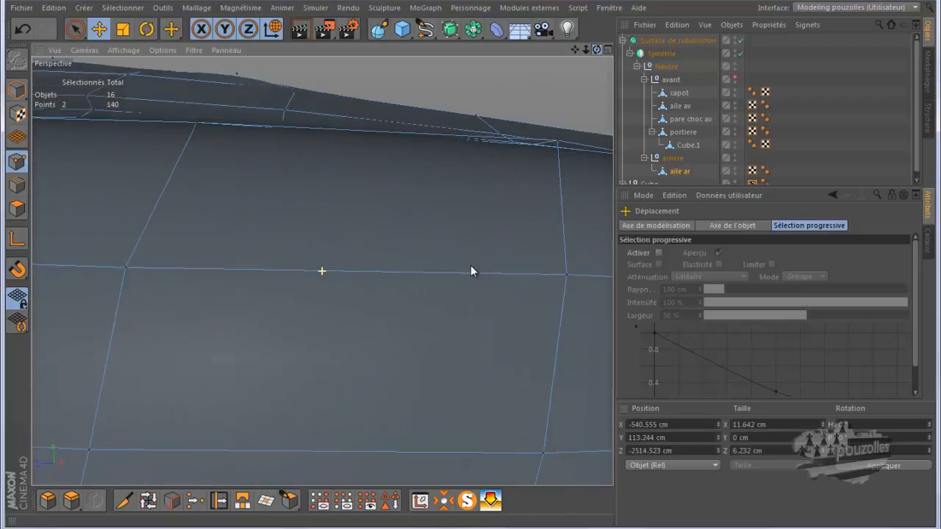
left_click_drag(574, 48, 459, 265)
left_click_drag(599, 48, 477, 266)
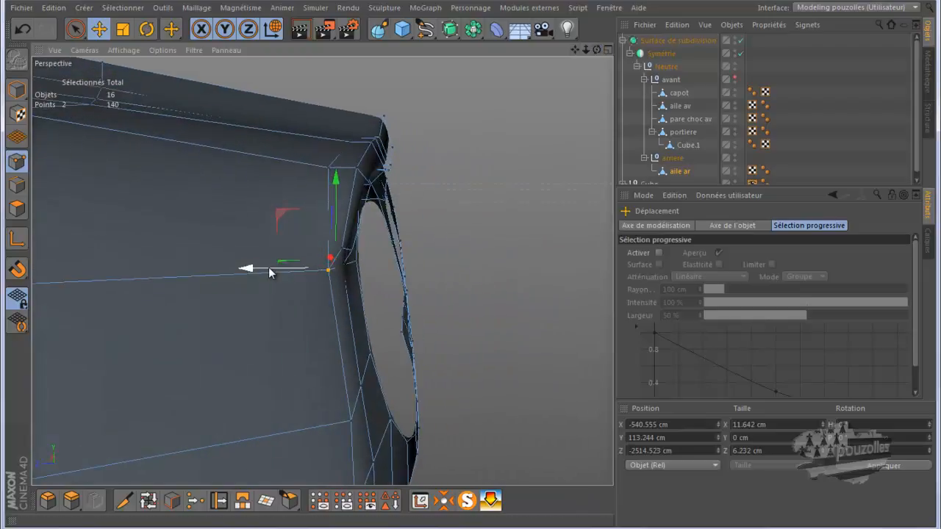
left_click_drag(269, 267, 279, 274)
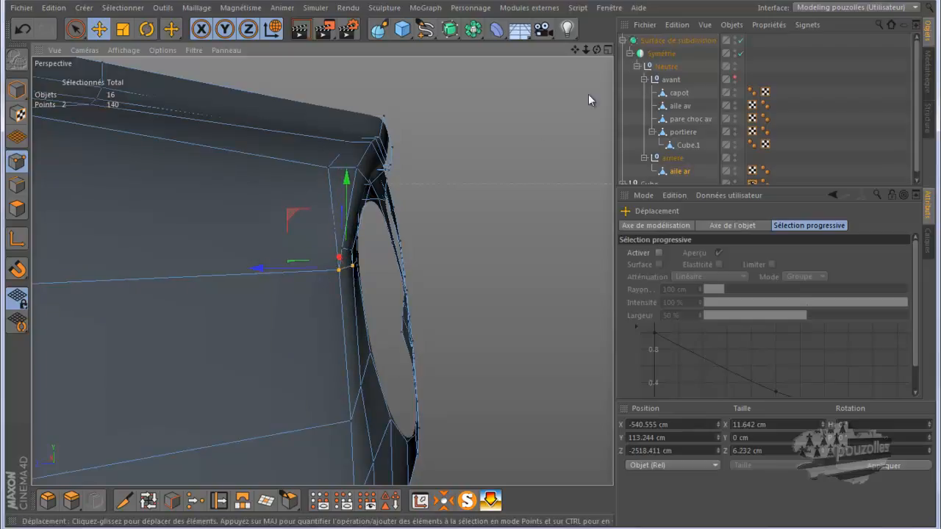
Step: Slide the inner lip point at the lower outer end slightly outward, then the lip's bend point along its edge to 29.6%
mouse_move(470, 272)
left_mouse_down("alt")
mouse_move(461, 268)
mouse_move(471, 252)
mouse_move(474, 269)
mouse_move(486, 270)
mouse_move(472, 269)
left_mouse_up("alt")
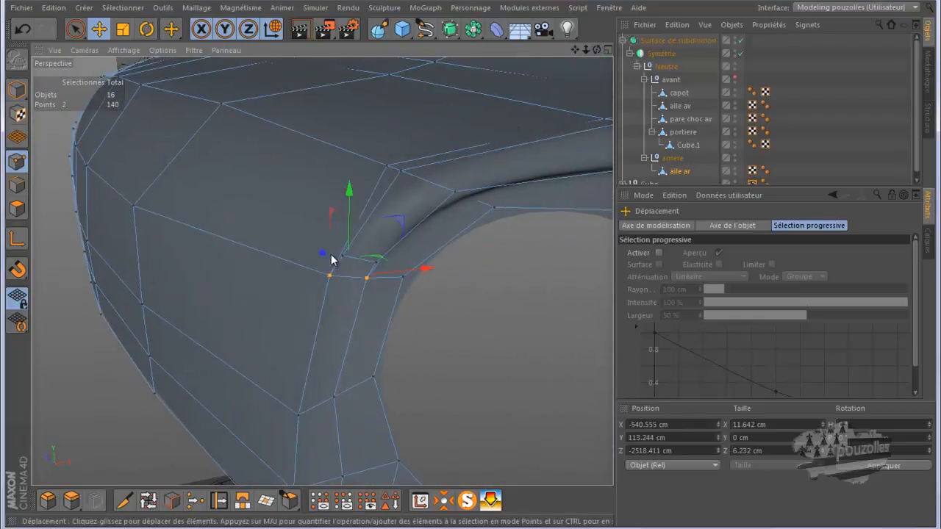
left_click(18, 162)
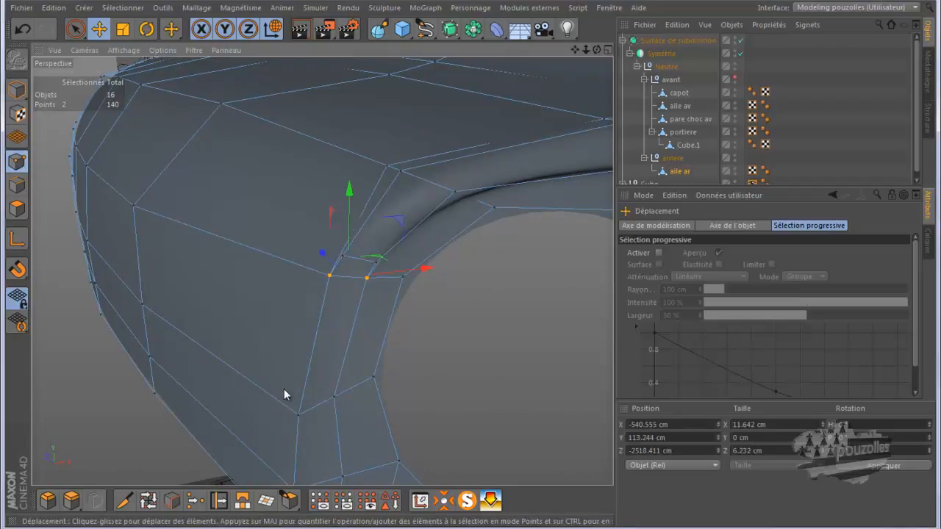
left_click(211, 502)
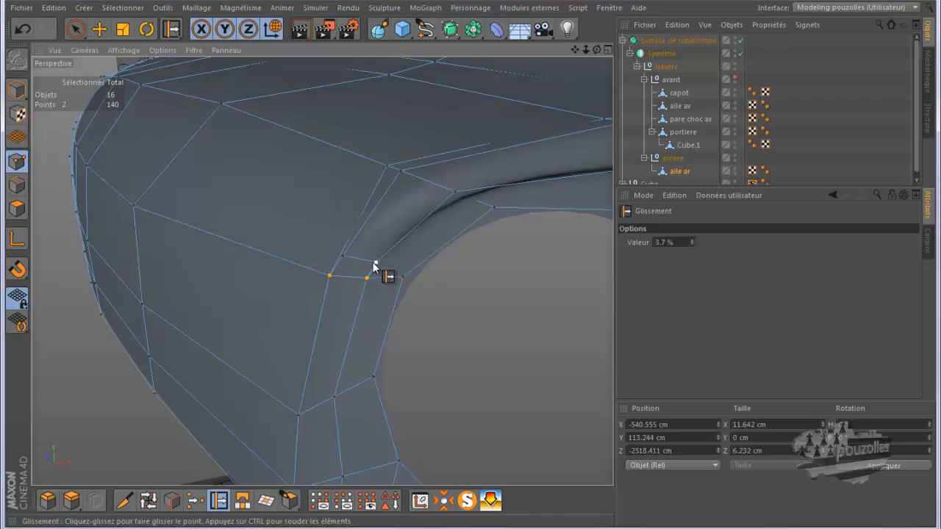
left_click_drag(364, 263, 364, 265)
left_click_drag(445, 190, 440, 188)
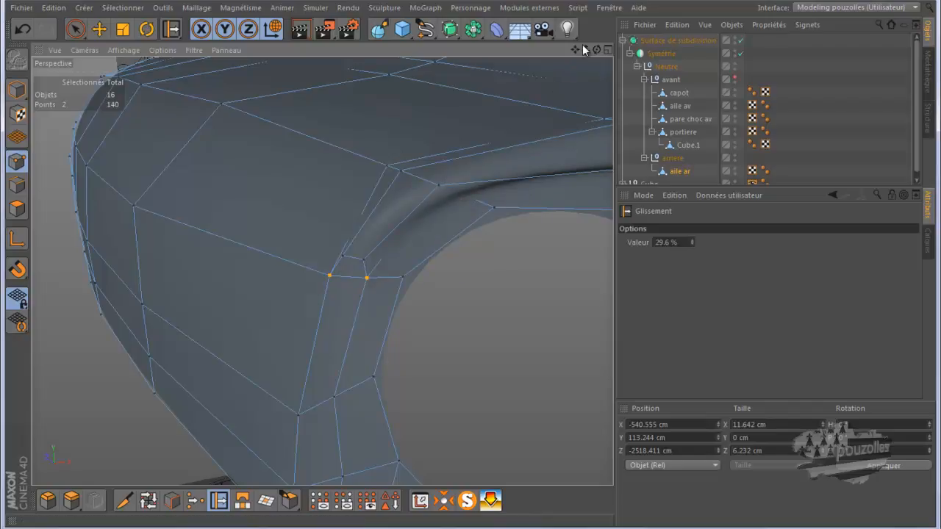
Step: Consult the Ferrari_550_Maranello_15 photo and slide the lower lip point above the outer light opening up its edge to 24.9%
left_click_drag(574, 51, 471, 268)
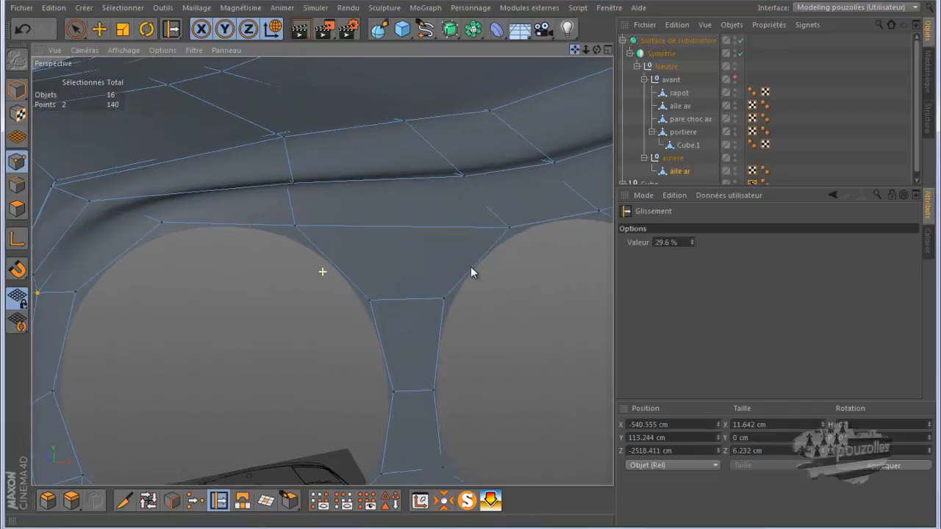
left_click(442, 528)
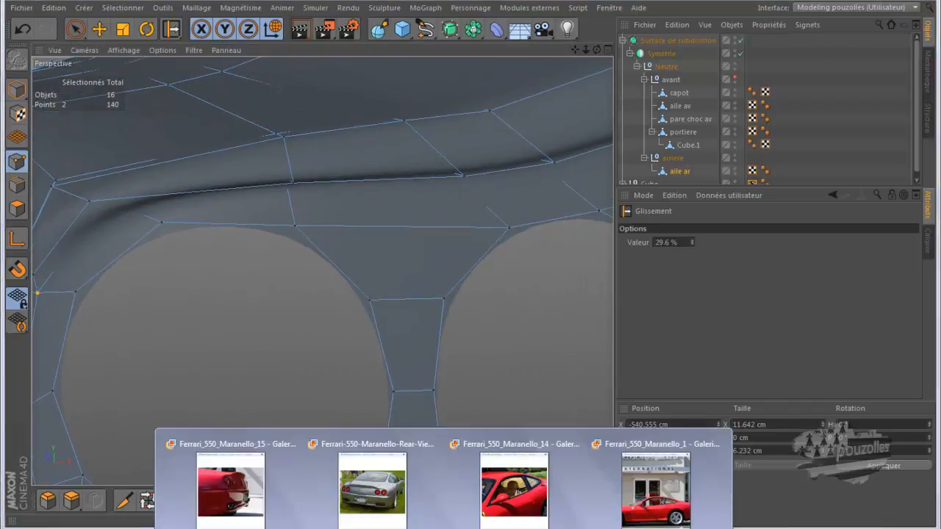
left_click(254, 498)
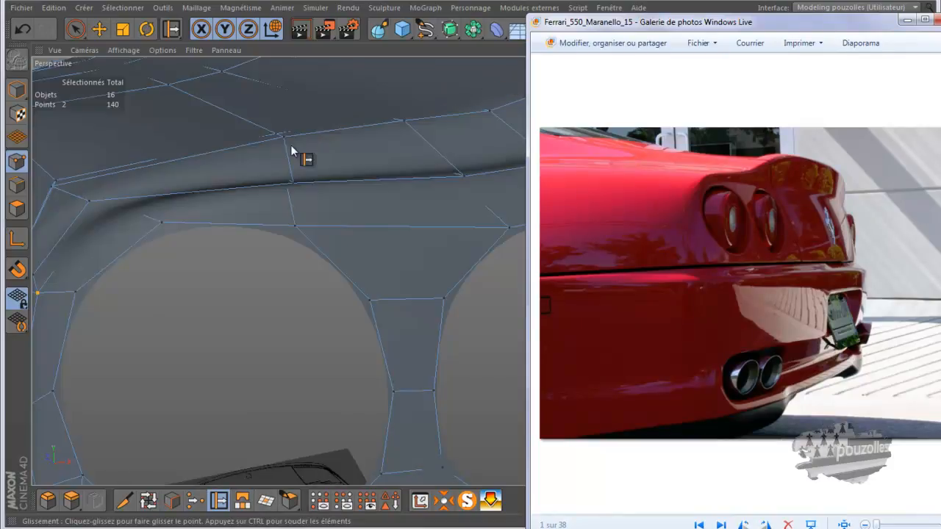
left_click(293, 176)
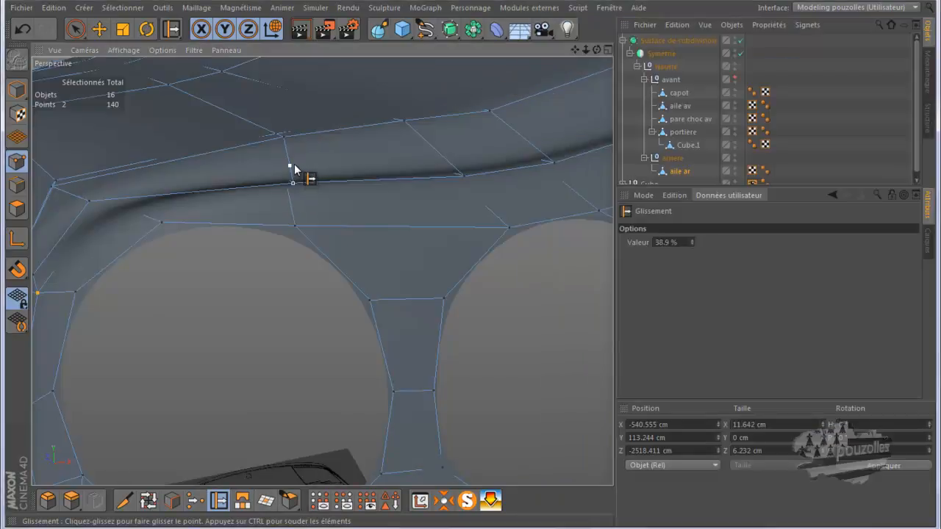
mouse_move(294, 169)
left_mouse_down()
mouse_move(315, 172)
mouse_move(288, 168)
left_mouse_up()
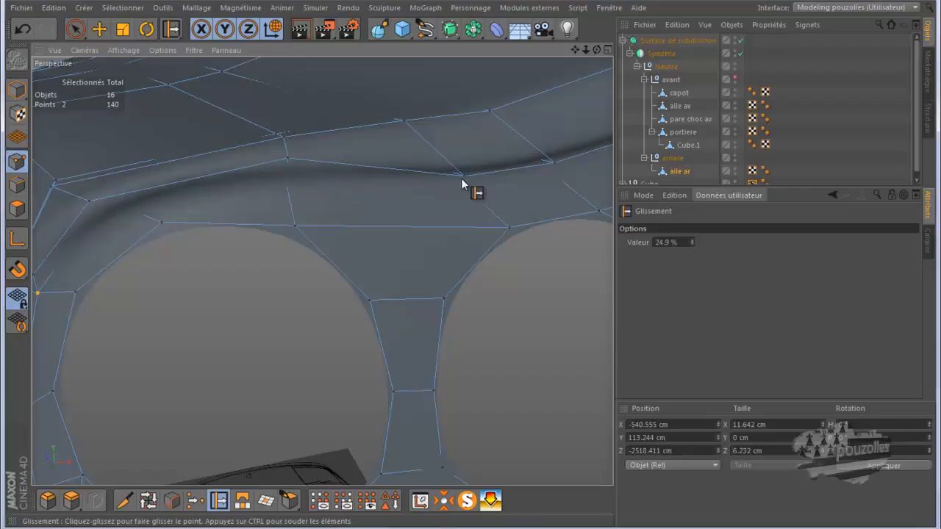
Step: Slide the three remaining lower lip points toward the inner end up close to the crest, the innermost one to 65.9%
left_click_drag(463, 178, 432, 148)
left_click_drag(431, 144, 426, 147)
left_click_drag(553, 166, 511, 127)
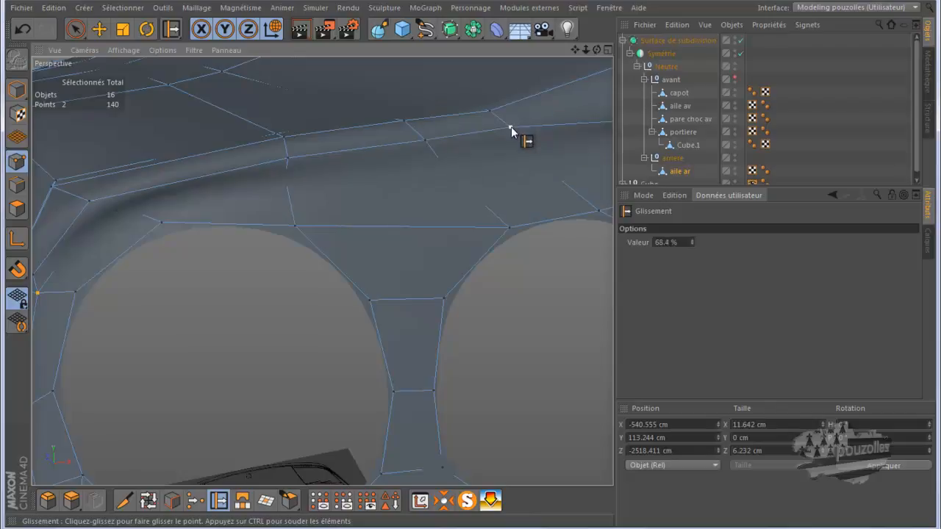
left_click_drag(575, 49, 522, 255)
left_click_drag(535, 197, 516, 152)
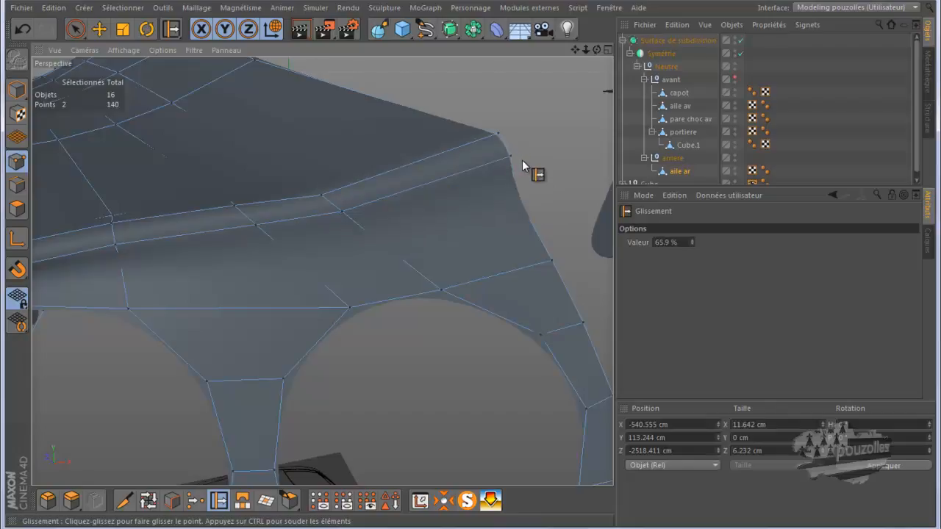
scroll(535, 165, "down", 3)
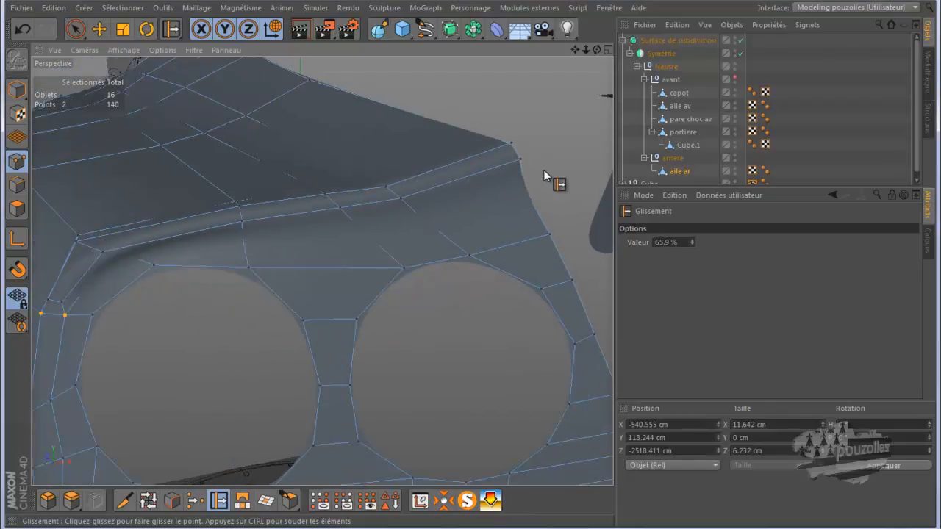
scroll(543, 170, "down", 2)
Step: Select the three points at the lip's inner tip and move them onto the side blueprint outline, to about Y 195.8 cm, Z -2563.4 cm
left_click_drag(600, 50, 470, 265)
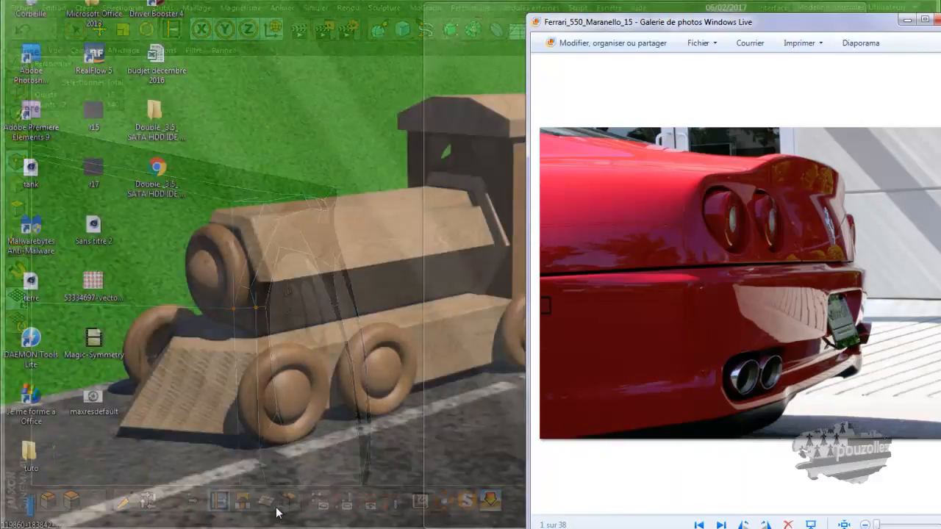
left_click(279, 512)
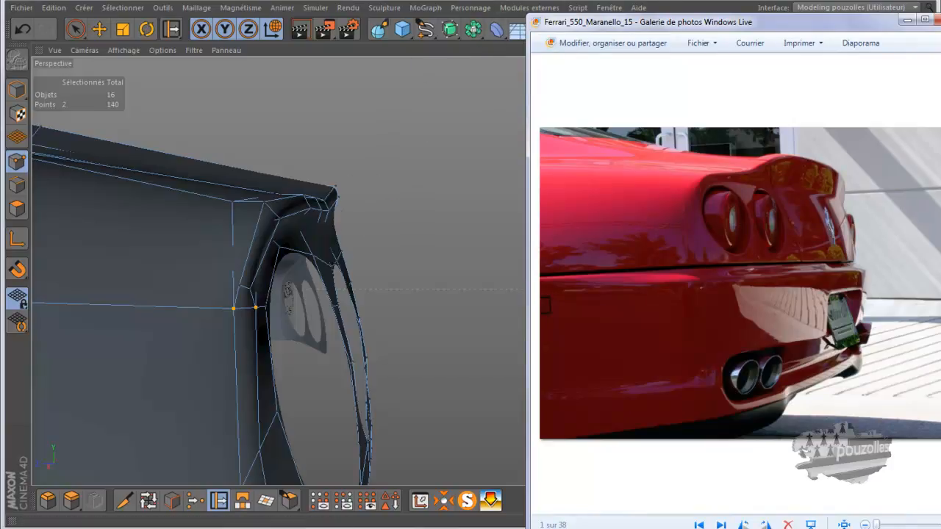
left_click(698, 4)
left_click_drag(599, 50, 469, 264)
middle_click(409, 334)
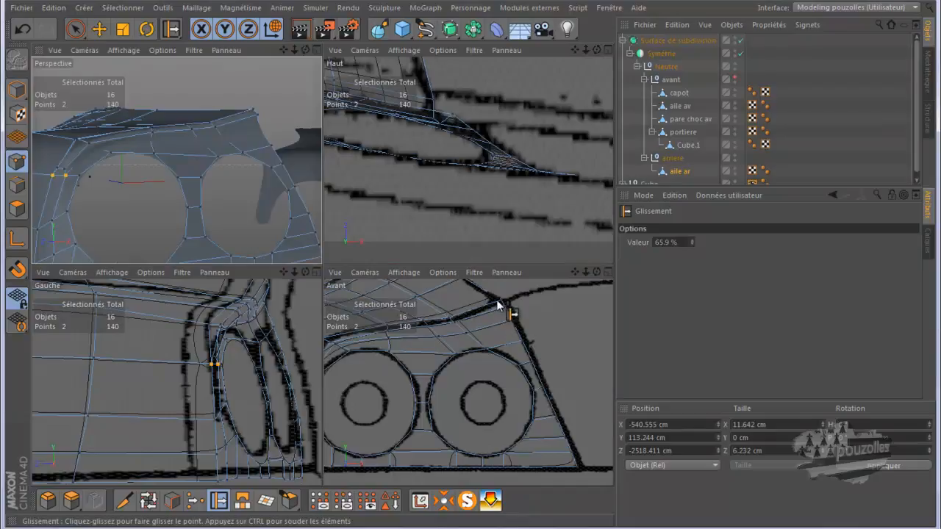
middle_click(286, 337)
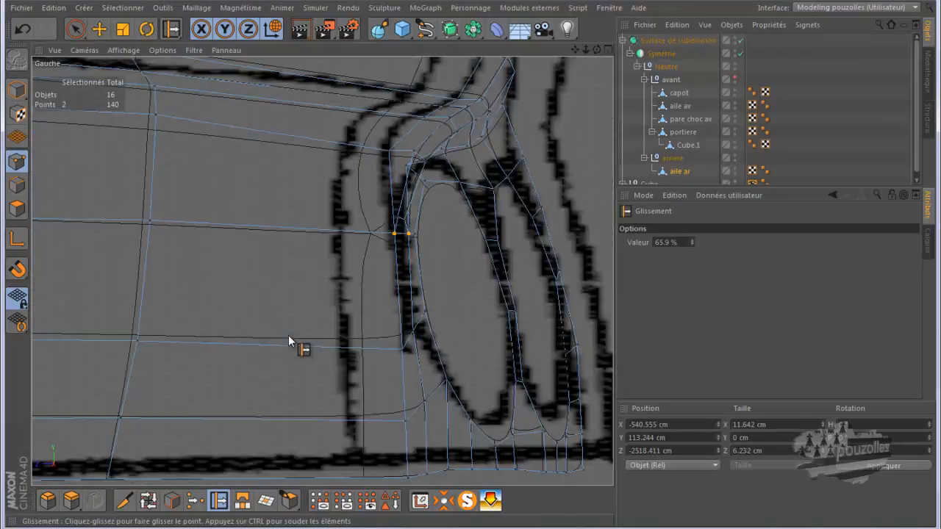
scroll(441, 174, "up", 4)
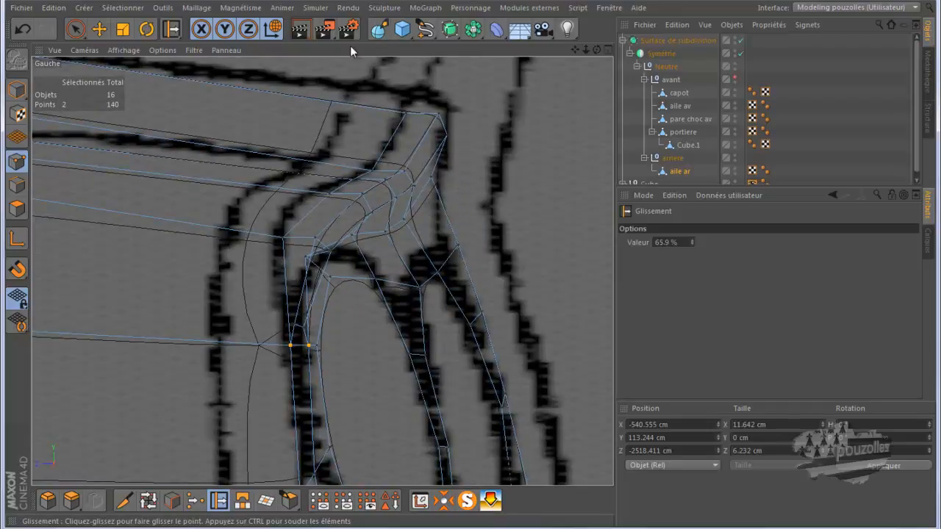
left_click(74, 28)
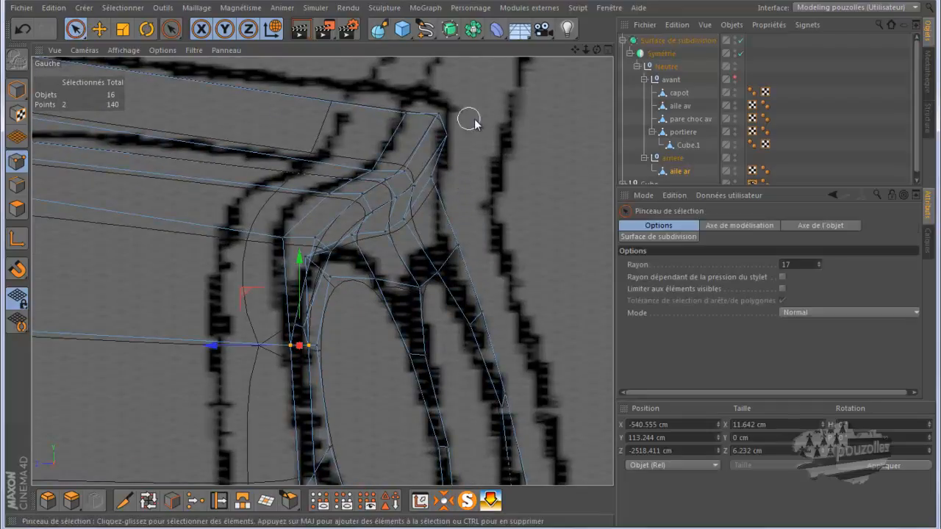
scroll(527, 162, "down", 2)
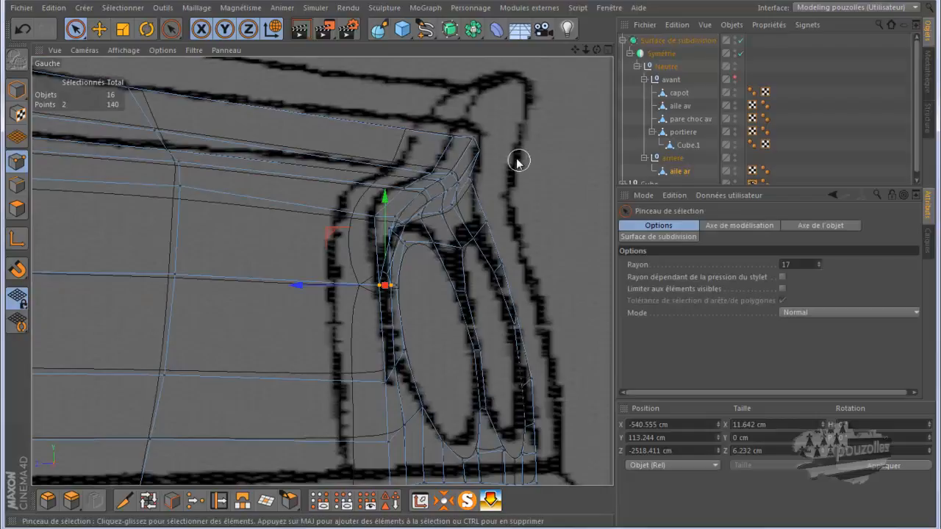
mouse_move(481, 155)
left_mouse_down()
mouse_move(466, 137)
mouse_move(483, 156)
left_mouse_up()
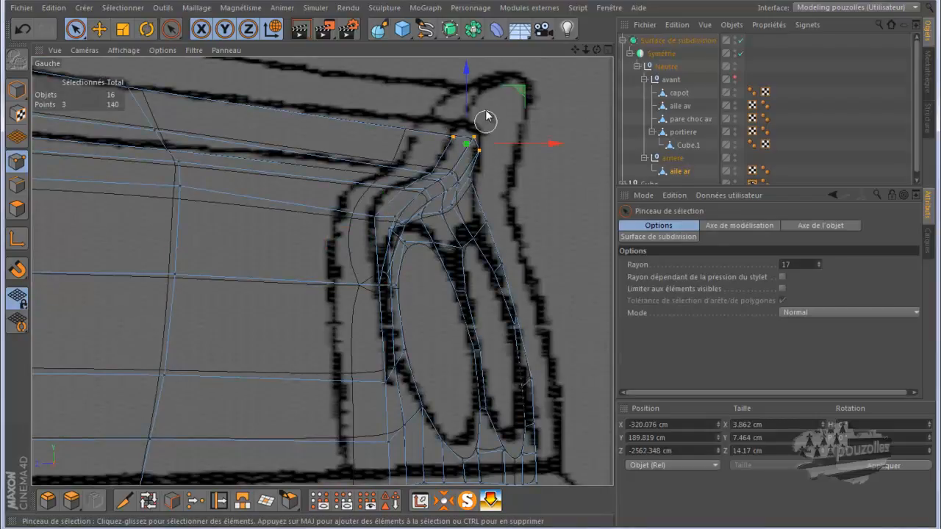
left_click_drag(518, 94, 521, 84)
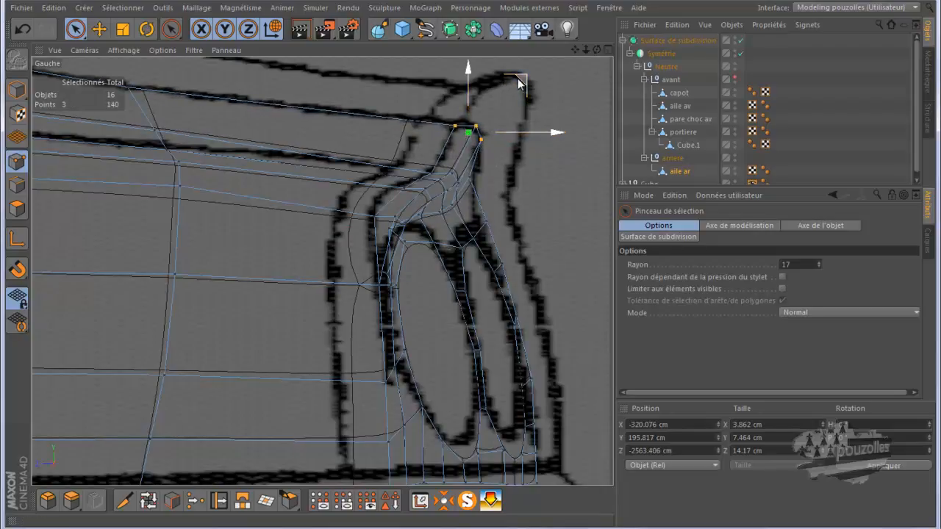
Step: Compare the fender lip in perspective with the Ferrari_550_Maranello_15 and Ferrari-550-Maranello-Rear-View-Car-Picture reference photos
middle_click(510, 187)
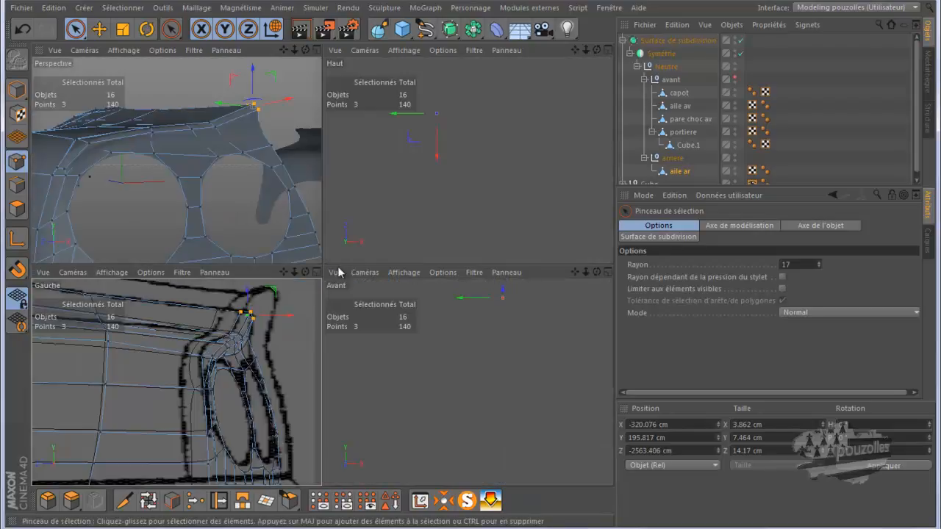
middle_click(252, 235)
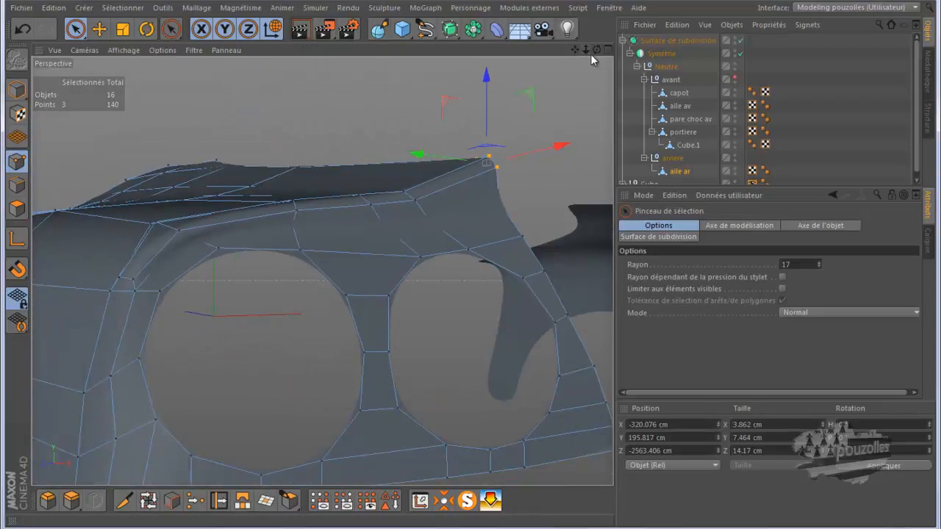
mouse_move(597, 50)
left_mouse_down()
mouse_move(472, 272)
mouse_move(459, 252)
mouse_move(481, 276)
mouse_move(473, 266)
mouse_move(492, 269)
mouse_move(475, 269)
left_mouse_up()
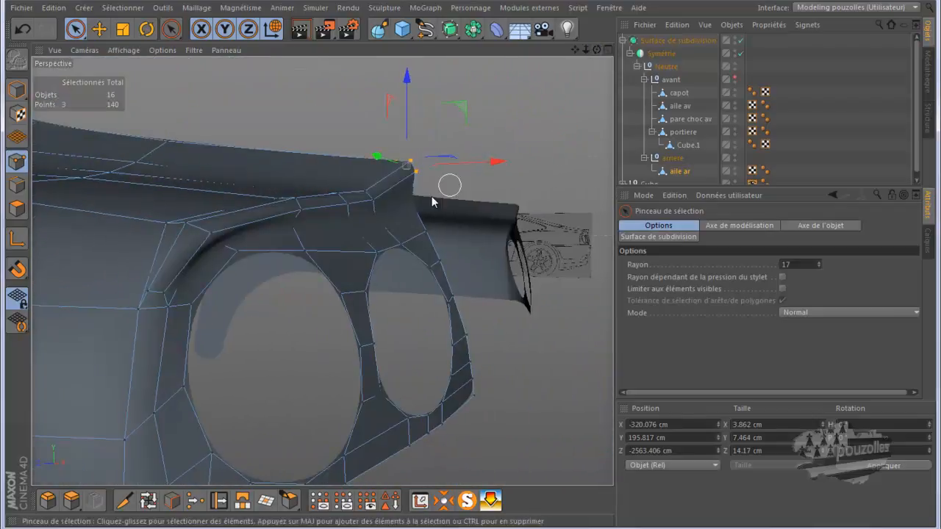
mouse_move(441, 522)
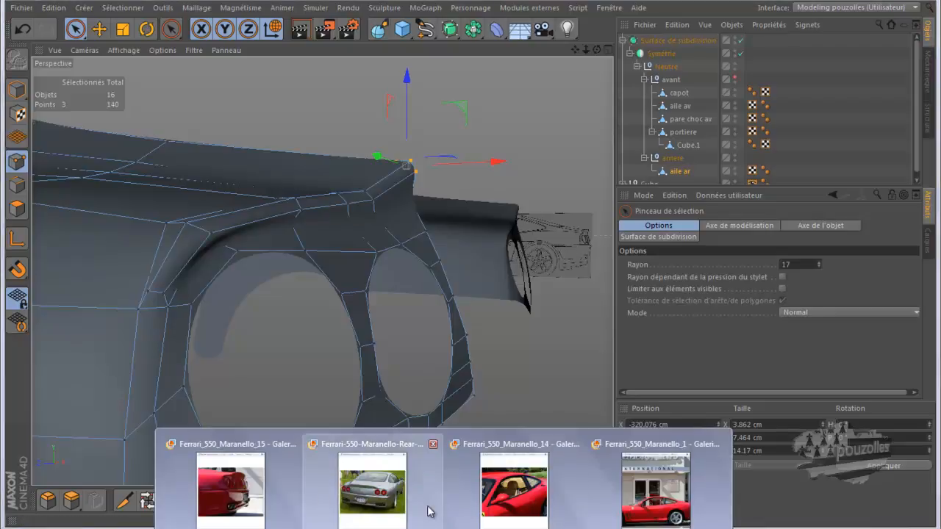
left_click(275, 502)
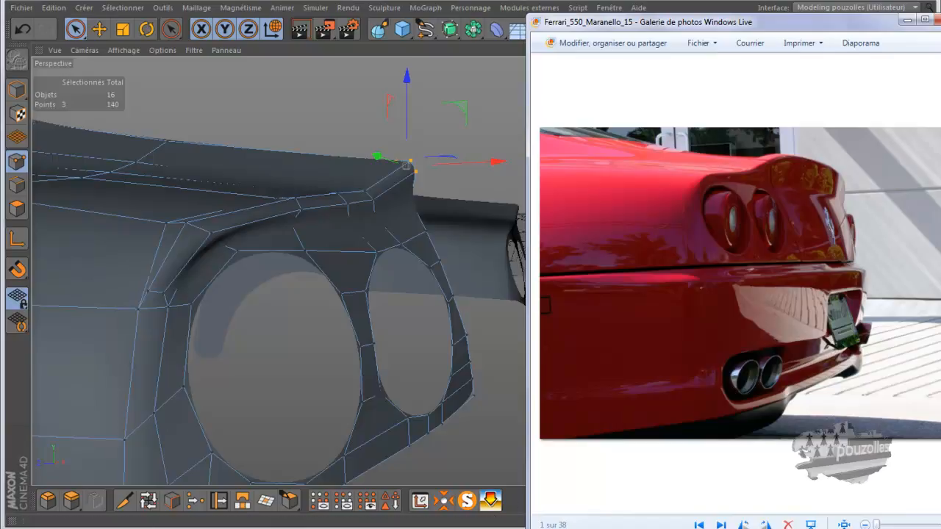
mouse_move(514, 528)
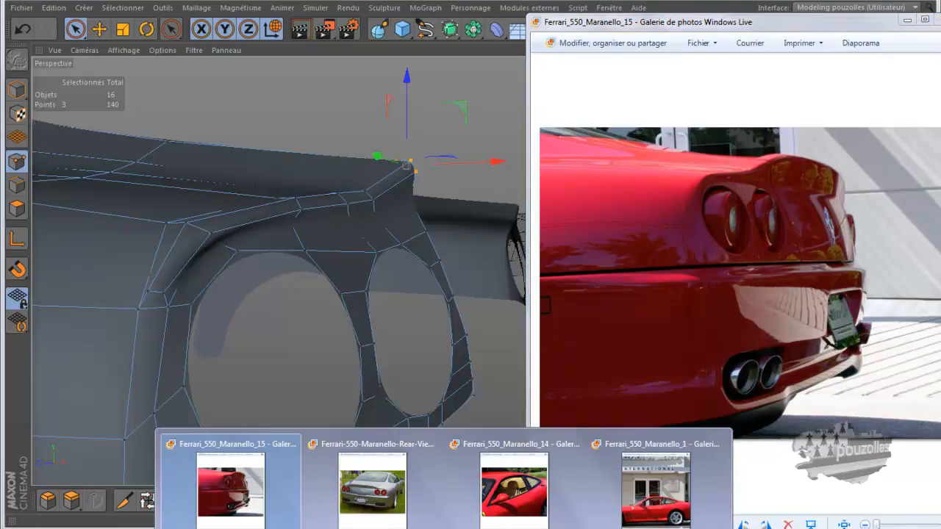
left_click(372, 486)
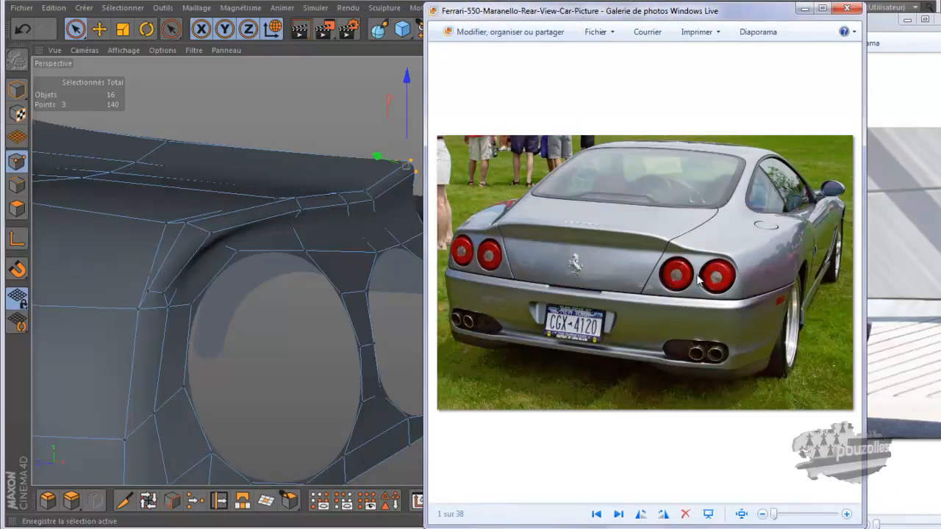
left_click(234, 253)
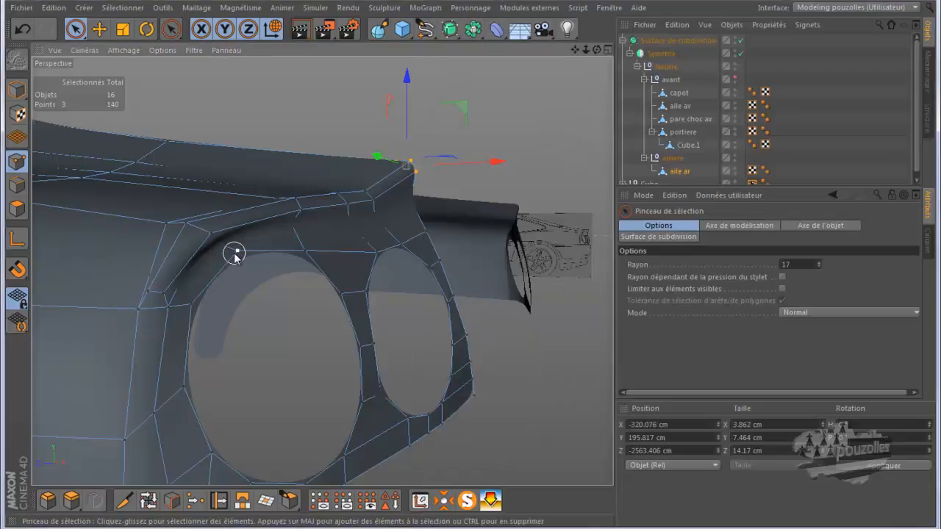
middle_click(233, 253)
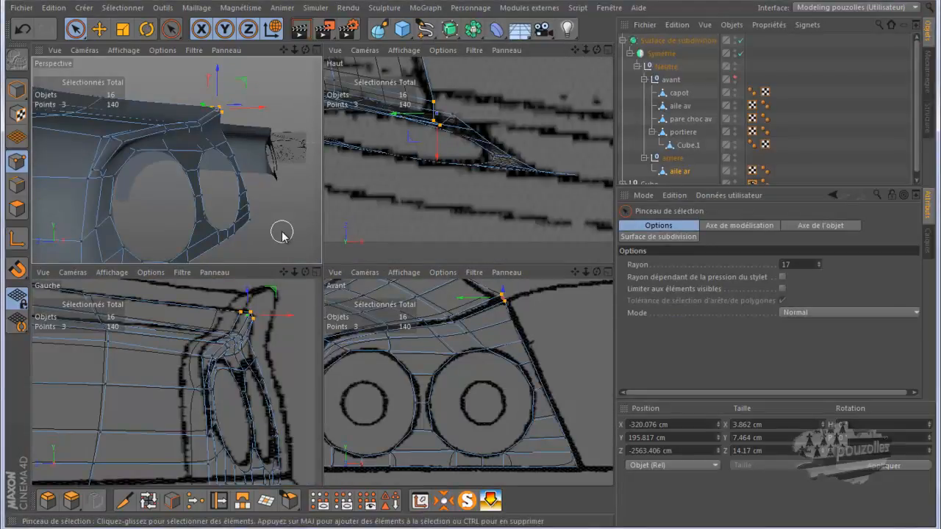
middle_click(264, 214)
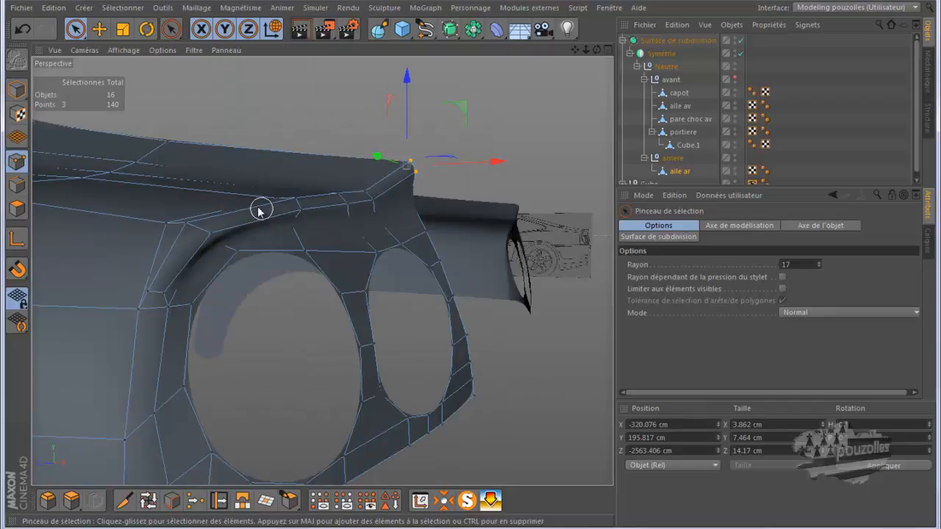
Step: With the subdivision surface temporarily disabled, slide the lower lip point at the outer bend along its edge to 37.7%
left_click(218, 501)
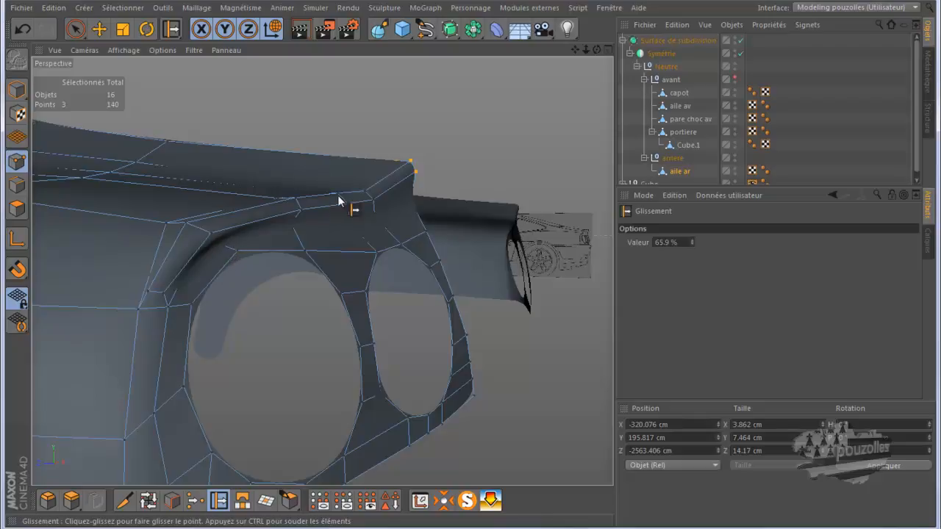
left_click_drag(597, 50, 460, 268)
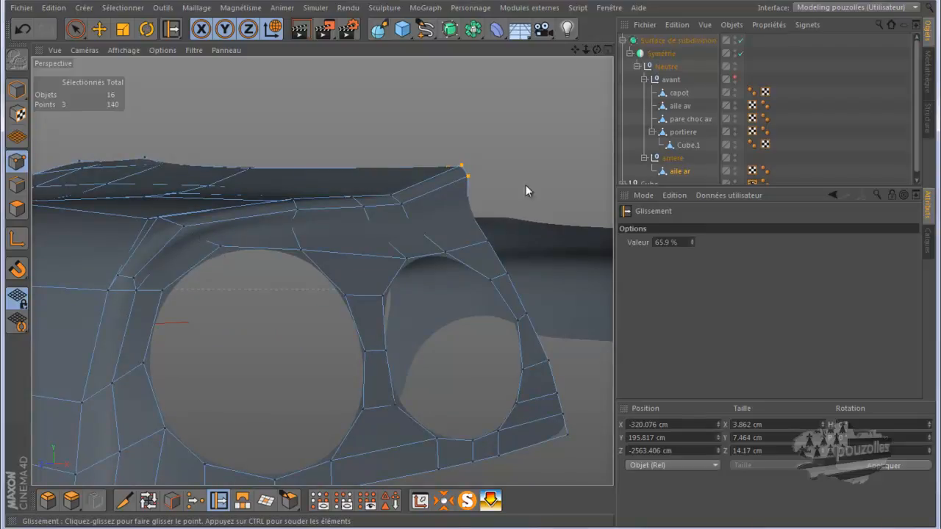
left_click(741, 41)
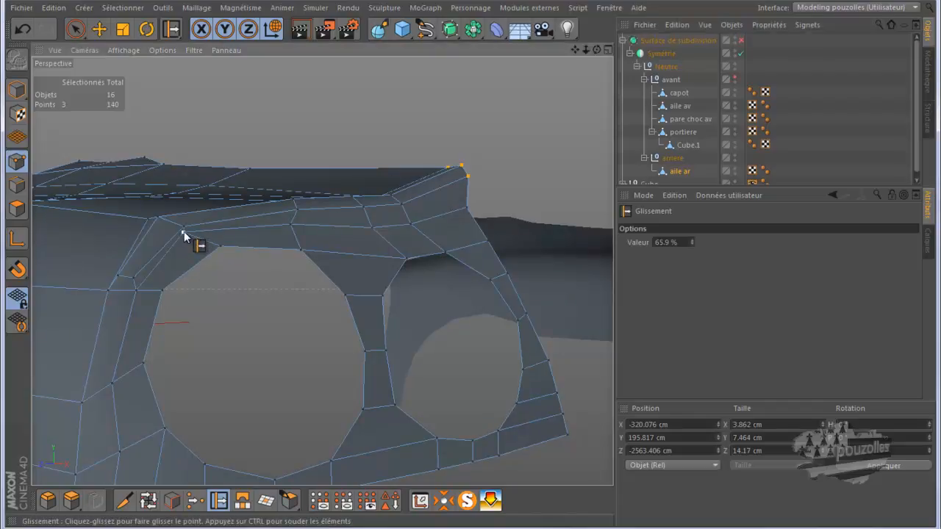
left_click_drag(197, 238, 197, 237)
left_click(741, 40)
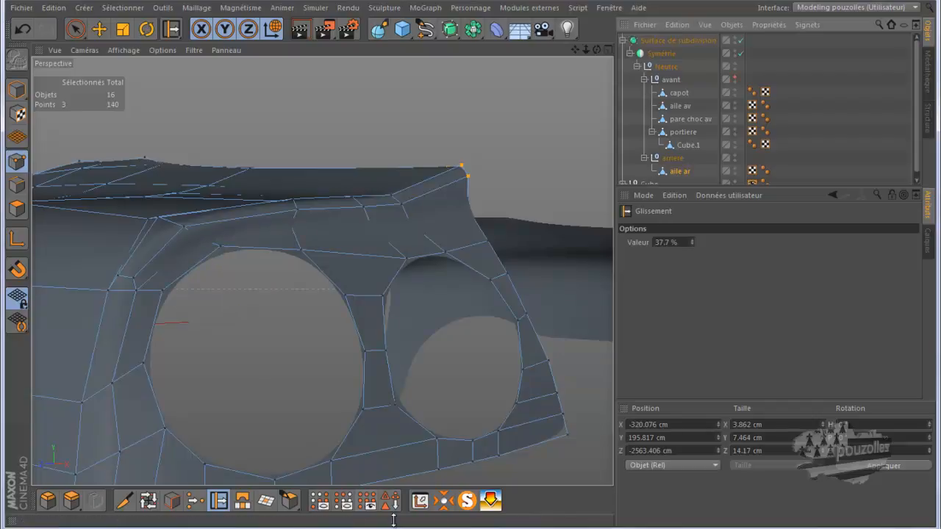
Step: Compare the fender lip with the Ferrari_550_Maranello_15 and Ferrari-550-Maranello-Rear-View-Car-Picture reference photos
mouse_move(444, 528)
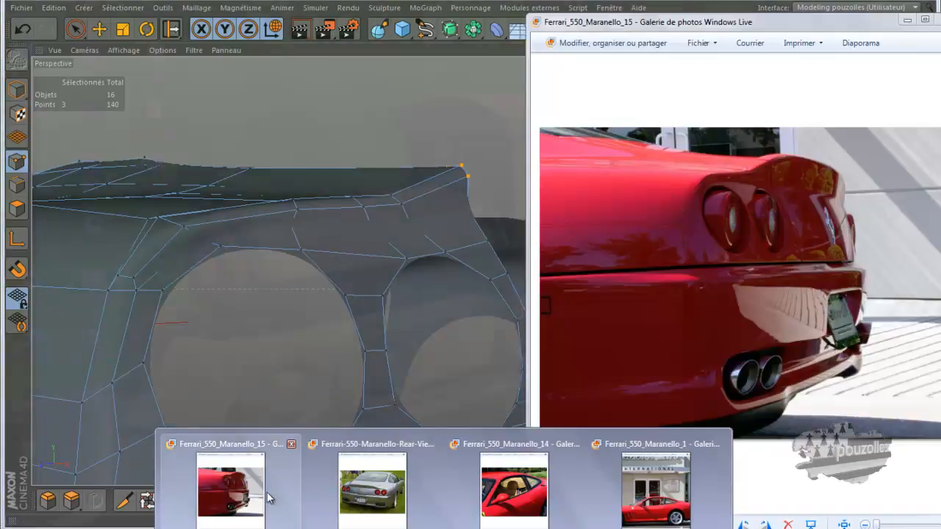
mouse_move(367, 498)
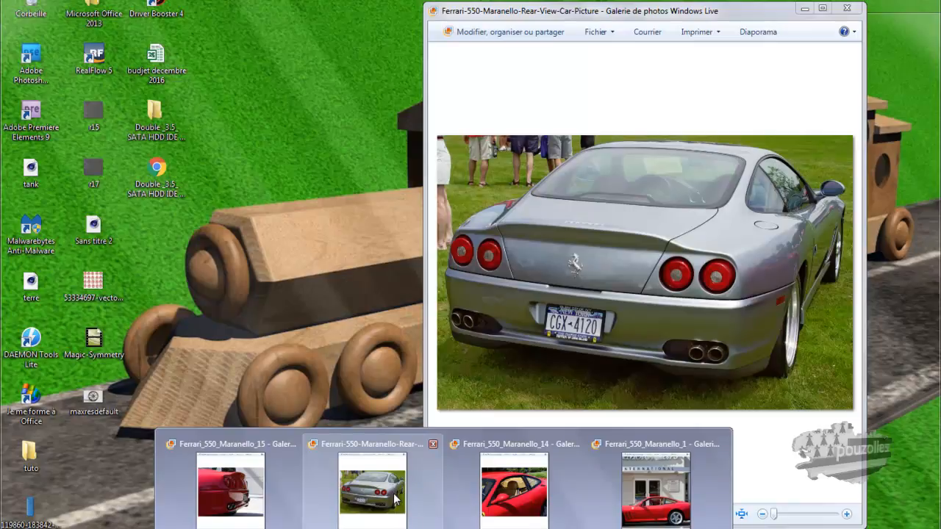
mouse_move(254, 498)
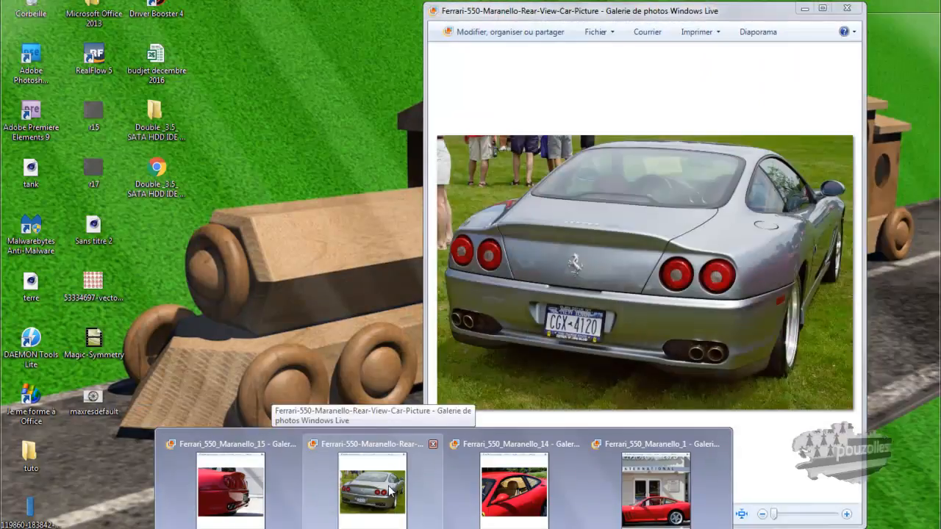
left_click(391, 490)
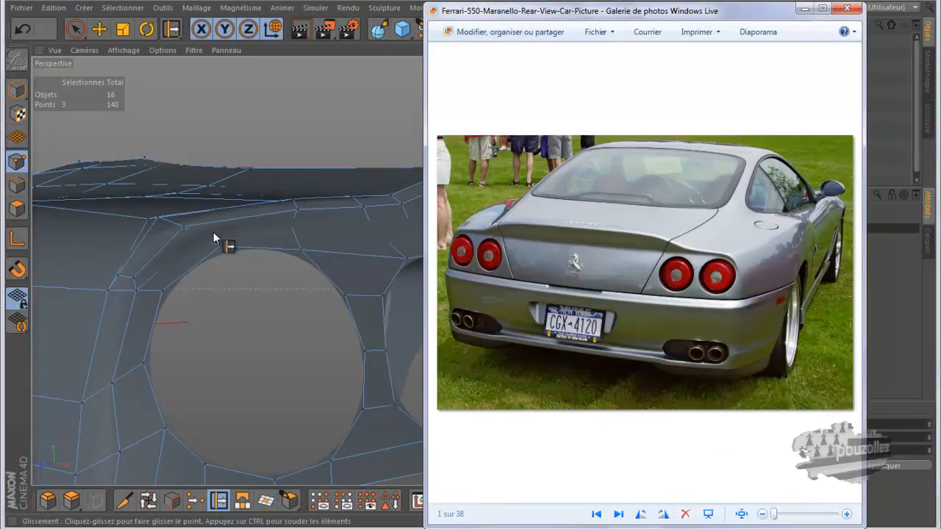
Step: Slide two lower lip points around the outer bend toward the crest, to 45.4% and 29.5%, and disable the subdivision surface
left_click_drag(135, 292, 120, 290)
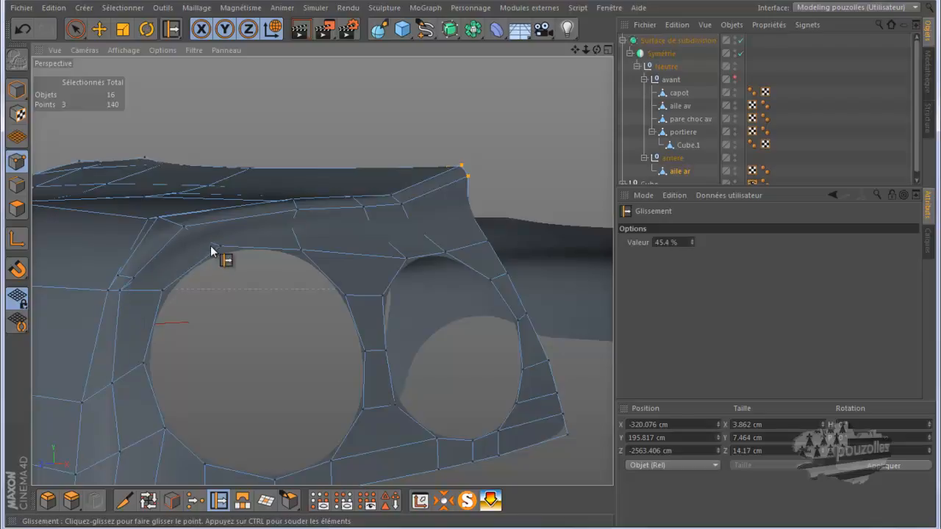
left_click_drag(197, 239, 193, 235)
left_click(740, 40)
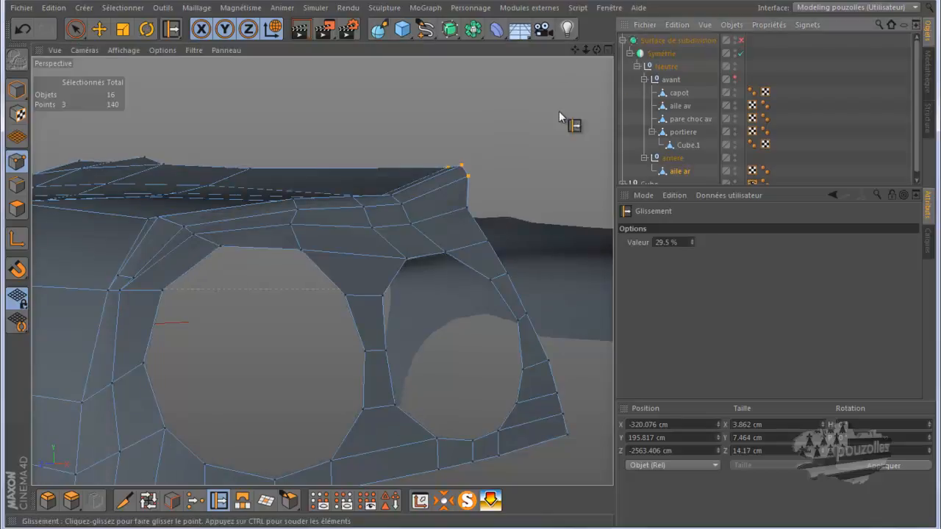
Step: Raise the lower lip points above the outer light opening one by one, working from the outer corner toward the space between the lights
left_click(98, 30)
left_click_drag(597, 49, 471, 265)
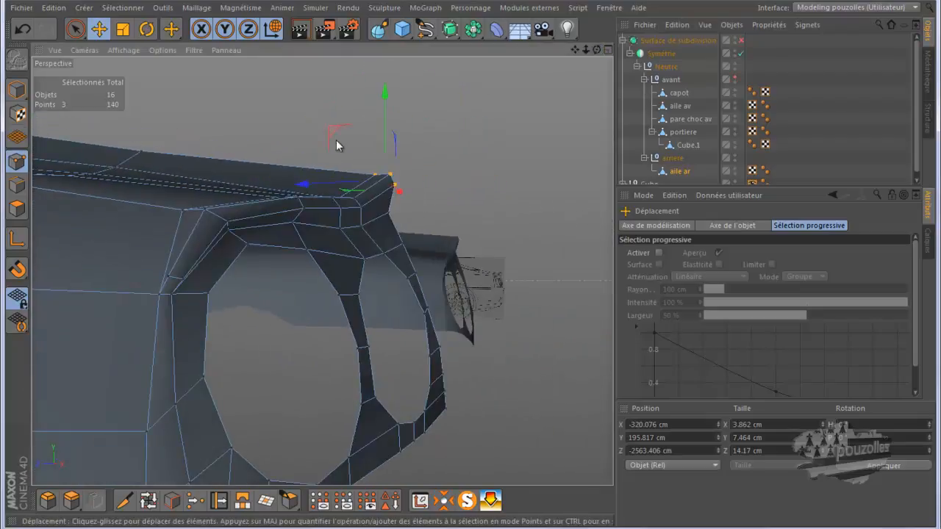
left_click(229, 232)
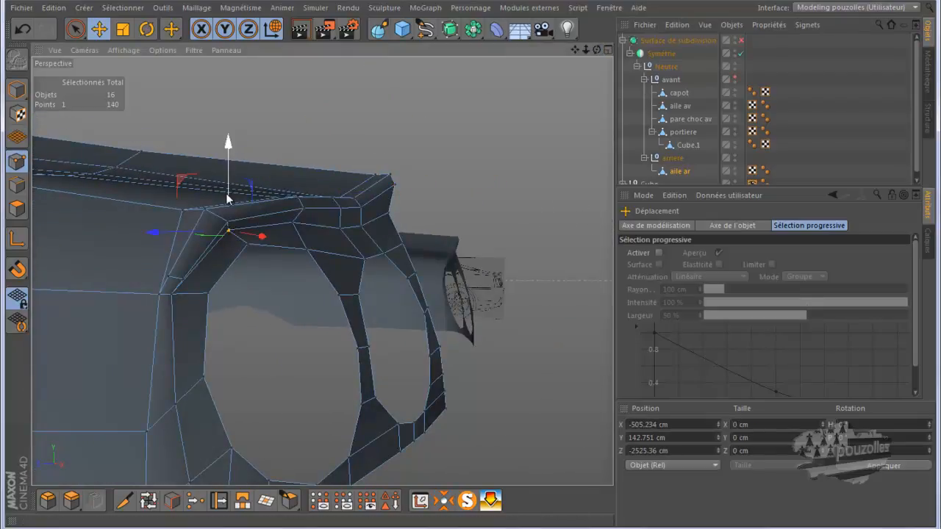
left_click_drag(226, 190, 226, 185)
left_click(293, 221)
left_click_drag(296, 186, 339, 193)
left_click(339, 228)
left_click_drag(596, 50, 470, 266)
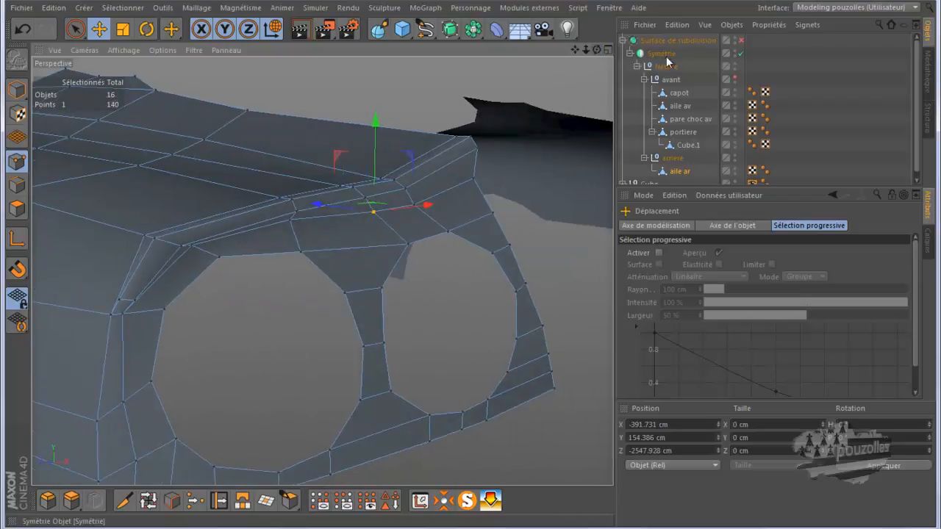
Step: With the subdivision surface enabled, compare the lip's curvature with the Ferrari-550-Maranello-Rear-View-Car-Picture photo
left_click(740, 41)
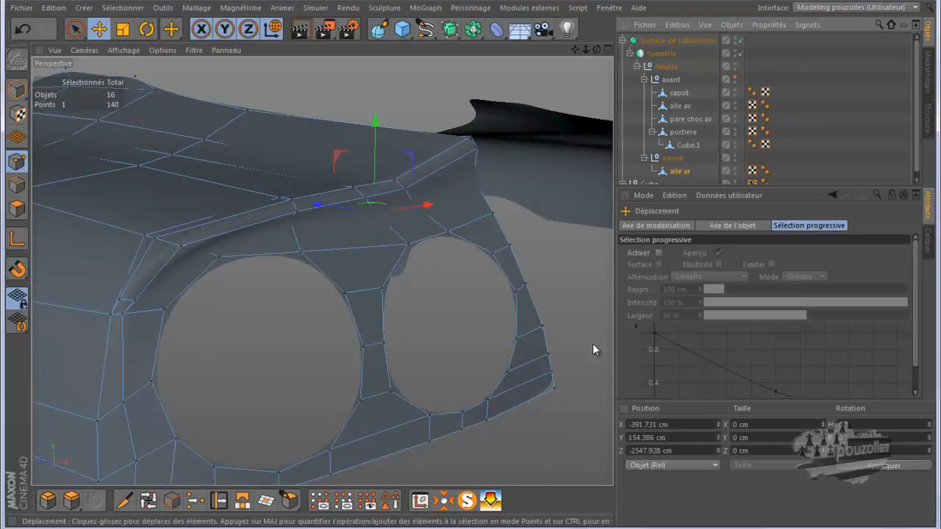
mouse_move(481, 523)
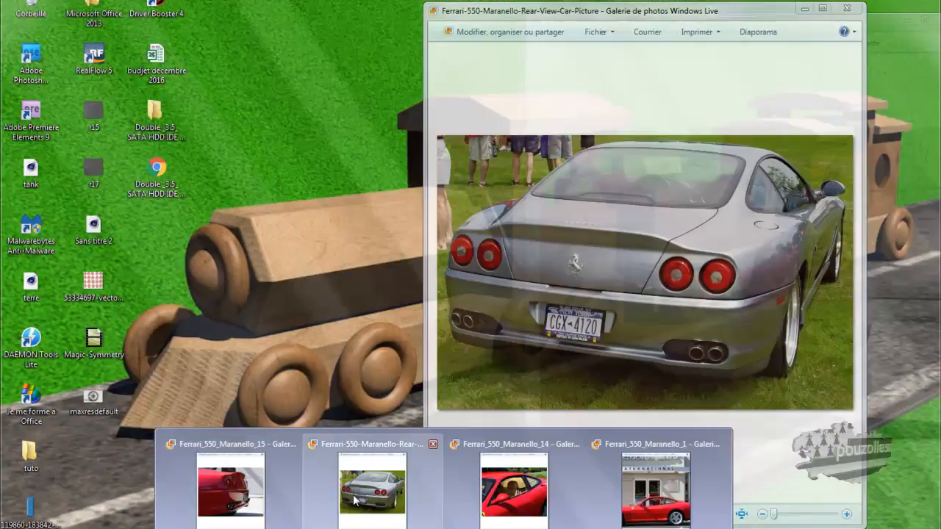
left_click(355, 501)
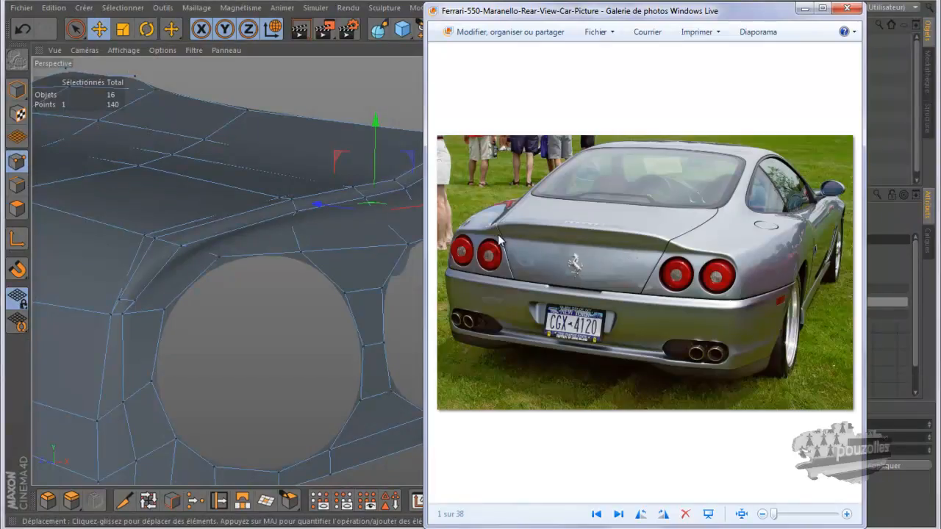
left_click(804, 9)
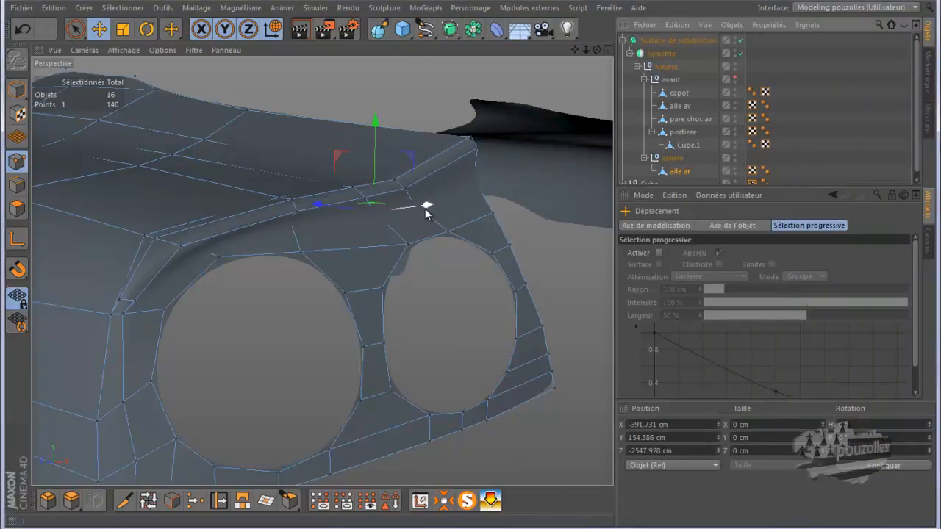
Step: With the subdivision surface disabled, slide the point above the outer light down along its edge in the front view, finishing at 15%
left_click(741, 41)
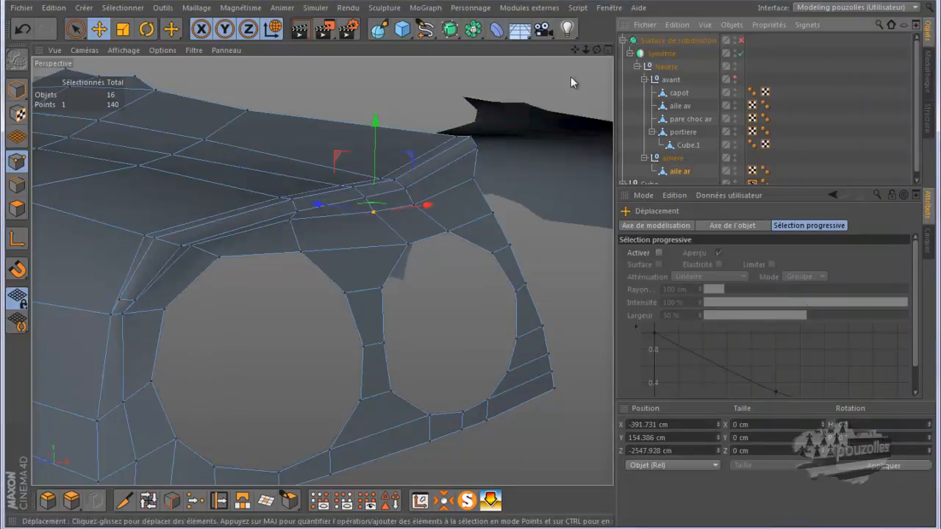
left_click_drag(597, 49, 470, 270)
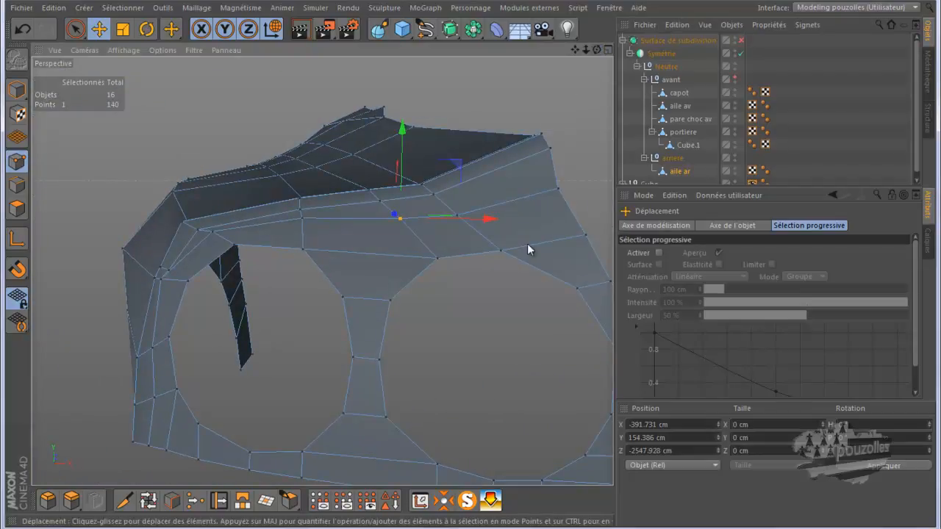
middle_click(490, 329)
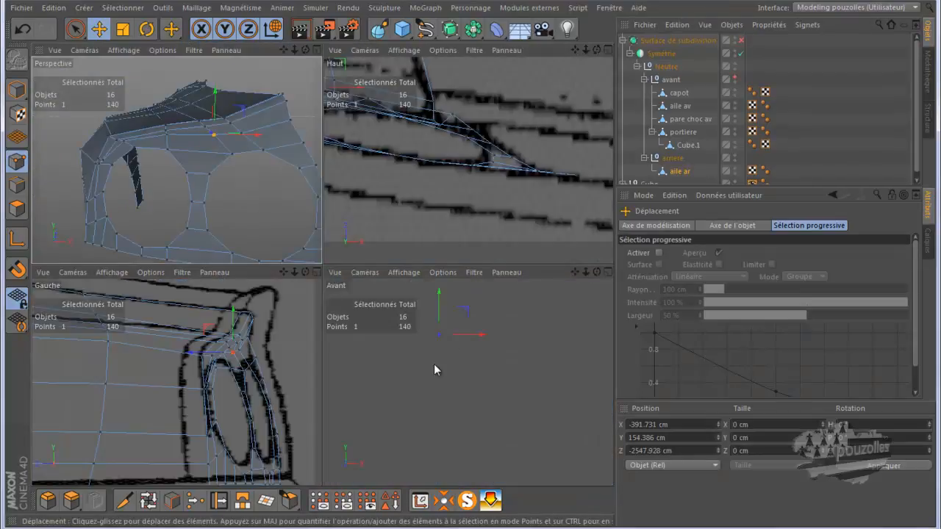
middle_click(434, 370)
scroll(570, 350, "down", 2)
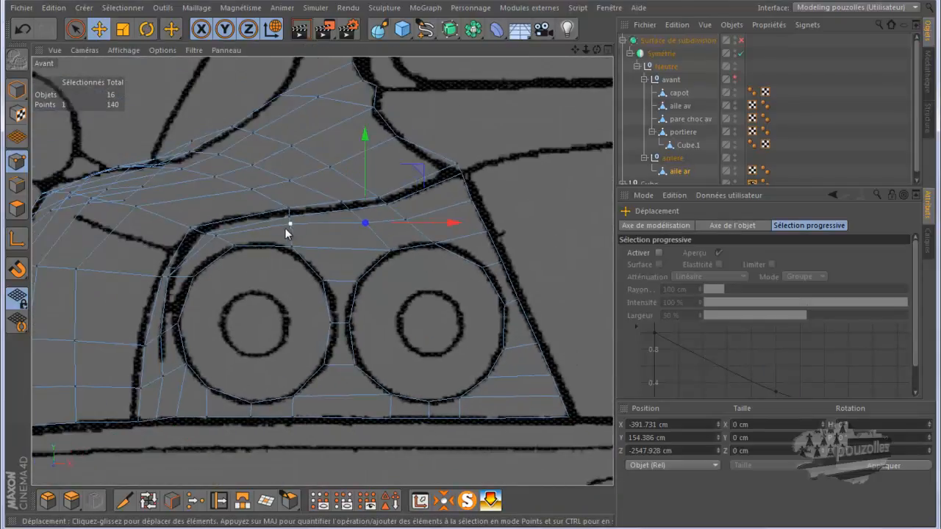
left_click(219, 500)
left_click_drag(291, 228, 291, 233)
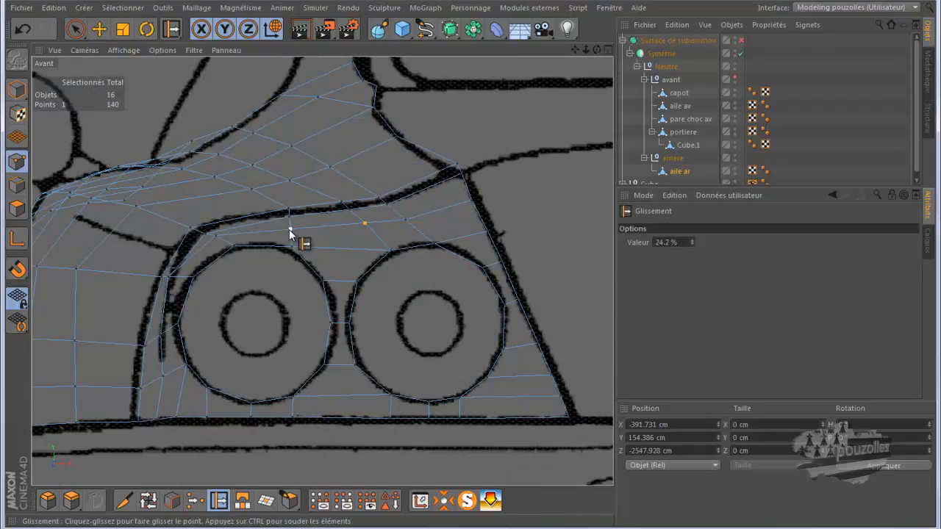
left_click_drag(289, 229, 291, 232)
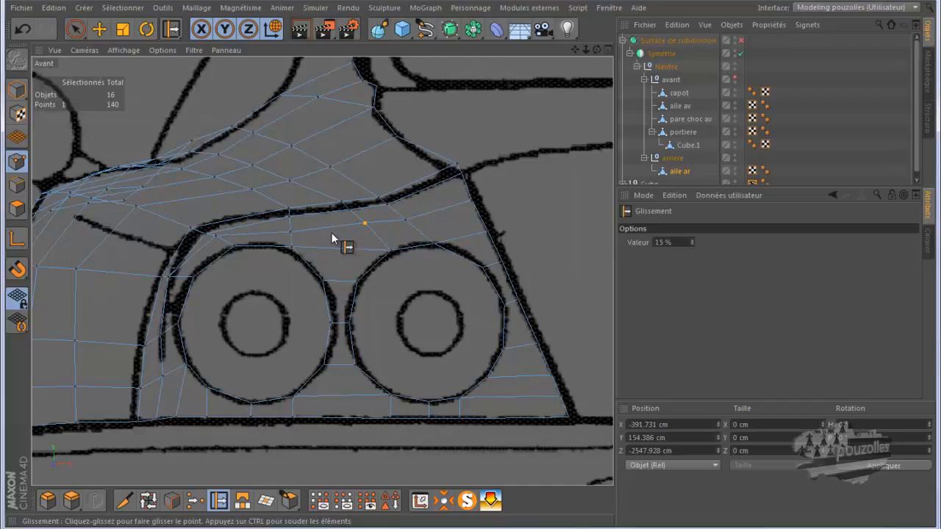
Step: Slide the row's remaining points toward the inner edge down in the front view, the last to 14.7%, and re-enable subdivision in perspective
left_click_drag(366, 224, 415, 227)
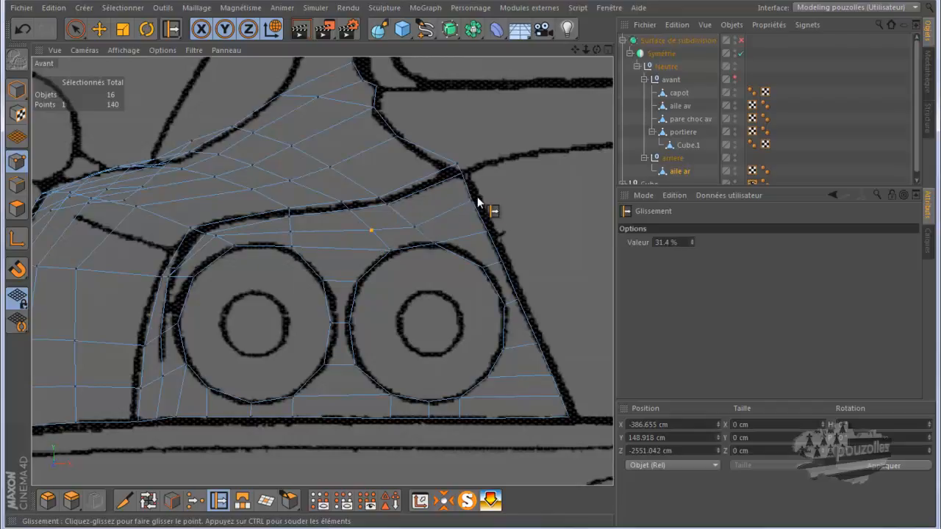
mouse_move(475, 205)
left_mouse_down()
mouse_move(492, 242)
mouse_move(482, 222)
left_mouse_up()
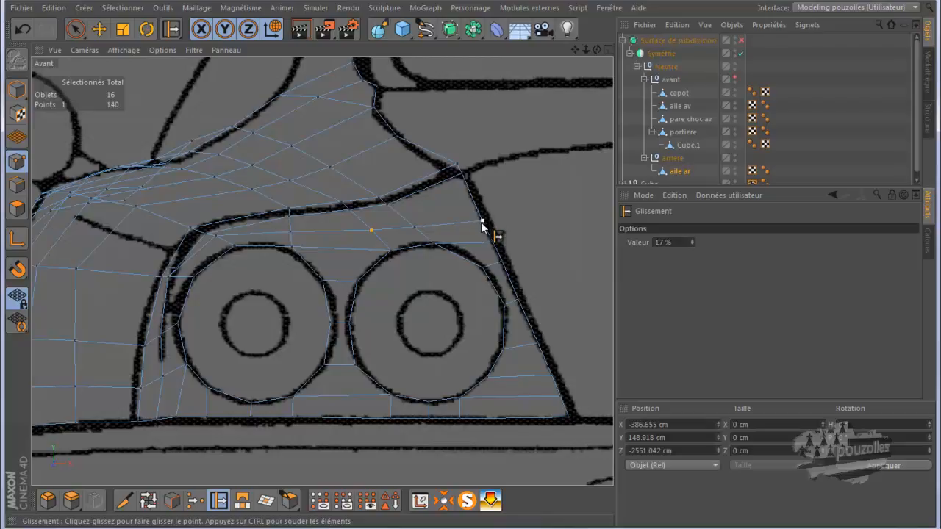
left_click(413, 229)
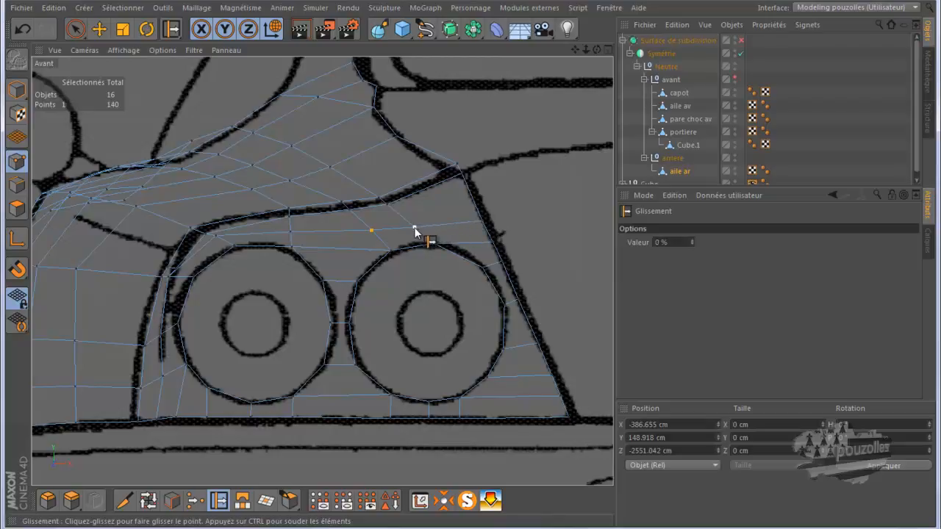
left_click_drag(414, 228, 484, 229)
scroll(377, 225, "down", 2)
middle_click(353, 221)
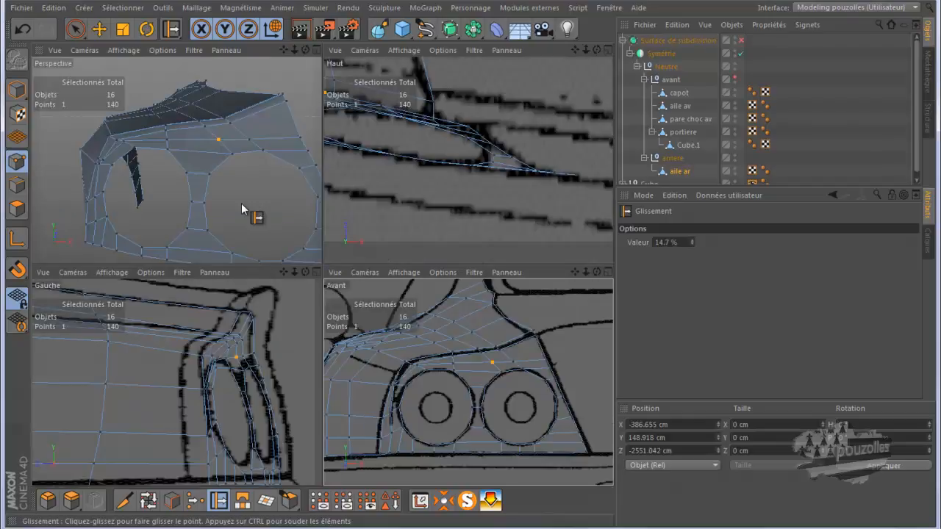
middle_click(246, 212)
left_click_drag(596, 50, 474, 265)
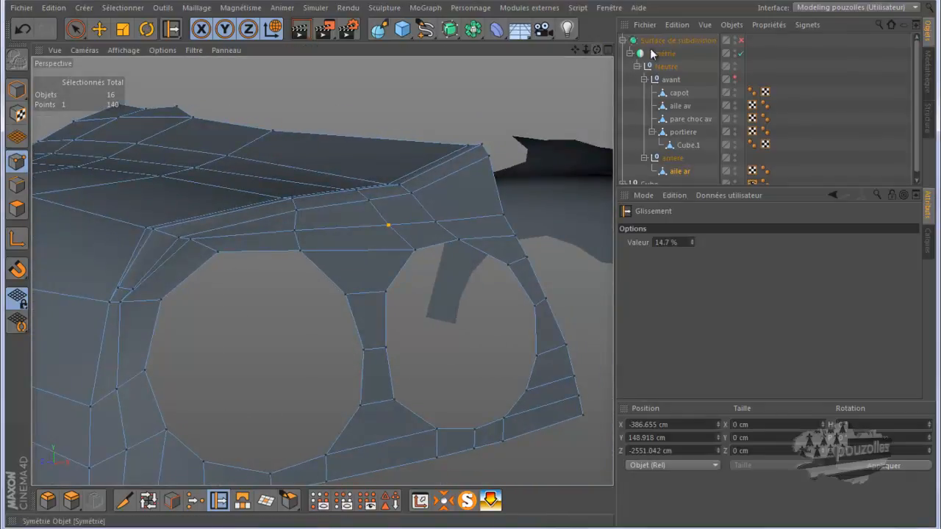
left_click(740, 41)
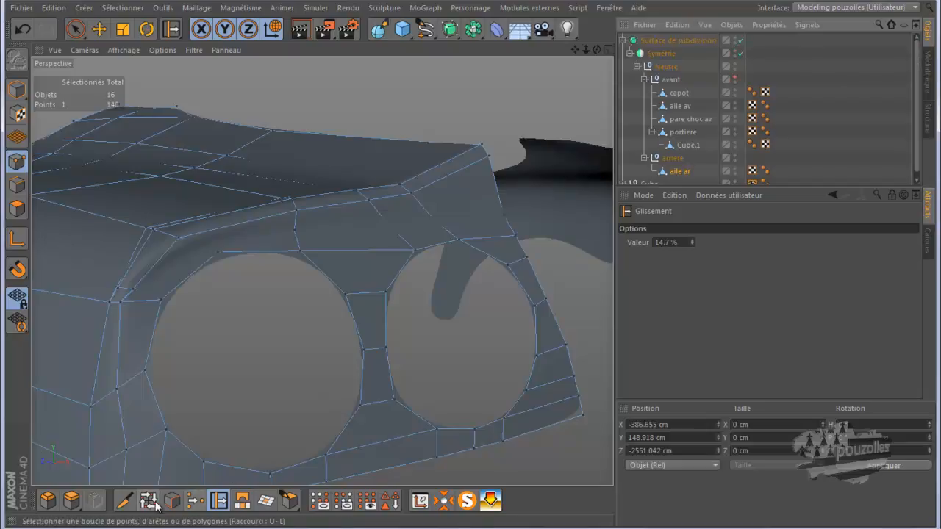
Step: With subdivision disabled, add a Knife loop cut just below the point row above the lights, at about 6.7% offset from the inner edge point
left_click(124, 501)
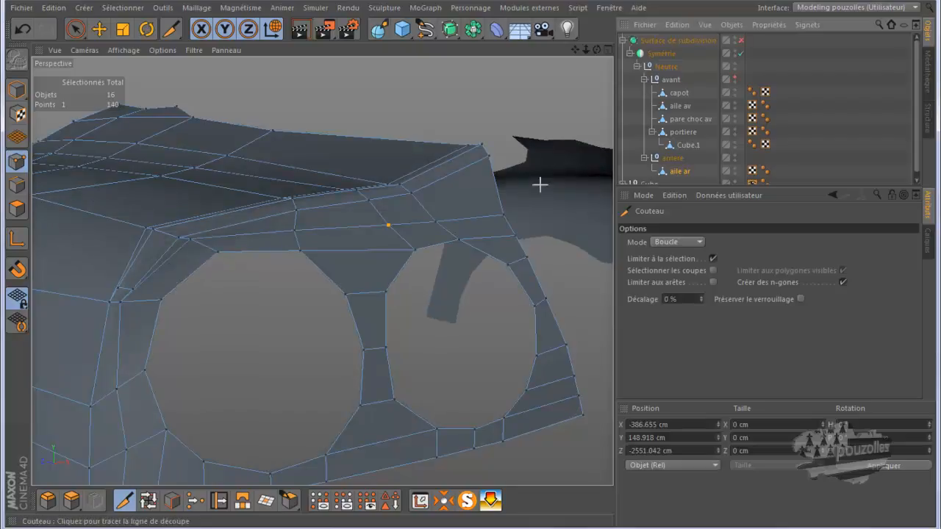
scroll(519, 212, "up", 6)
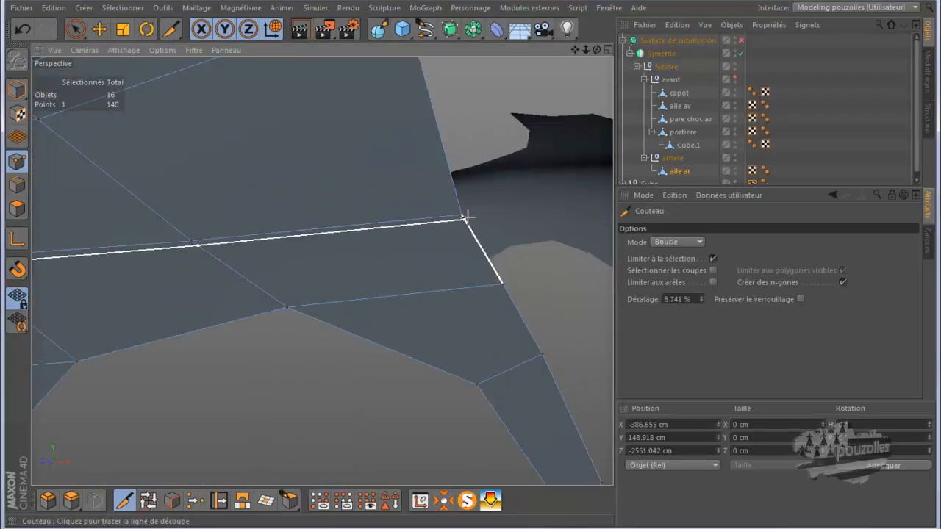
left_click(467, 217)
scroll(509, 212, "down", 3)
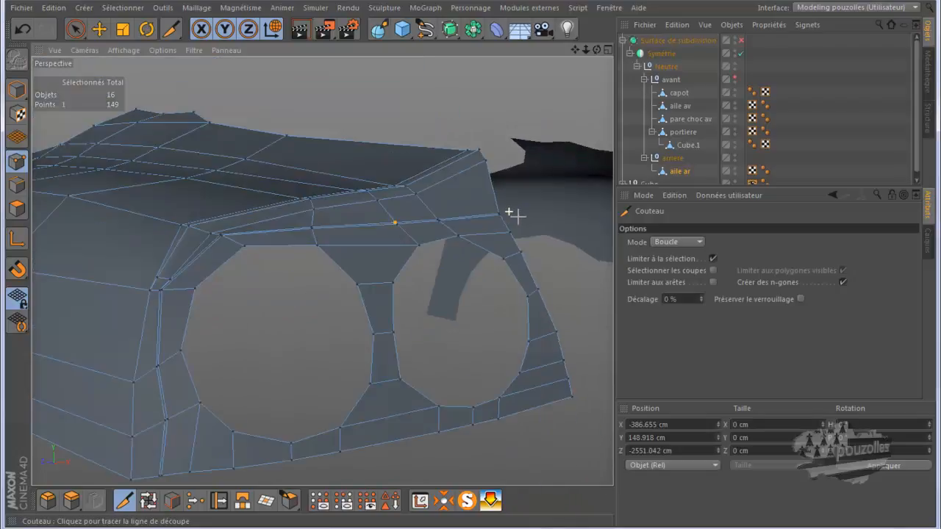
Step: Render the perspective view of the fender without the subdivision surface and again with it enabled
left_click(302, 32)
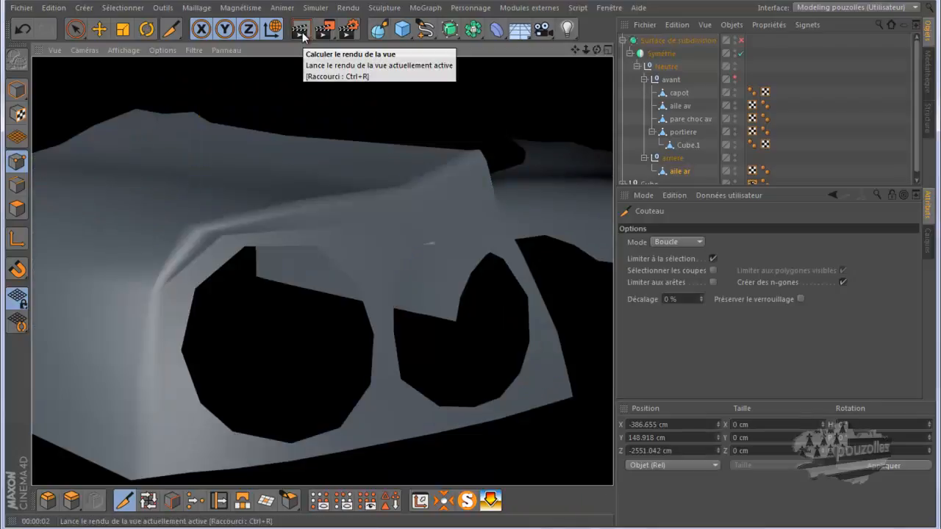
left_click(741, 40)
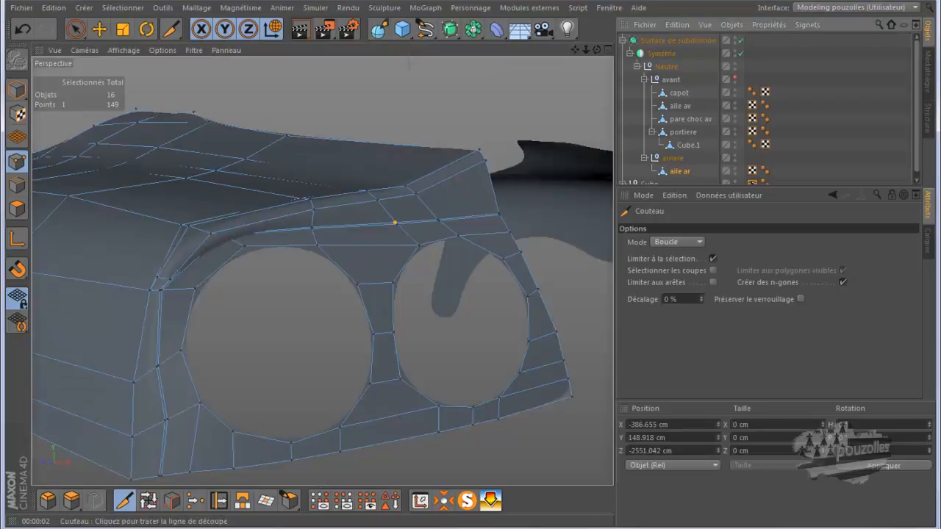
left_click(301, 31)
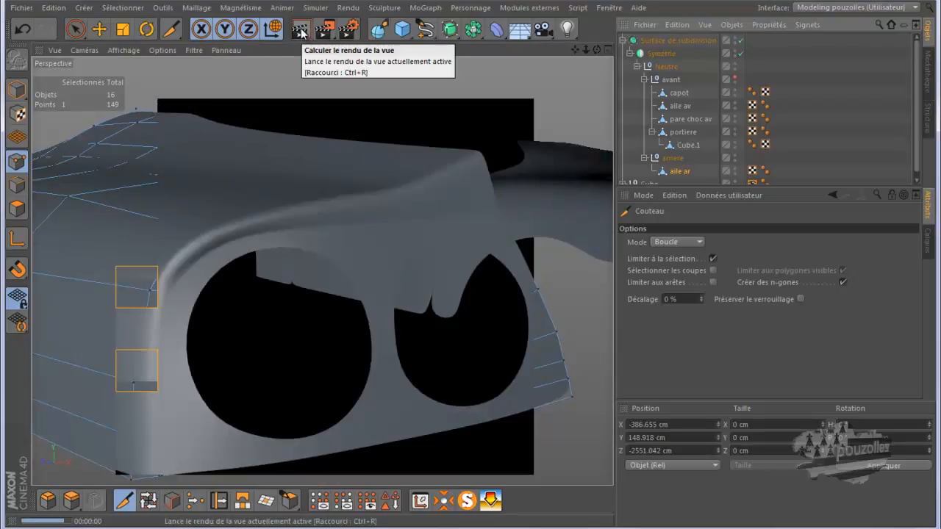
Step: Render the fender from a slightly higher angle and compare the lip with the Ferrari-550-Maranello-Rear-View-Car-Picture photo
left_click_drag(596, 49, 472, 266)
mouse_move(575, 50)
left_mouse_down()
mouse_move(469, 272)
mouse_move(570, 50)
left_mouse_up()
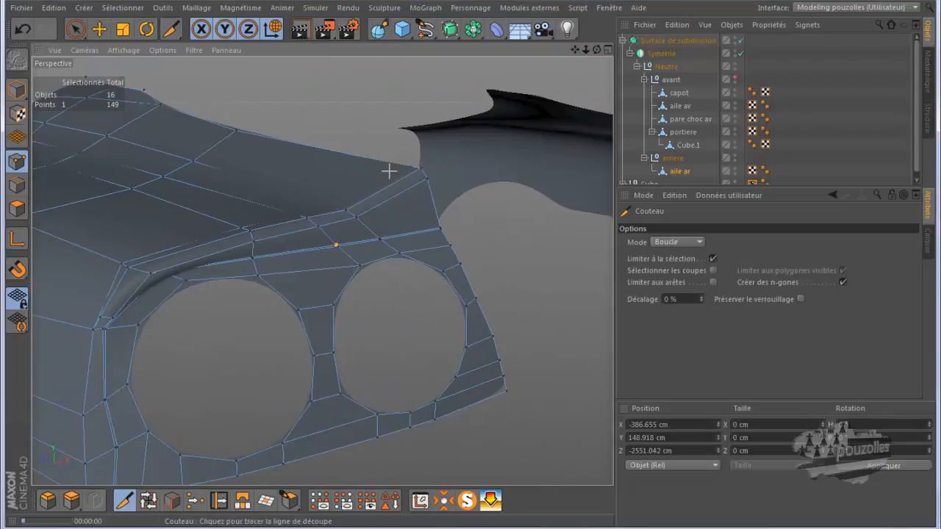
left_click(299, 29)
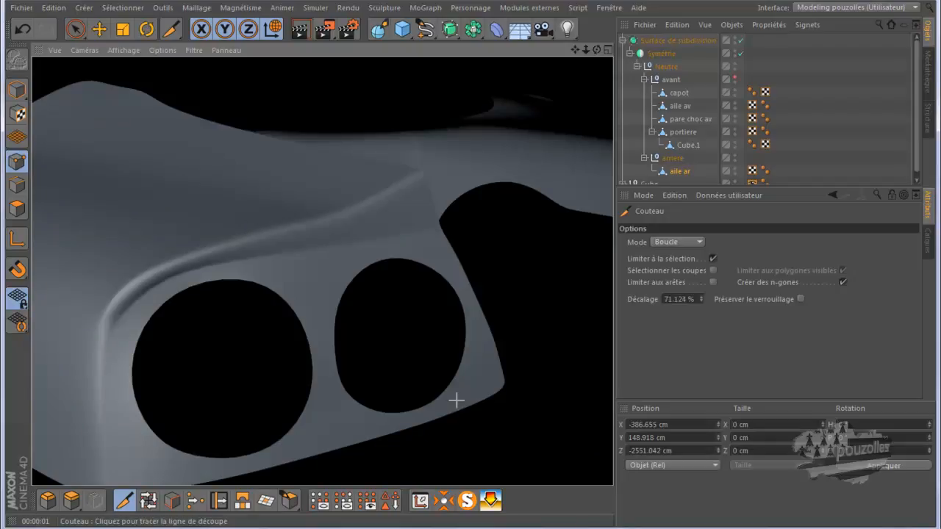
mouse_move(445, 528)
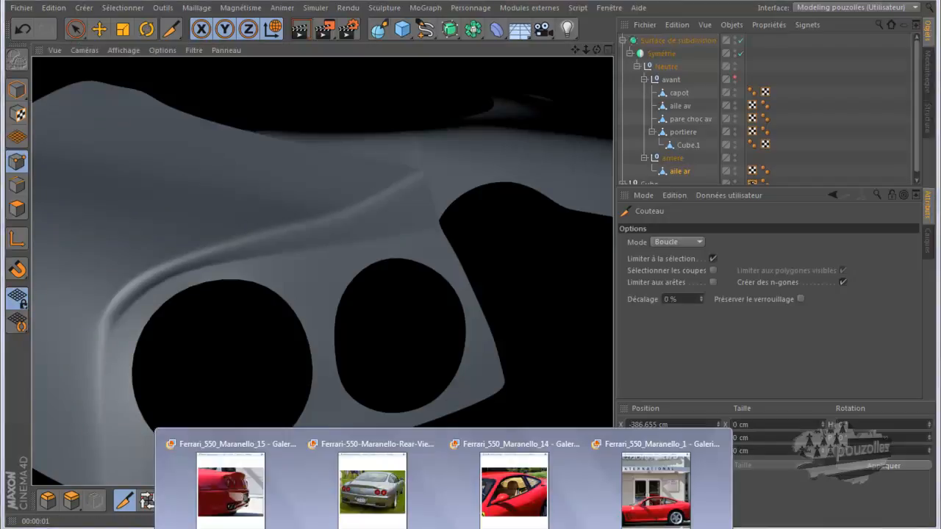
left_click(384, 505)
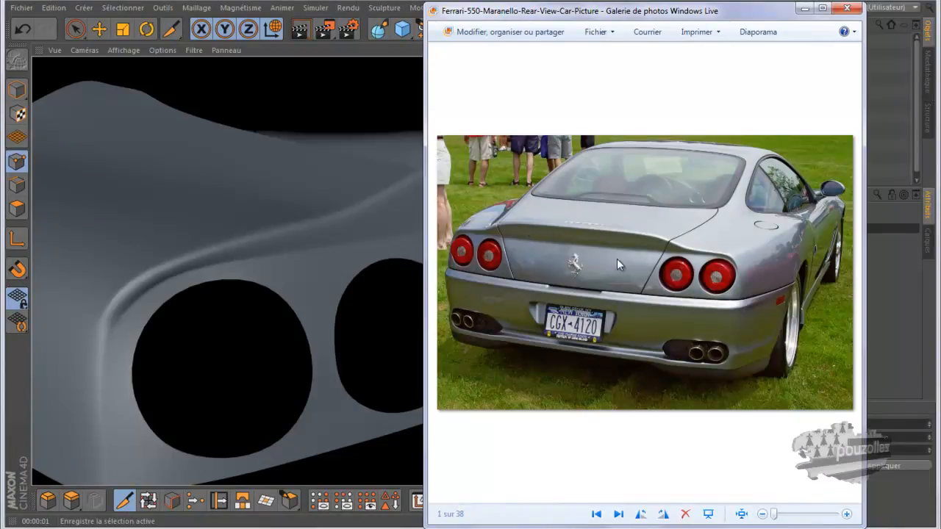
Step: Render the whole rear fender from a wider rear side angle and compare its corner with the Ferrari_550_Maranello_15 photo
mouse_move(446, 528)
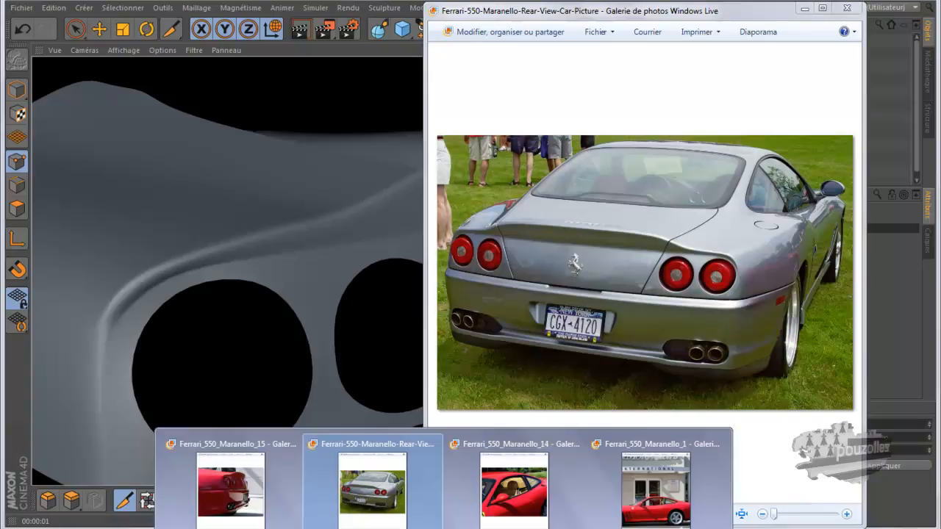
left_click(273, 476)
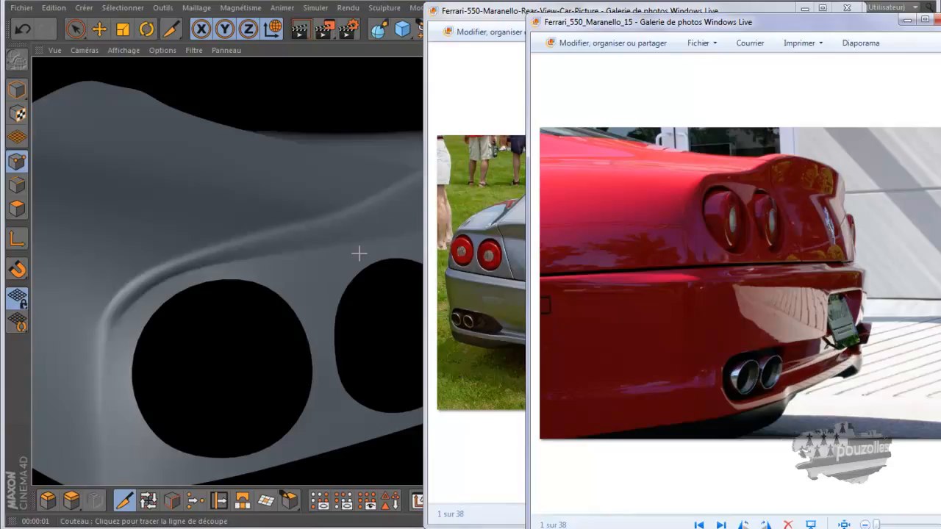
key("alt+Tab")
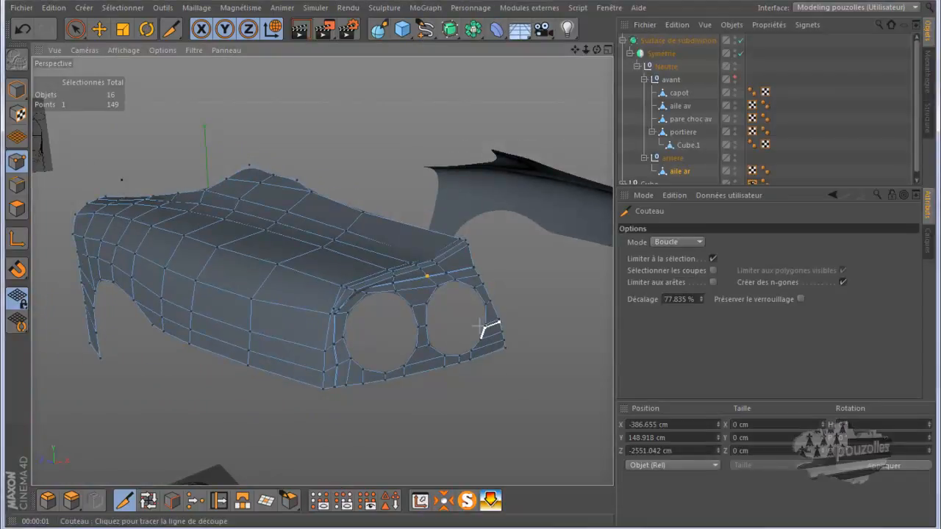
left_click_drag(455, 344, 455, 343, "alt")
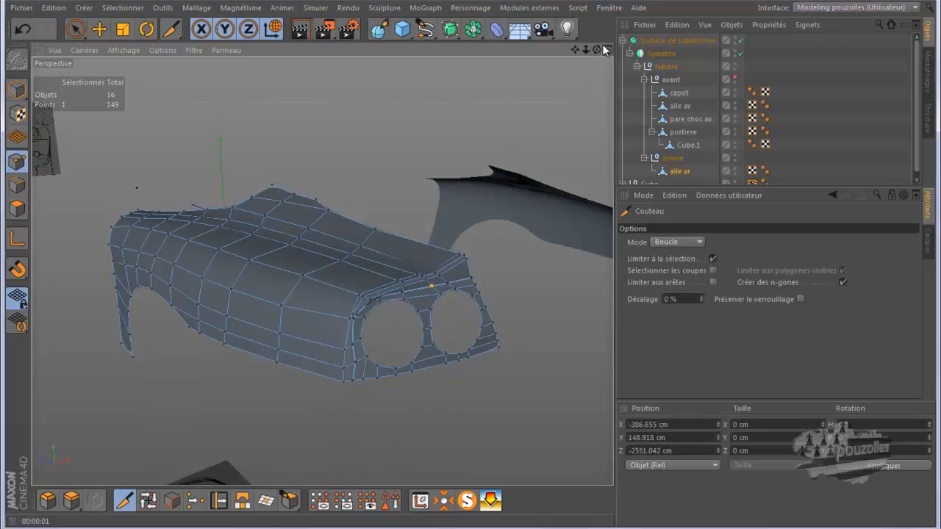
left_click_drag(471, 266, 472, 266, "alt")
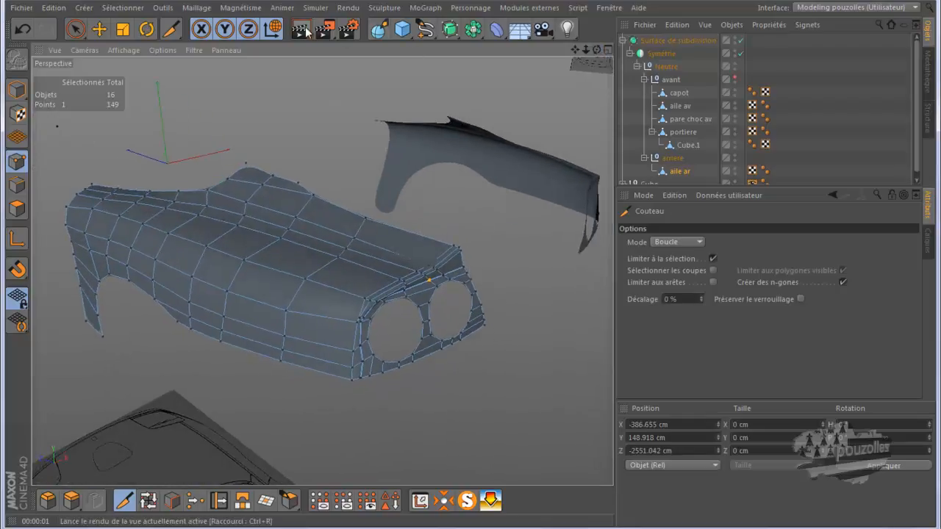
key("ctrl+r")
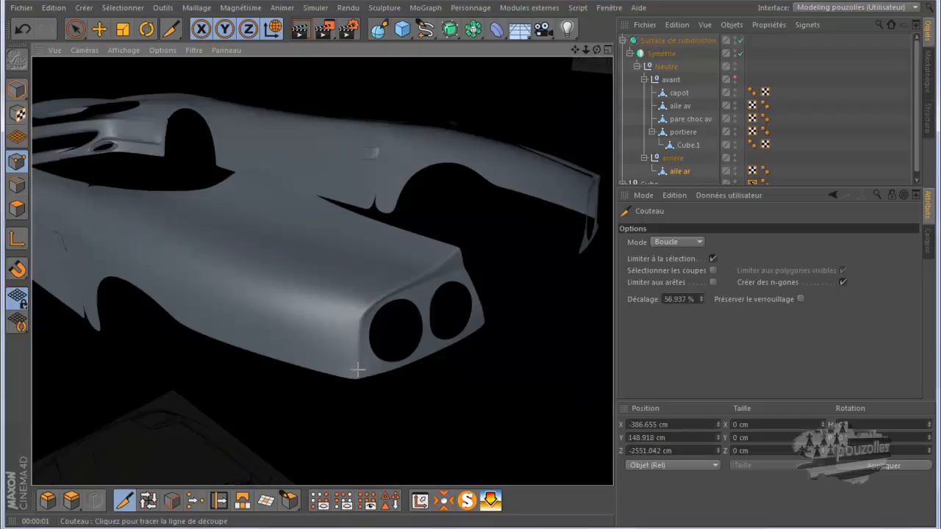
mouse_move(443, 528)
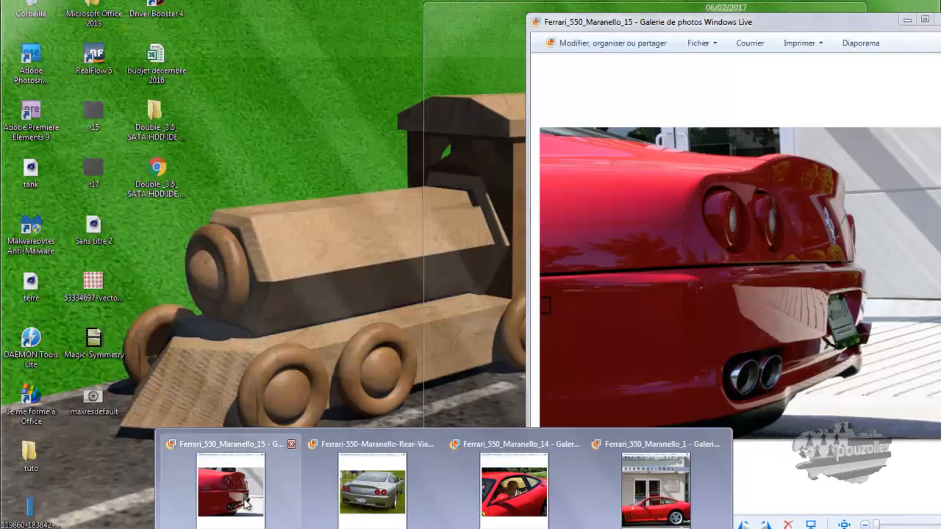
mouse_move(247, 504)
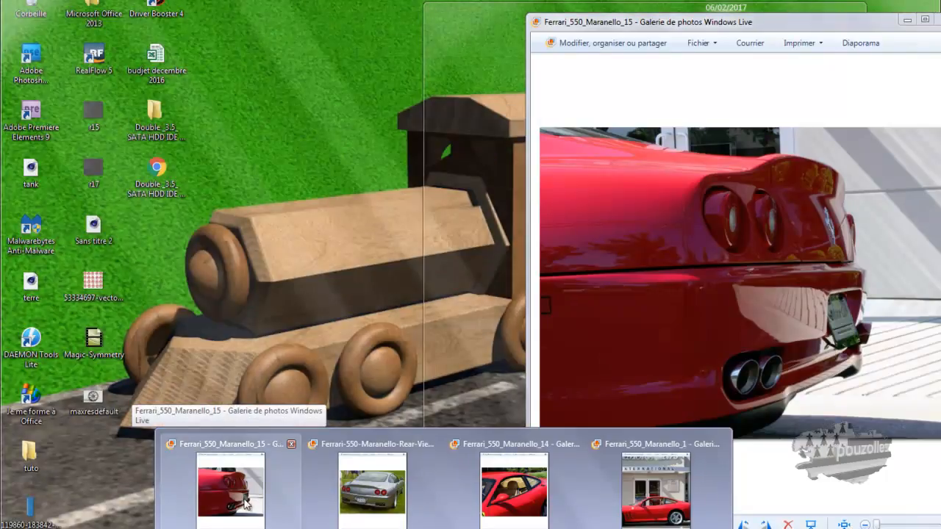
left_click(246, 504)
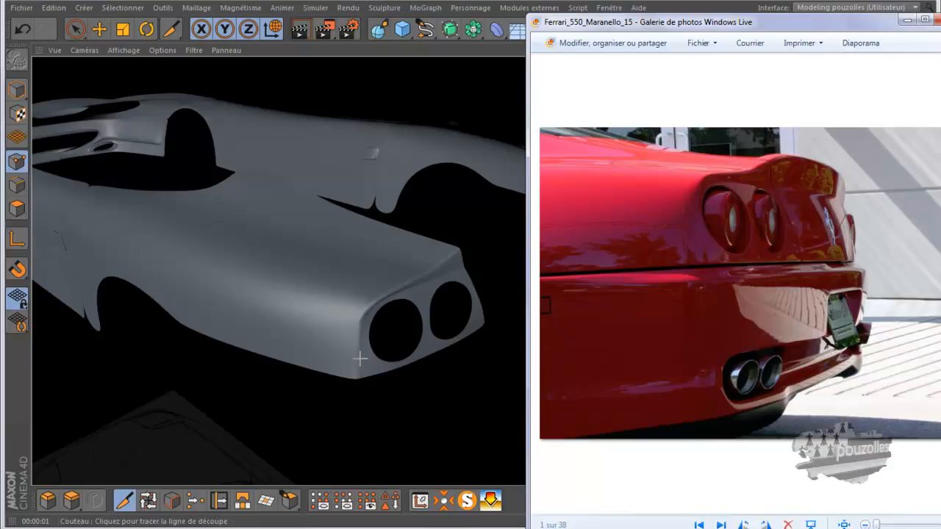
left_click(761, 9)
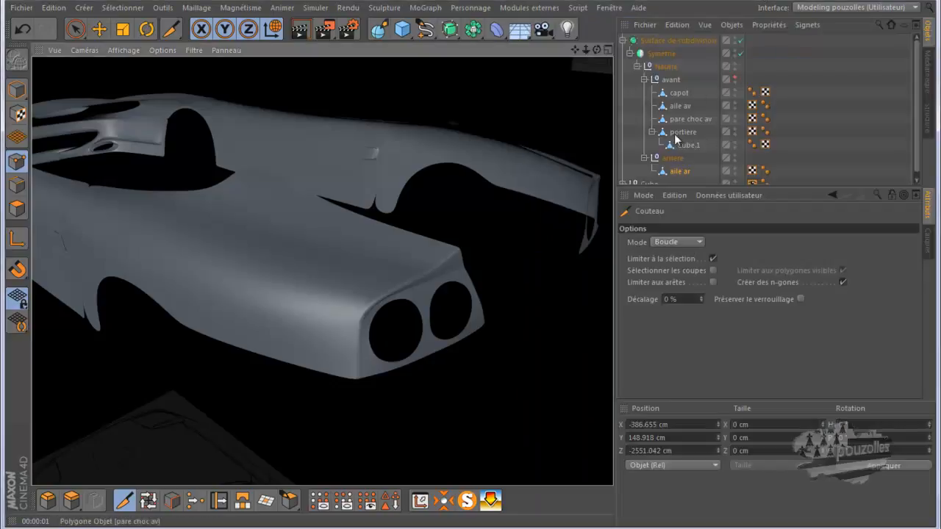
Step: On aile ar, select the two close points at the rear corner beside the outer light opening and move them about 1.5 cm rearward along Z
left_click(676, 171)
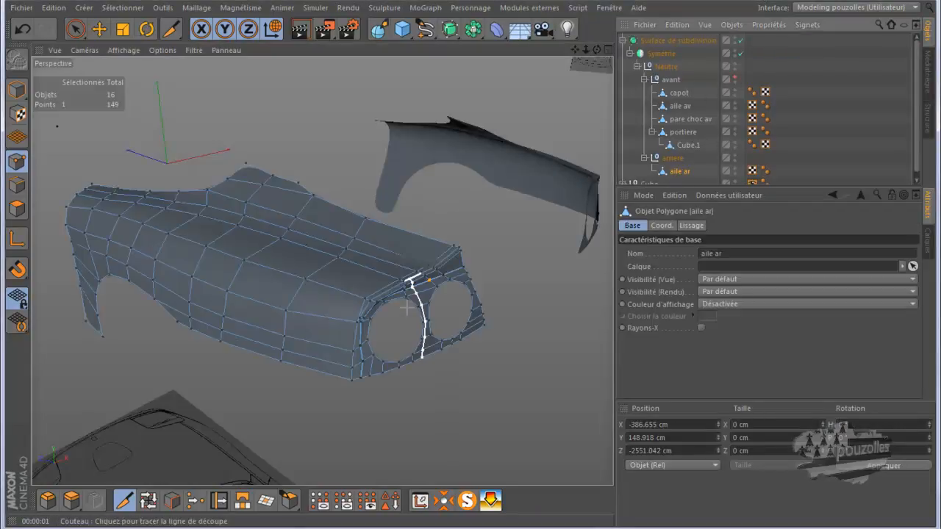
scroll(368, 344, "up", 10)
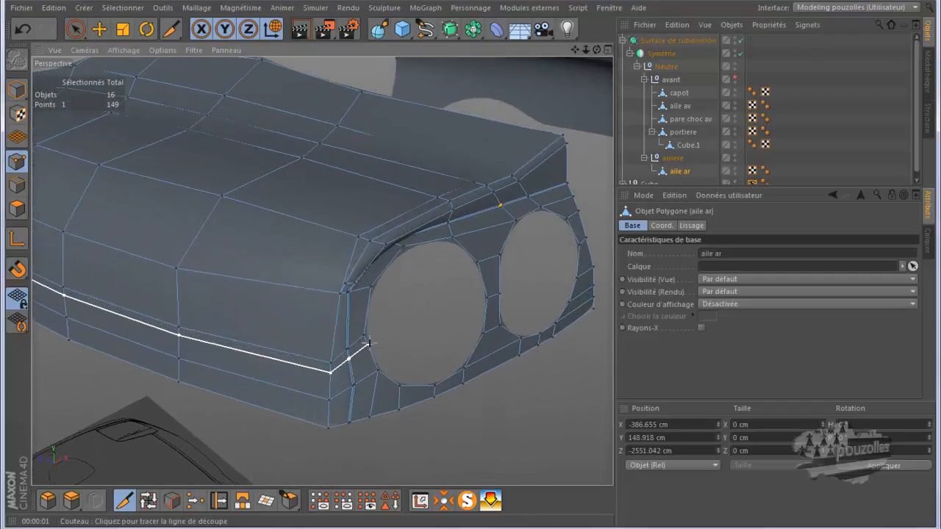
scroll(368, 343, "up", 2)
left_click_drag(597, 50, 470, 265)
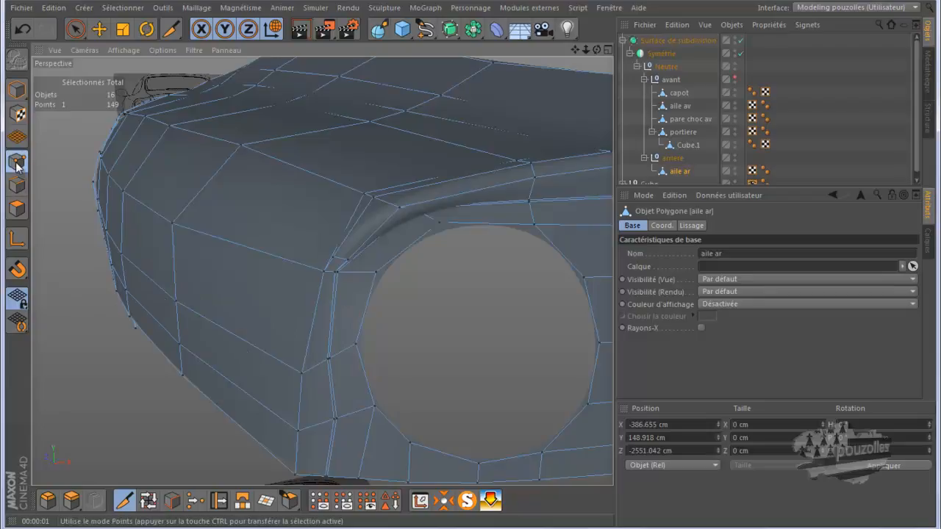
left_click(77, 29)
left_click_drag(596, 49, 470, 265)
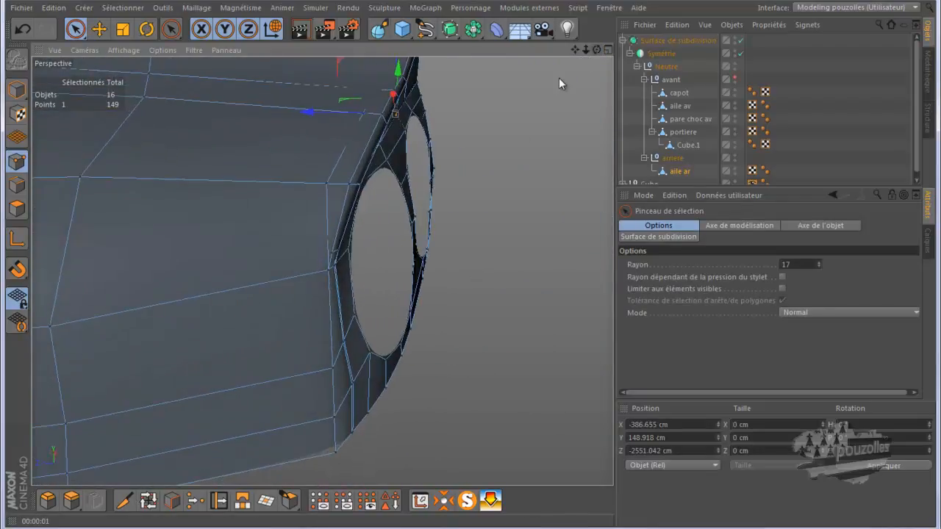
left_click(339, 269, "shift")
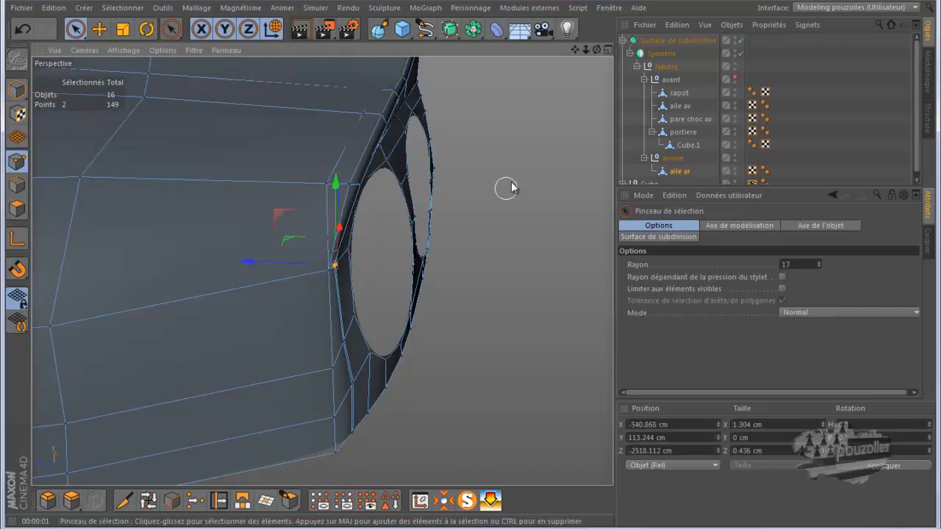
mouse_move(467, 270)
left_mouse_down("alt")
mouse_move(462, 263)
mouse_move(478, 265)
left_mouse_up("alt")
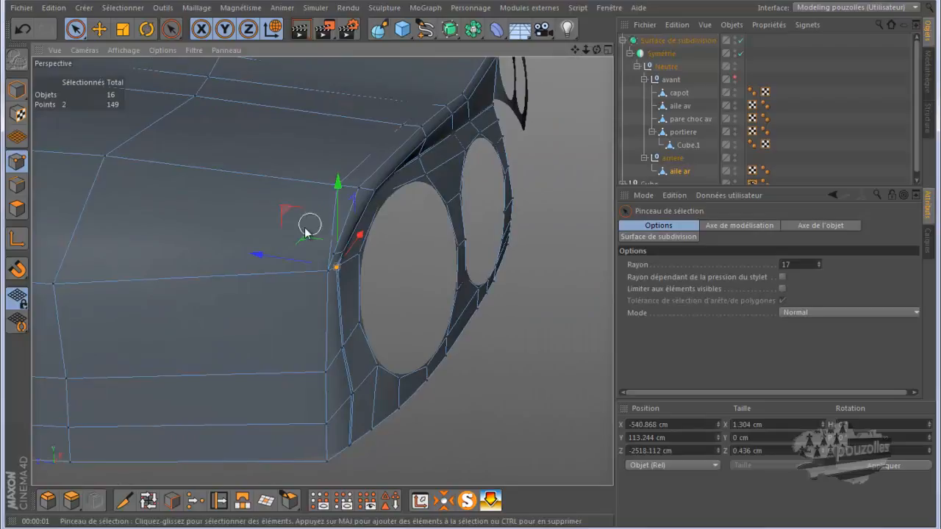
left_click_drag(262, 257, 272, 259)
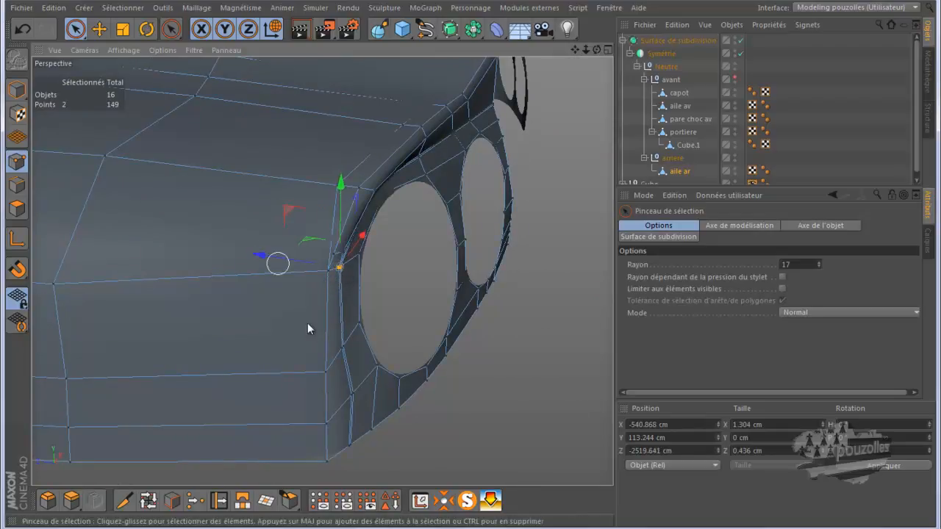
Step: Move the three point pairs below along the rear corner edge slightly rearward, the lowest pair to about -2531.6 cm in Z
left_click(339, 347)
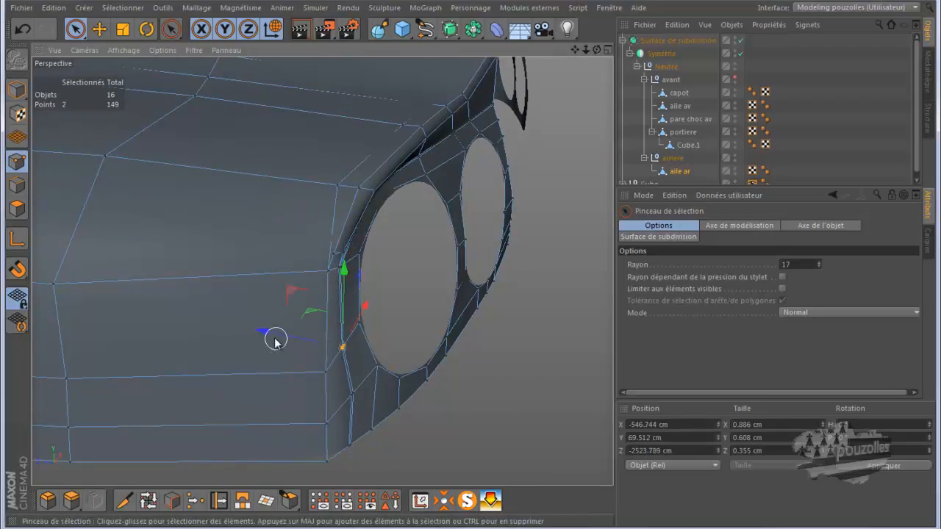
left_click_drag(273, 335, 280, 338)
left_click(340, 394)
left_click_drag(284, 377, 289, 379)
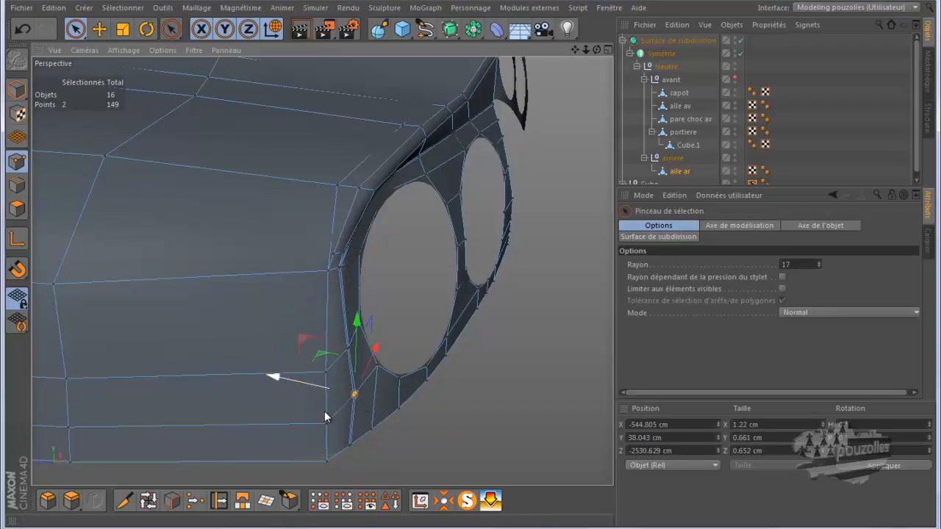
left_click(351, 447)
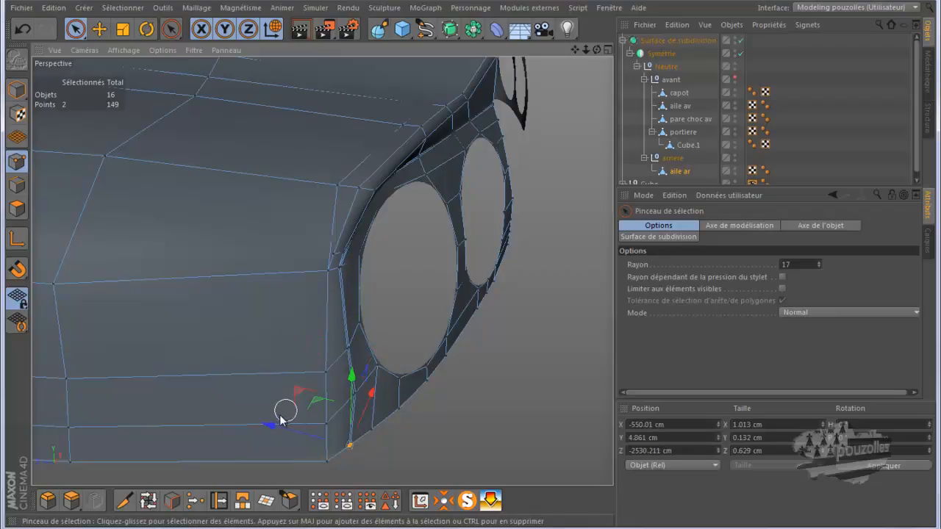
left_click_drag(276, 424, 273, 427)
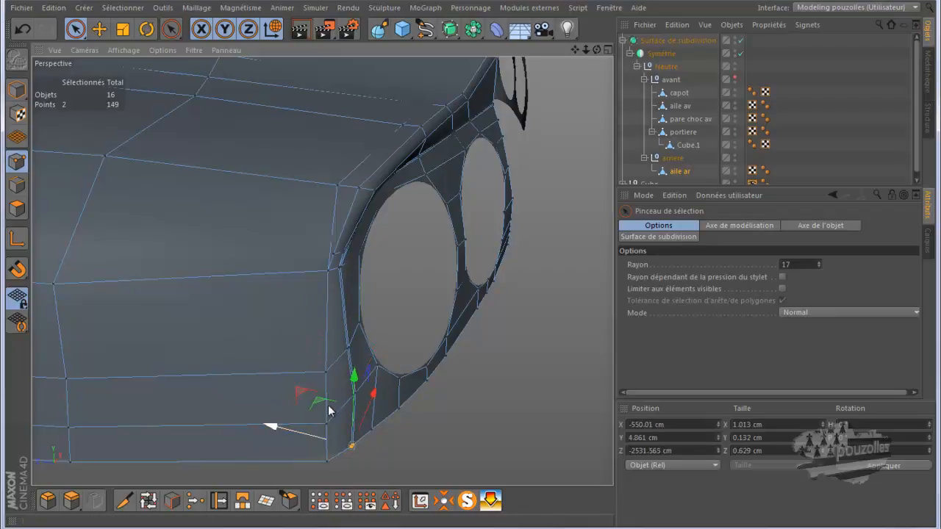
Step: Slide the corner's two upper inner-loop points toward the outer light opening, the second by 26.6%, and its neighbouring point slightly away
left_click_drag(596, 49, 414, 286)
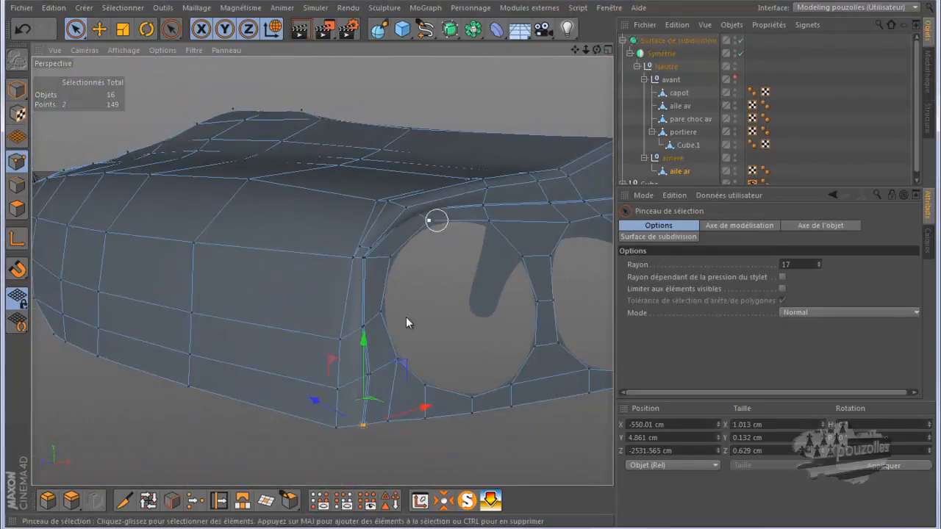
left_click(218, 502)
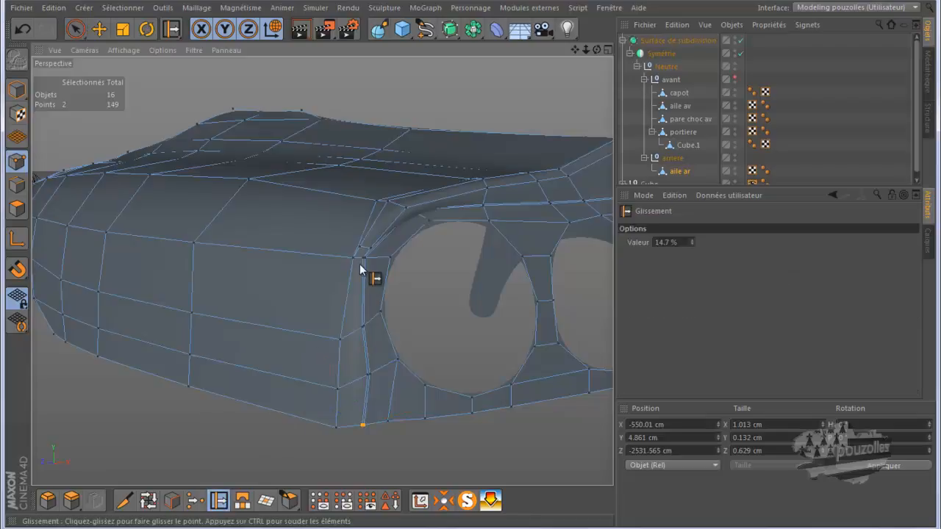
scroll(381, 274, "up", 5)
scroll(386, 274, "up", 2)
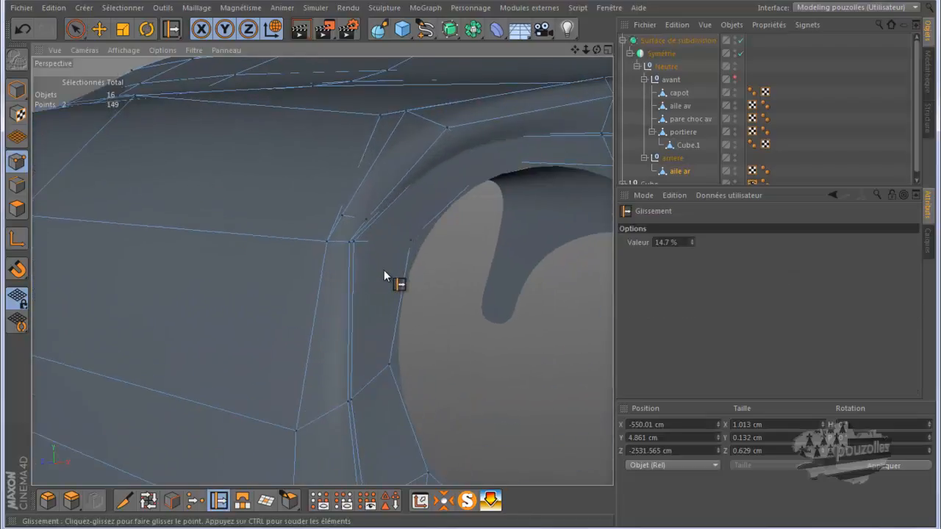
left_click_drag(367, 244, 375, 245)
left_click_drag(365, 394, 365, 394)
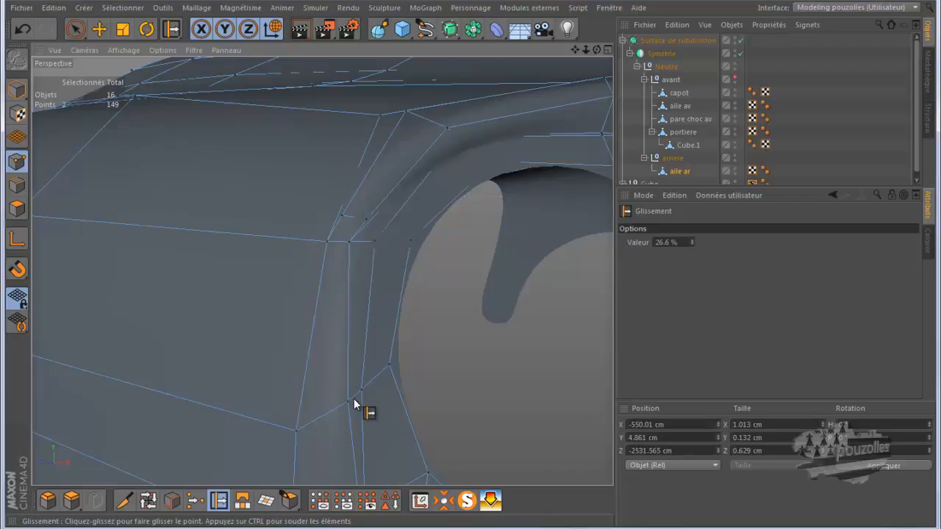
left_click_drag(332, 408, 332, 408)
Step: Slide the corner loops' lower points apart, using 28.5% toward the light and 4.9% for the last bottom point, and render the view
right_click_drag(379, 248, 377, 199, "alt")
left_click_drag(363, 419, 363, 421, "alt")
right_click_drag(363, 421, 362, 397, "alt")
mouse_move(370, 371)
left_mouse_down()
mouse_move(355, 365)
mouse_move(397, 361)
left_mouse_up()
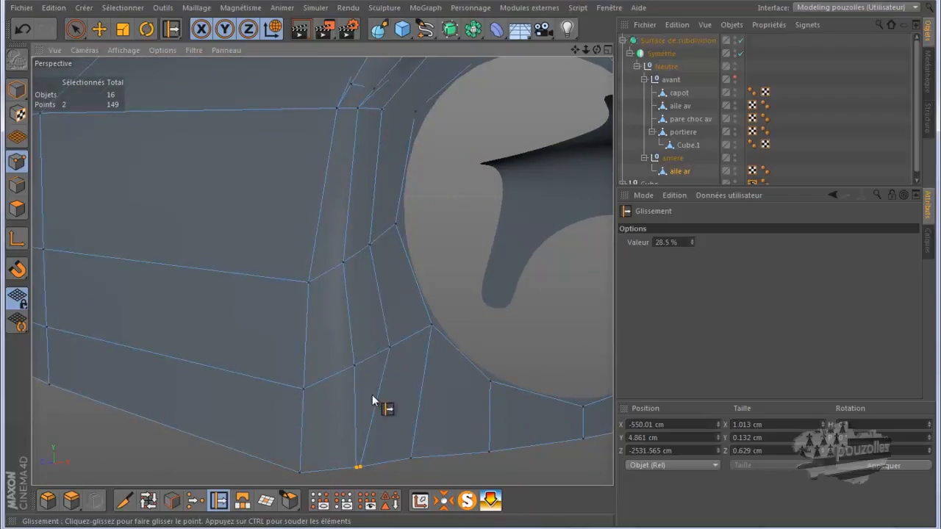
mouse_move(359, 469)
left_mouse_down()
mouse_move(386, 470)
mouse_move(359, 461)
left_mouse_up()
left_click_drag(396, 406, 405, 105, "alt")
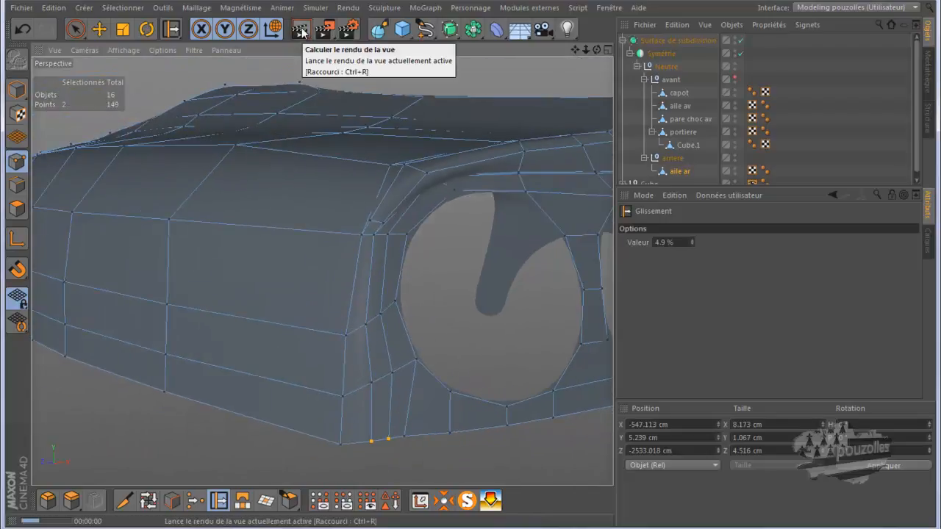
left_click(301, 32)
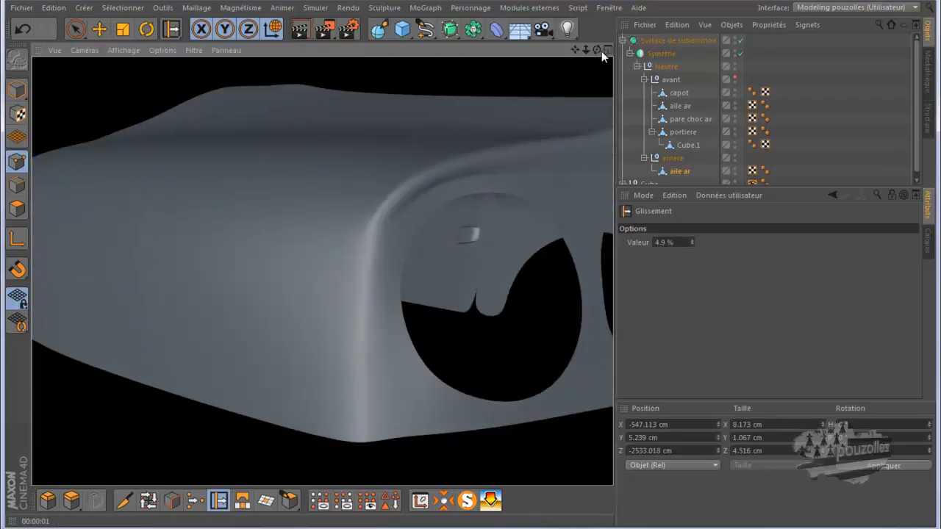
Step: Slide the lower points of the fender's outer corner edge forward along the side, the last by 3.9%, and render the result
left_click_drag(595, 50, 470, 269)
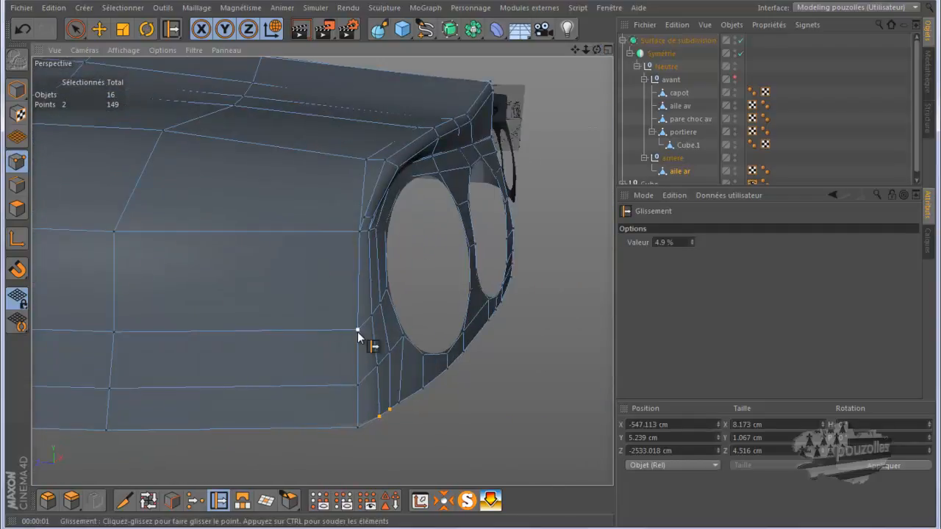
left_click_drag(354, 331, 350, 336)
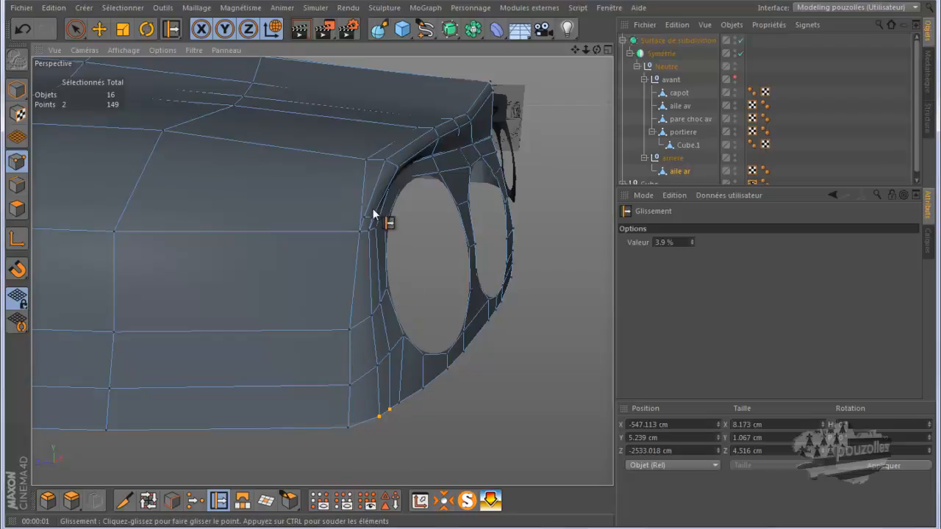
left_click(301, 29)
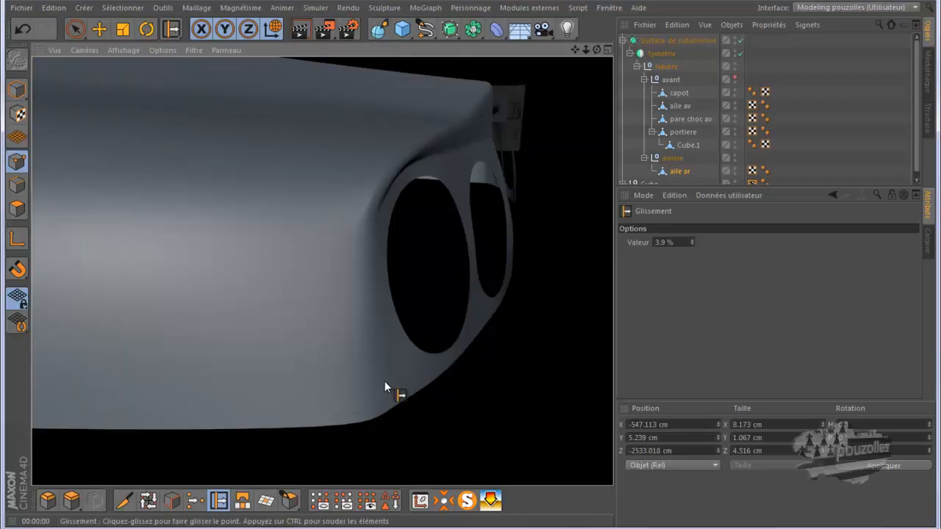
Step: Compare the fender's rear corner in side view with the Ferrari 550 Maranello reference photos of the rear end
left_click_drag(333, 316, 471, 379, "alt")
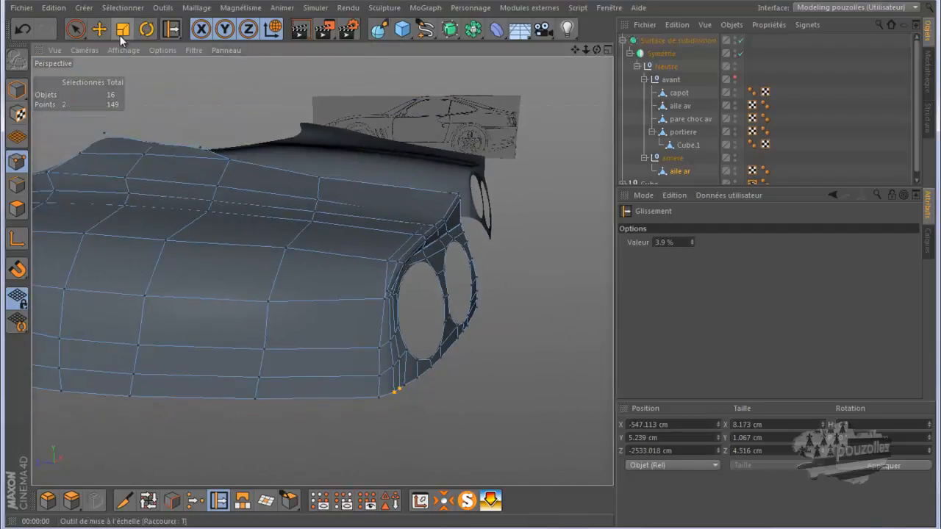
left_click(100, 30)
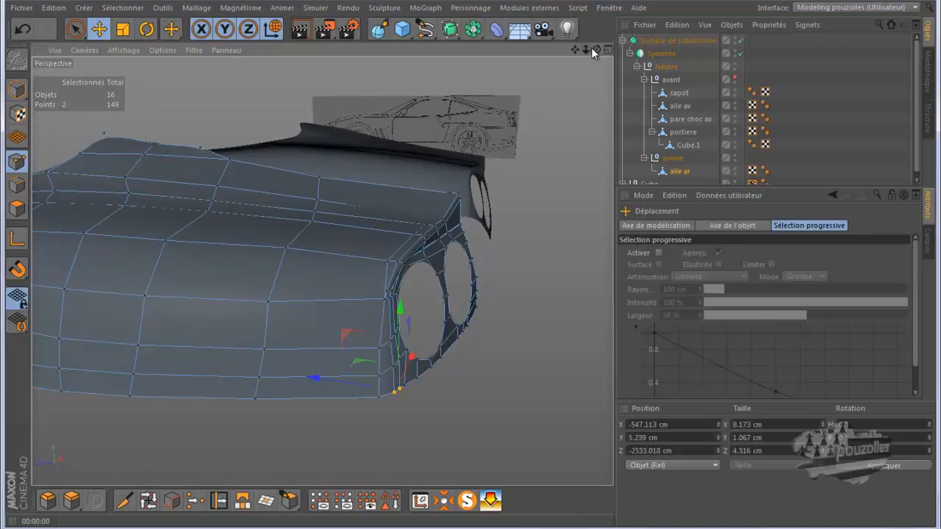
mouse_move(596, 49)
left_mouse_down()
mouse_move(469, 266)
mouse_move(458, 269)
mouse_move(467, 257)
mouse_move(482, 271)
mouse_move(471, 265)
left_mouse_up()
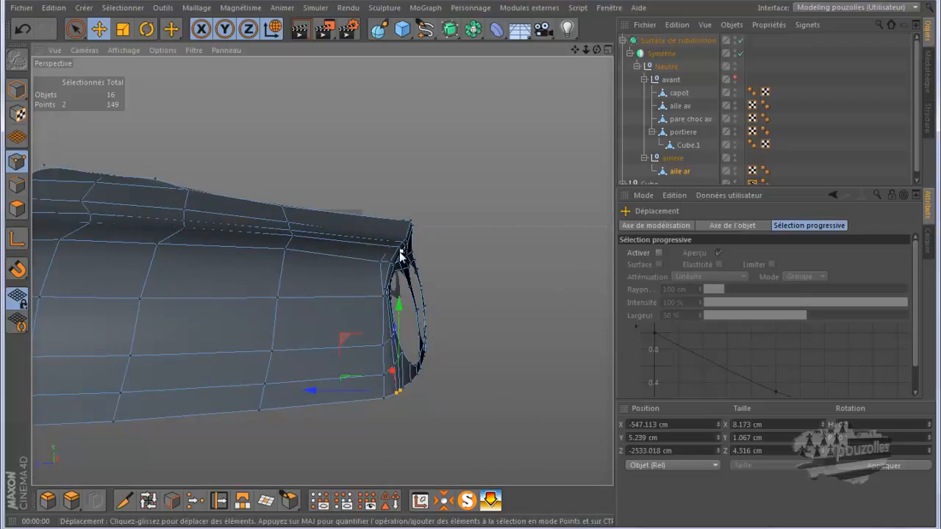
left_click(443, 528)
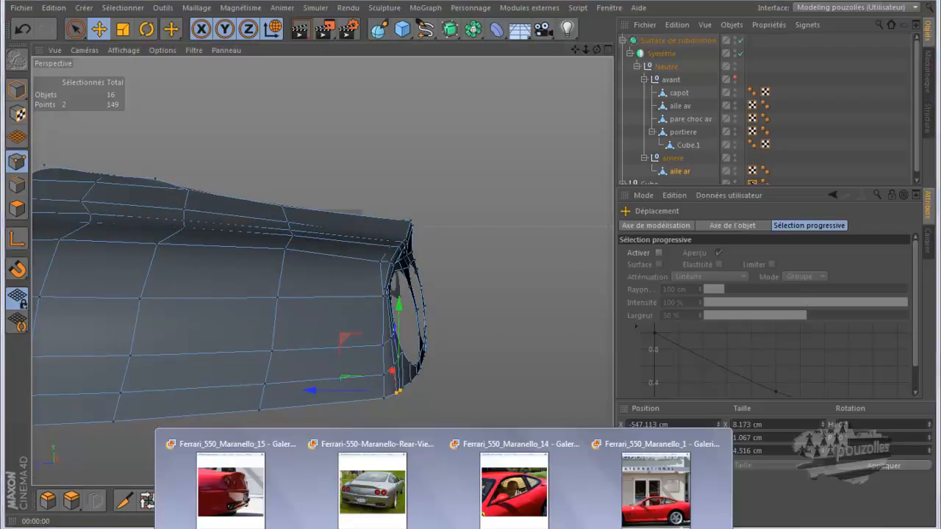
left_click(252, 474)
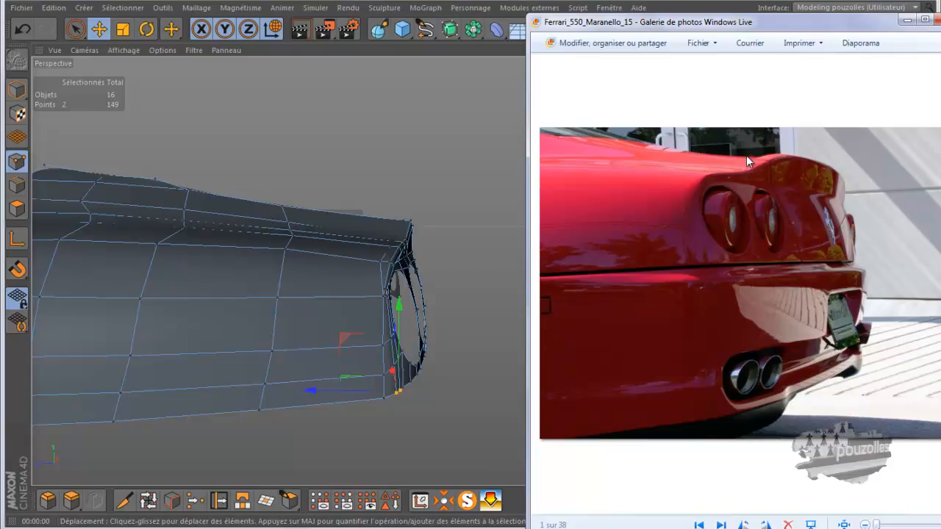
left_click(444, 527)
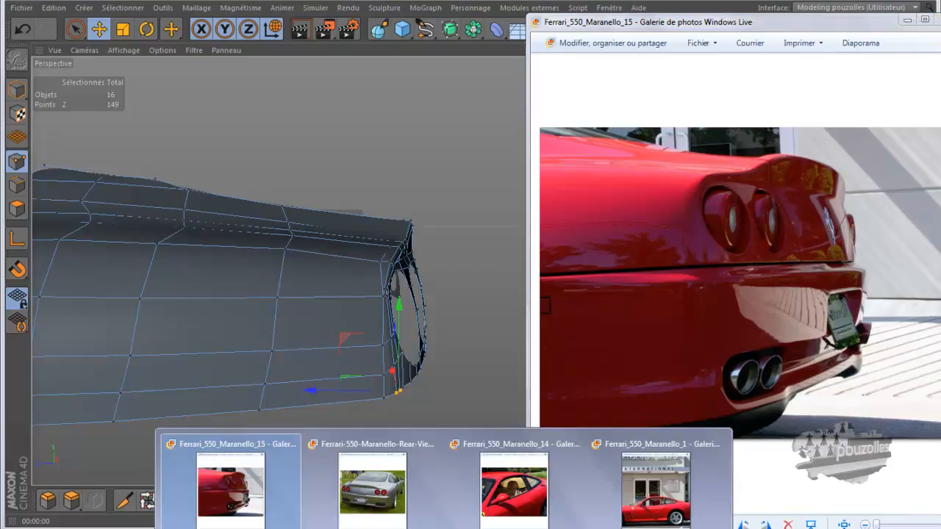
left_click(406, 503)
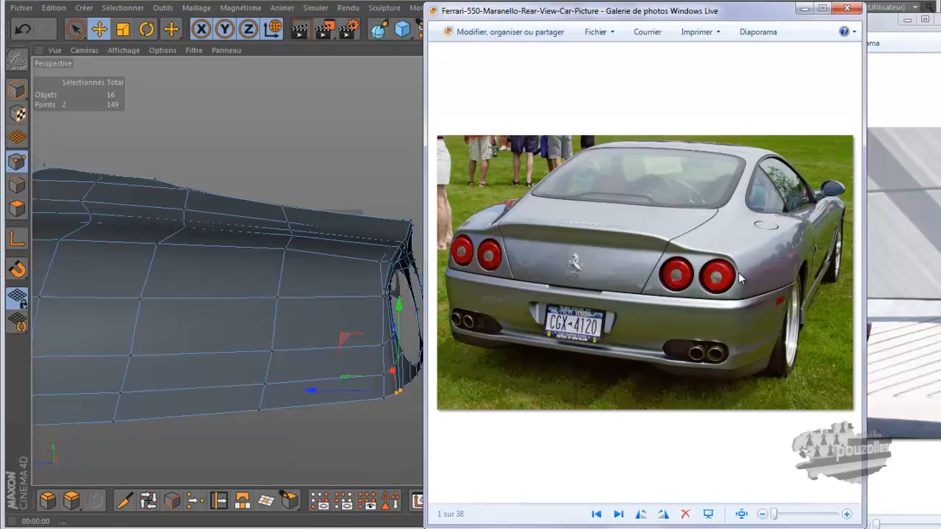
left_click(413, 3)
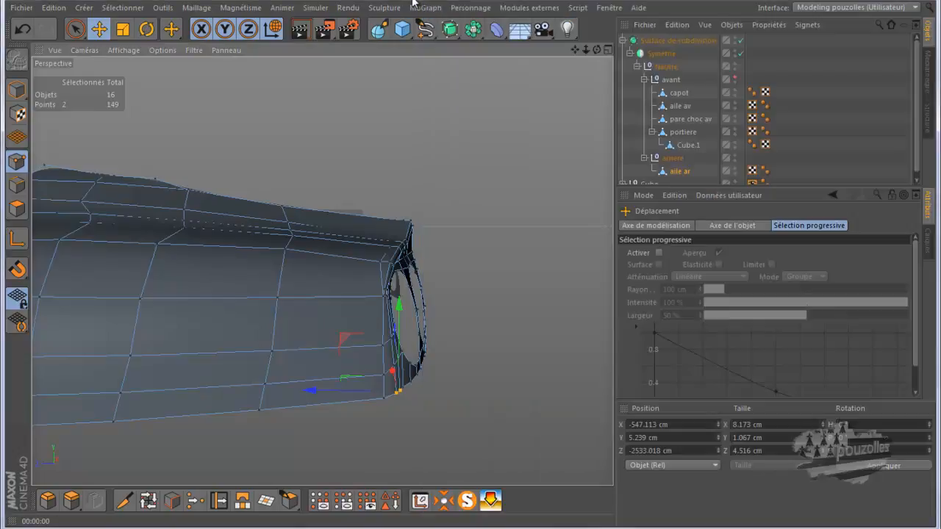
Step: Slide the first two points of the corner edge beside the outer light toward each other, the second by 52.2%, and render the view
left_click_drag(597, 50, 470, 265)
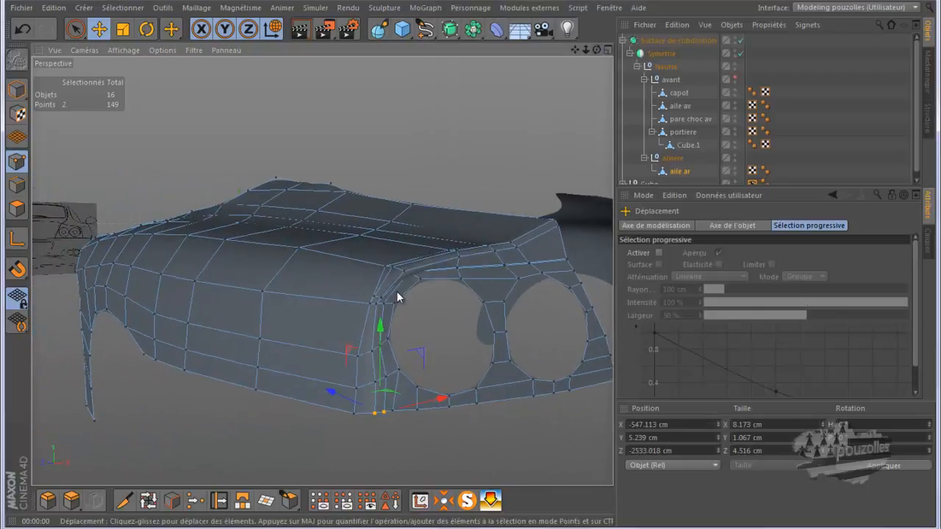
scroll(386, 302, "up", 6)
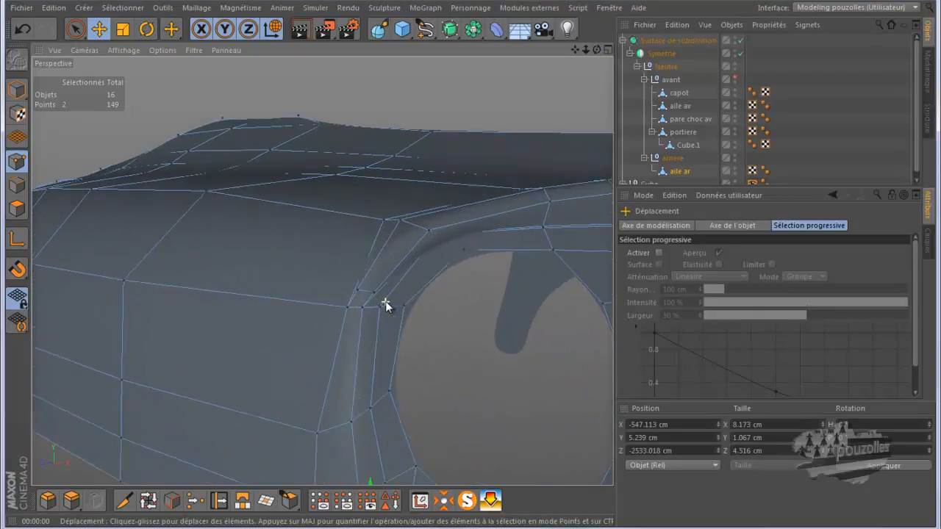
scroll(386, 307, "up", 2)
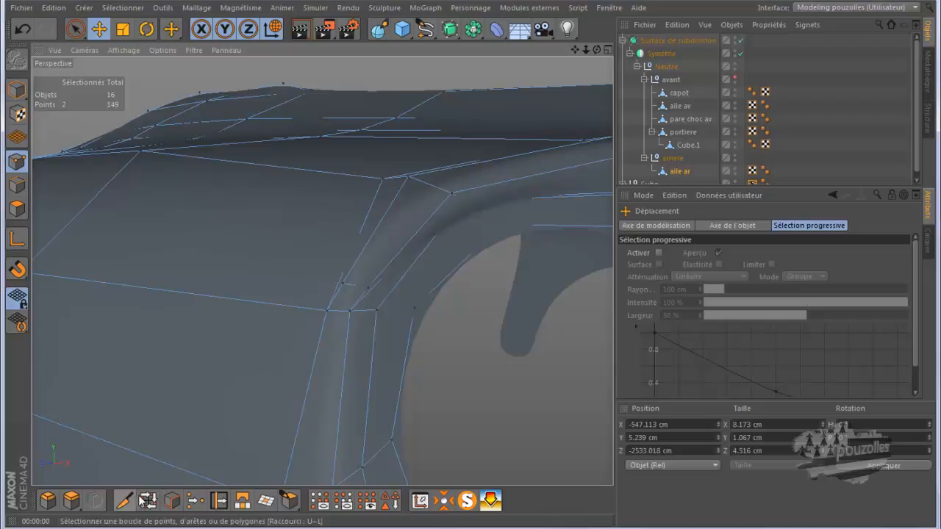
left_click(218, 501)
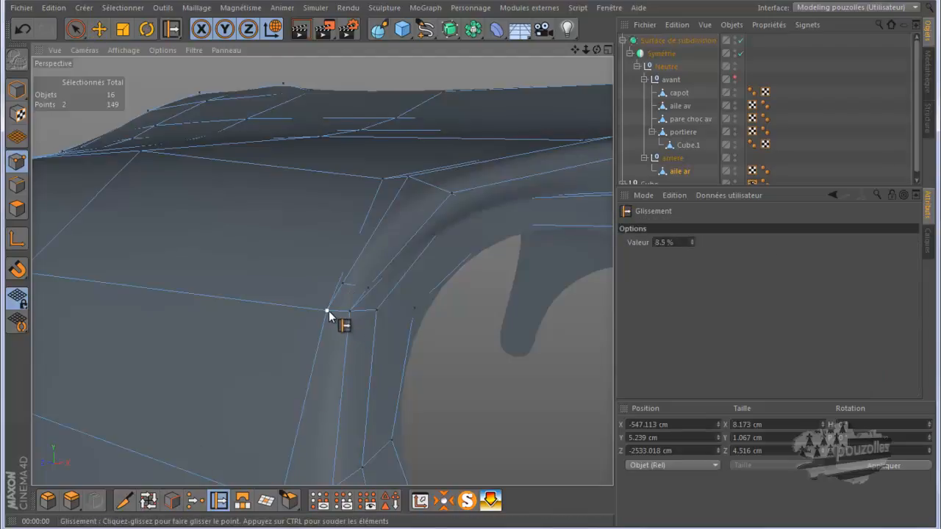
mouse_move(334, 310)
left_mouse_down()
mouse_move(355, 311)
mouse_move(345, 313)
left_mouse_up()
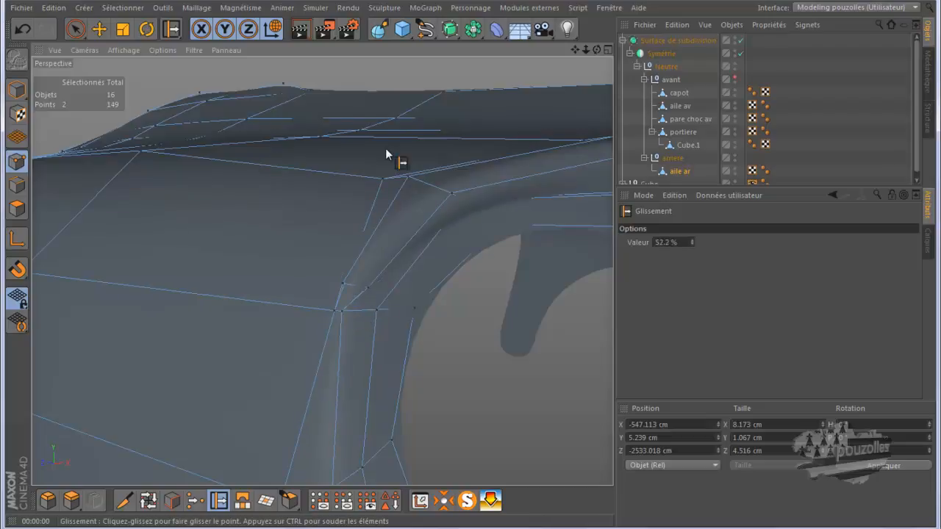
left_click(300, 34)
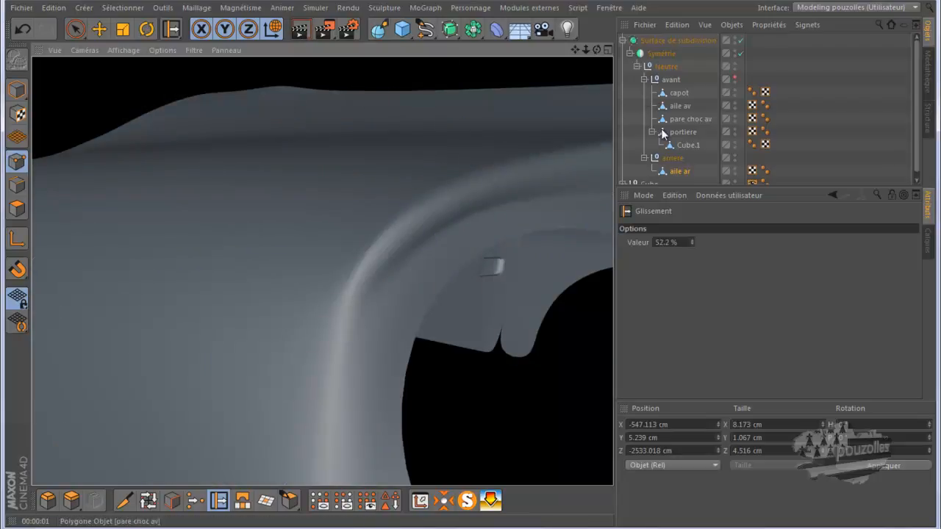
left_click(685, 171)
left_click(684, 171)
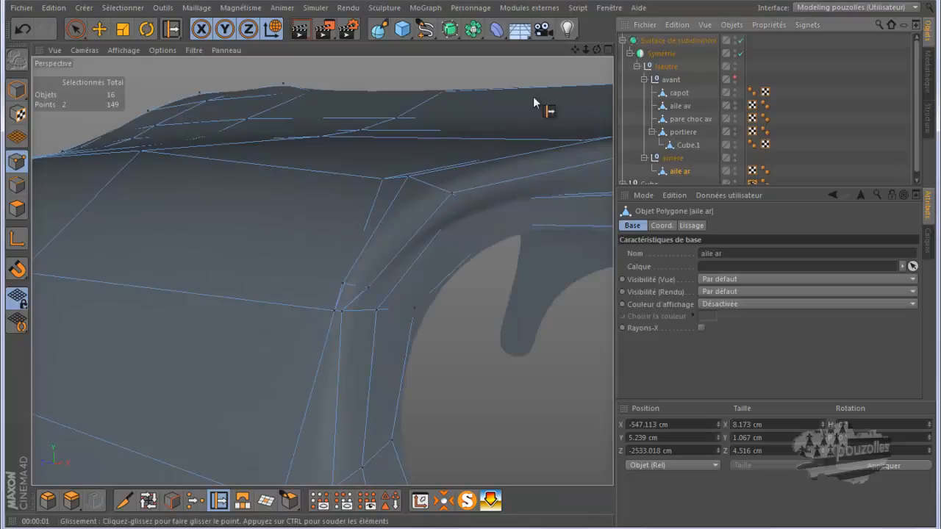
Step: Slide the two points just above the corner joint closer together, and slide the joint's inner point toward the outer corner edge
left_click_drag(593, 49, 471, 267)
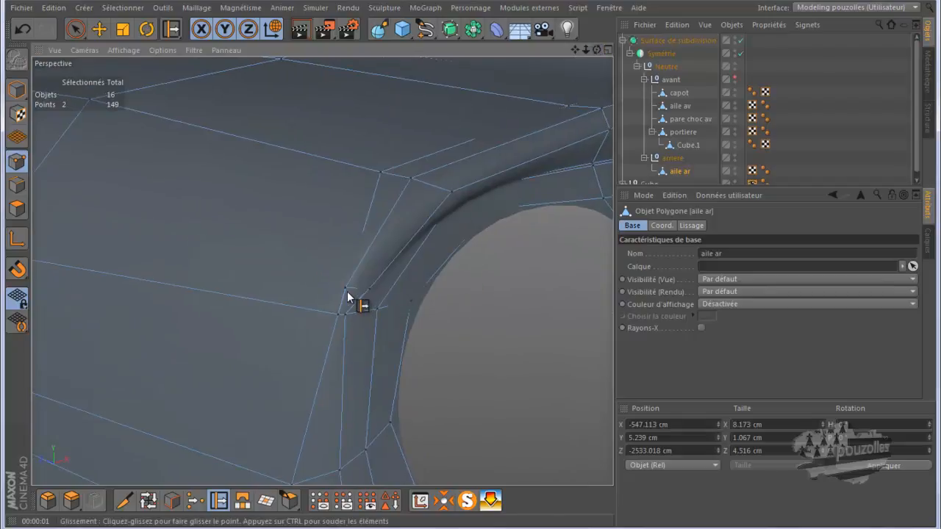
mouse_move(354, 291)
left_mouse_down()
mouse_move(361, 297)
mouse_move(361, 289)
left_mouse_up()
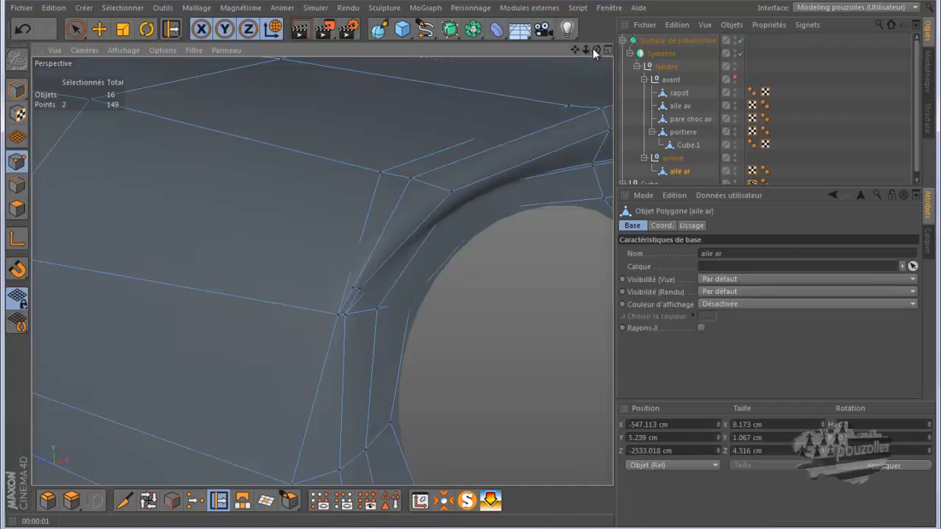
left_click_drag(596, 52, 470, 266)
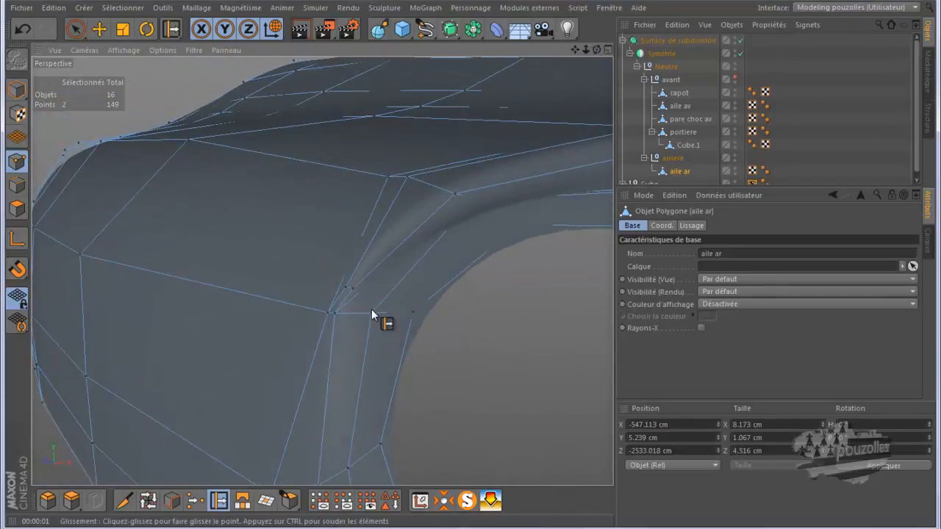
left_click_drag(367, 312, 344, 312)
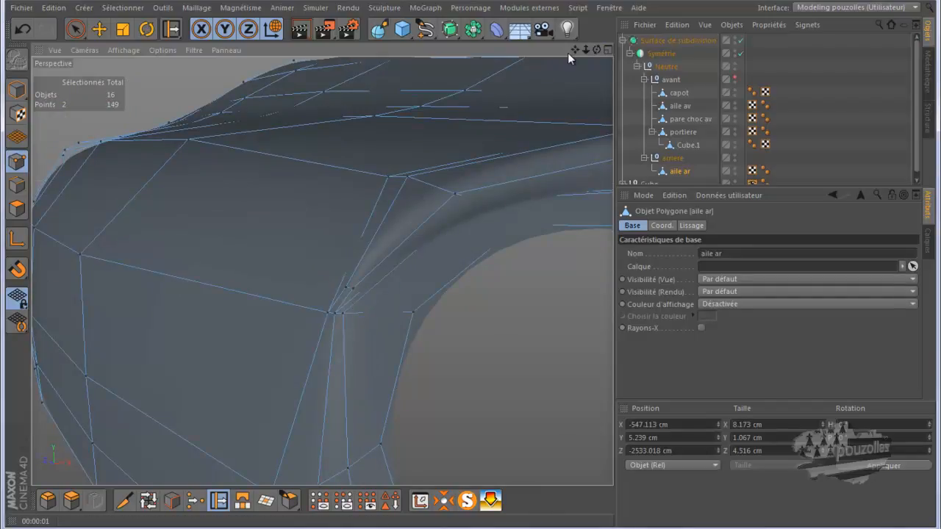
left_click_drag(594, 49, 470, 265)
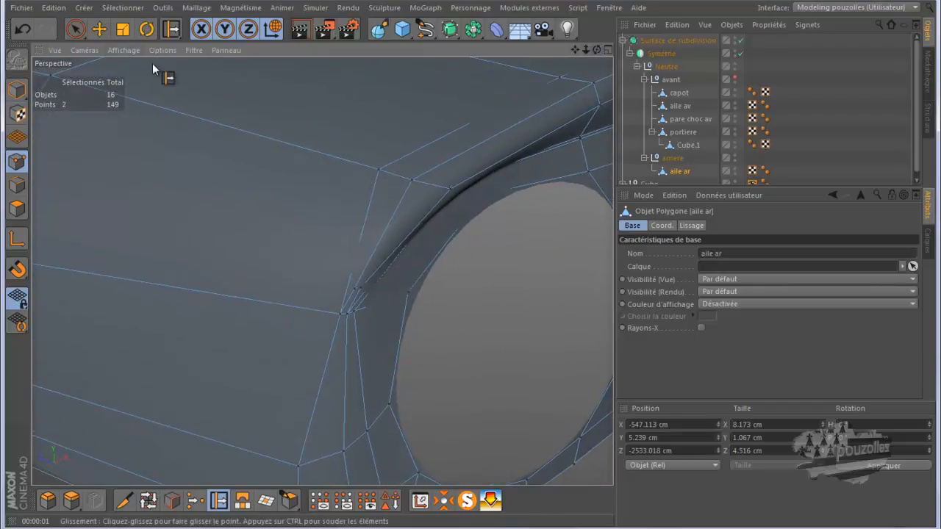
Step: Move the joint's inner point slightly forward to about -2517.6 cm in Z and its middle point to about -543.7 cm in X
left_click(105, 30)
left_click(355, 313)
left_click_drag(321, 299, 319, 296)
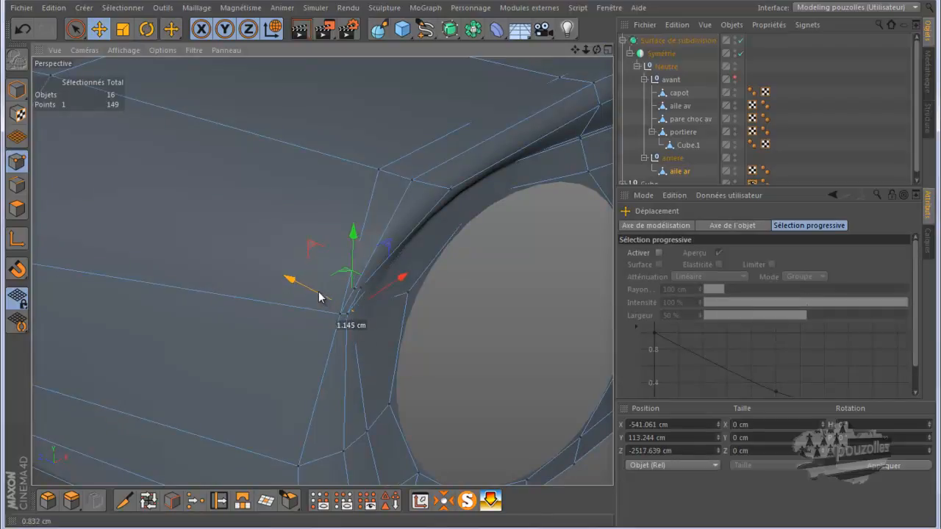
left_click_drag(597, 50, 474, 265)
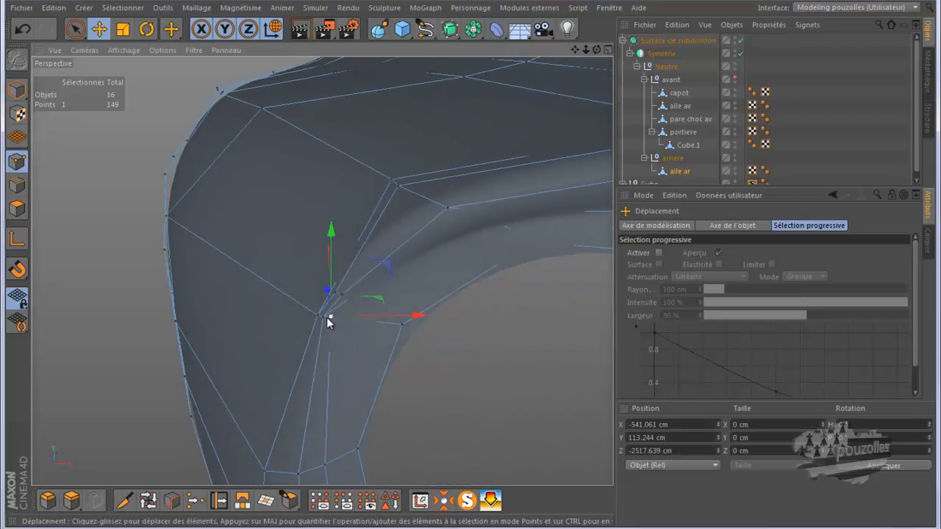
left_click_drag(323, 318, 350, 316)
left_click_drag(597, 50, 442, 264)
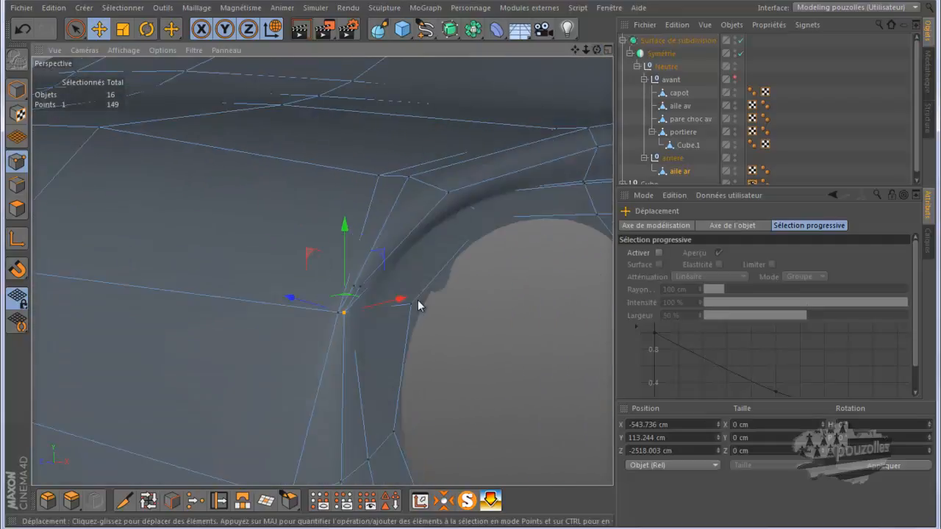
Step: Try to slide the two points above the corner joint down toward it by 67.6% with the subdivision surface disabled, and undo both slides
scroll(334, 364, "up", 4)
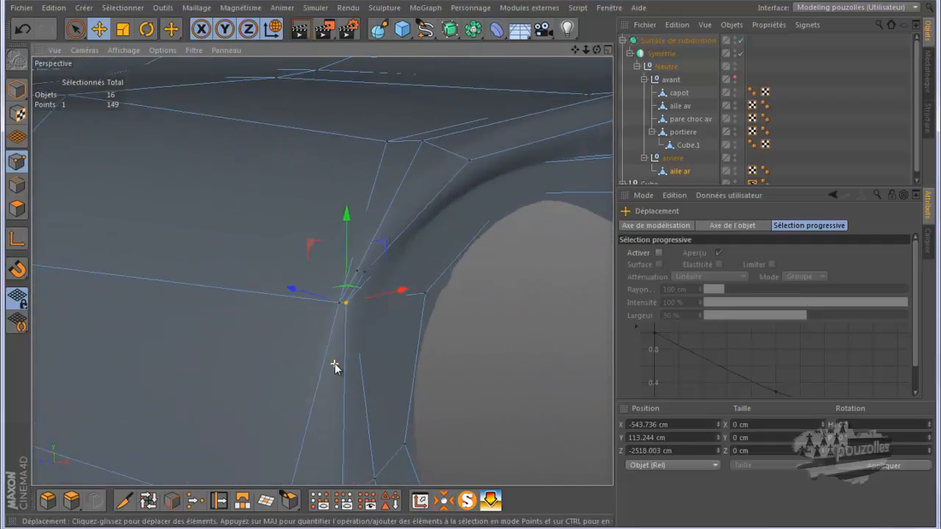
left_click(741, 40)
scroll(372, 291, "up", 3)
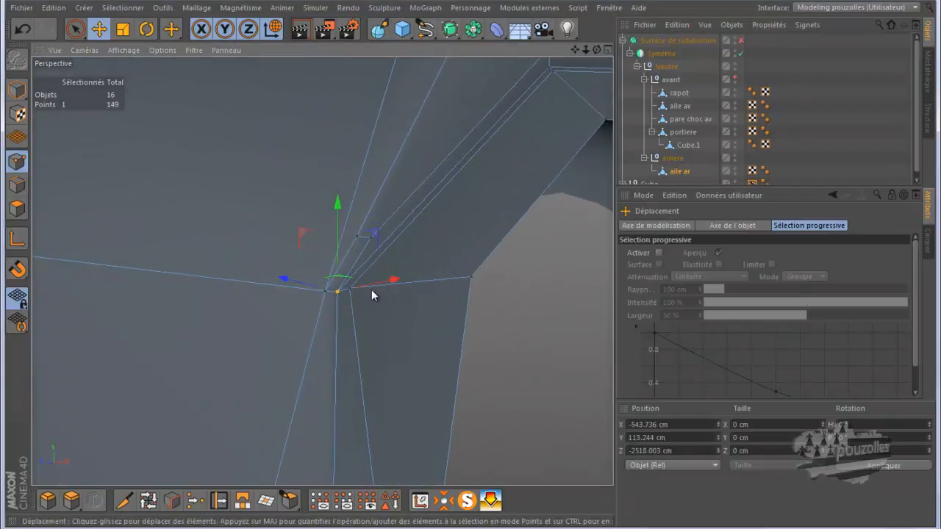
mouse_move(471, 266)
left_mouse_down()
mouse_move(481, 266)
mouse_move(471, 266)
left_mouse_up()
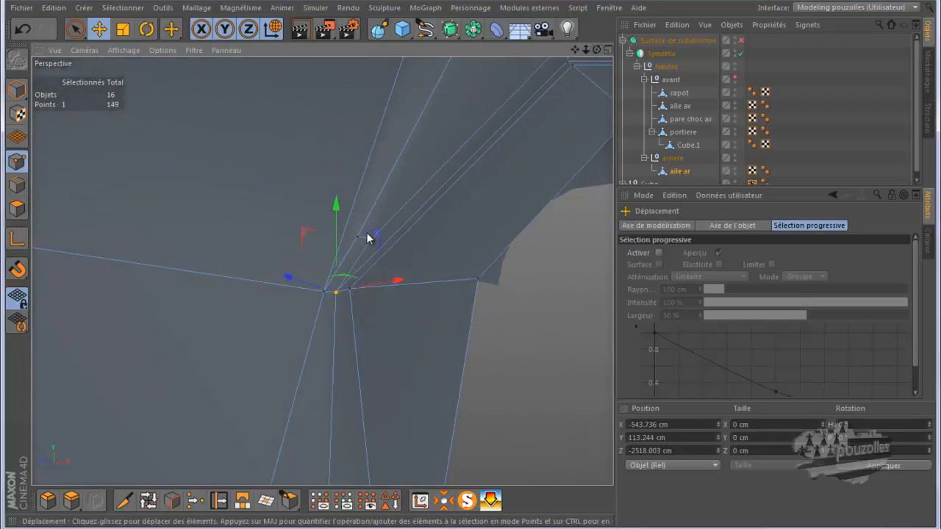
left_click(218, 500)
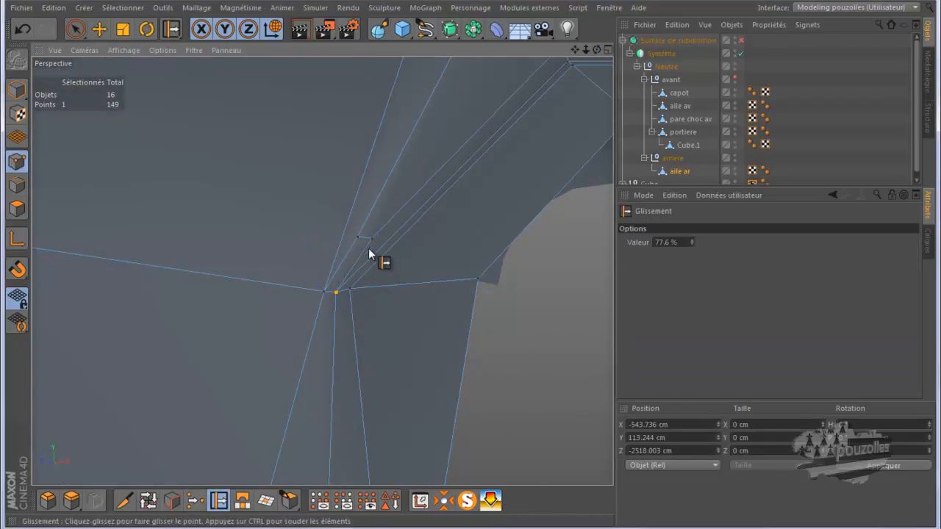
left_click_drag(359, 238, 345, 279)
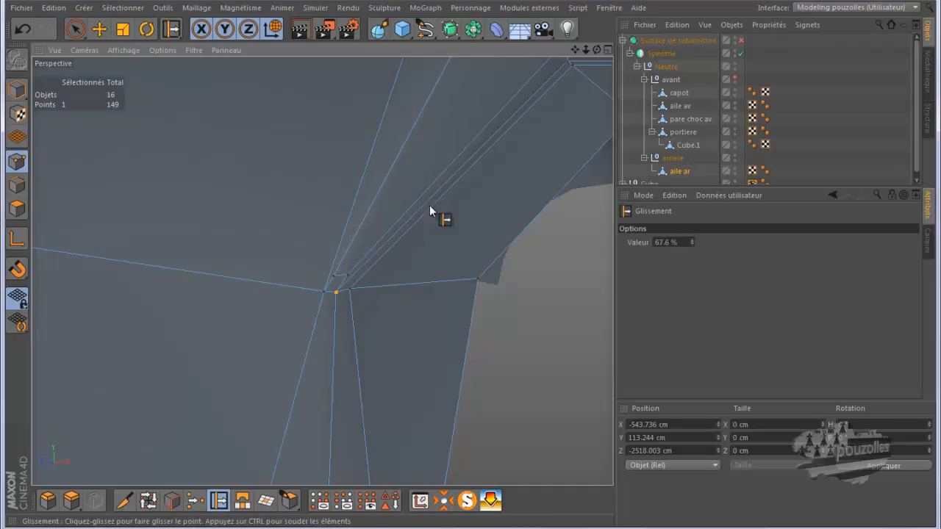
mouse_move(471, 266)
left_mouse_down("alt")
mouse_move(447, 263)
mouse_move(458, 284)
mouse_move(475, 259)
mouse_move(474, 269)
mouse_move(516, 235)
mouse_move(466, 269)
left_mouse_up("alt")
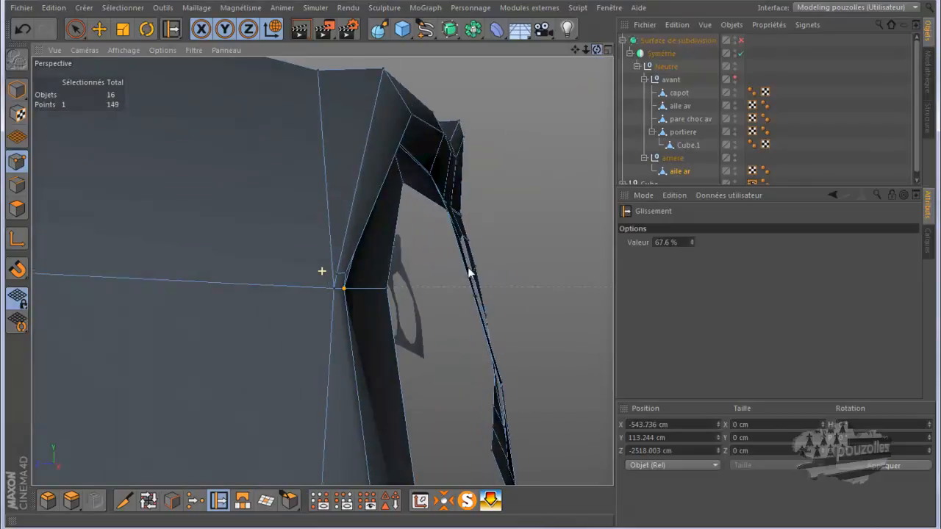
left_click(24, 31)
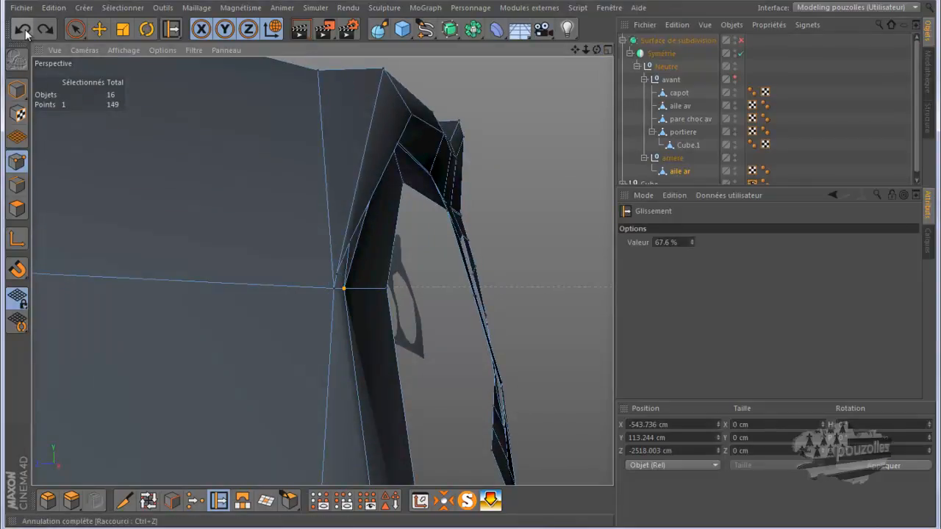
left_click(24, 31)
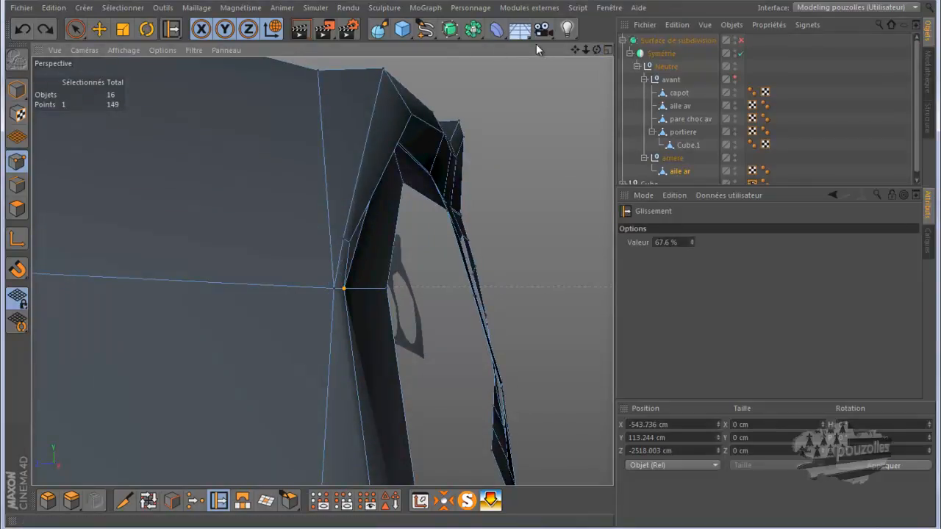
left_click_drag(596, 51, 470, 266)
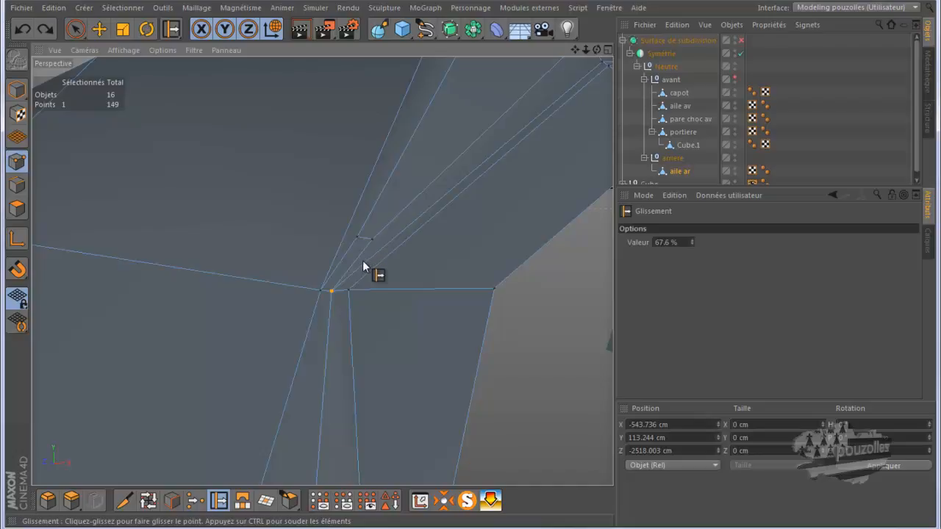
Step: Enable the subdivision surface and render the whole rear fender
scroll(363, 267, "down", 5)
scroll(329, 294, "down", 8)
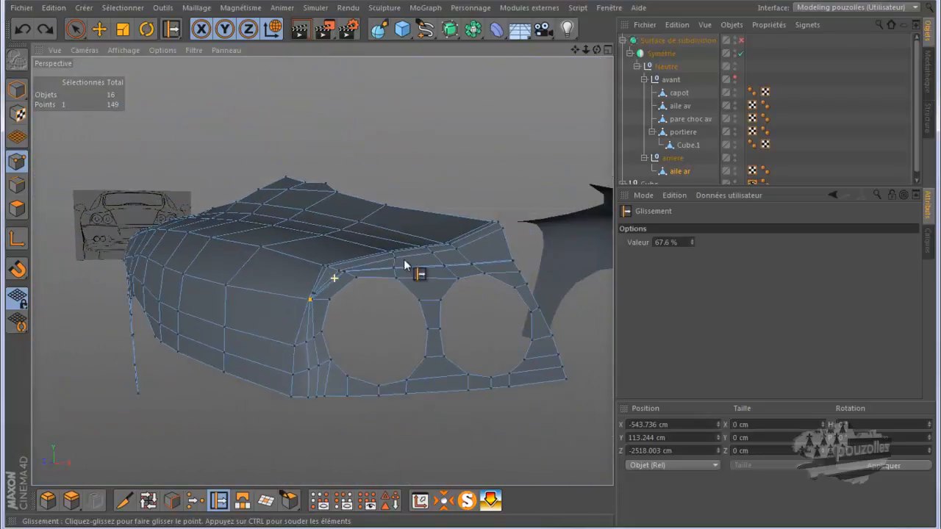
left_click(741, 41)
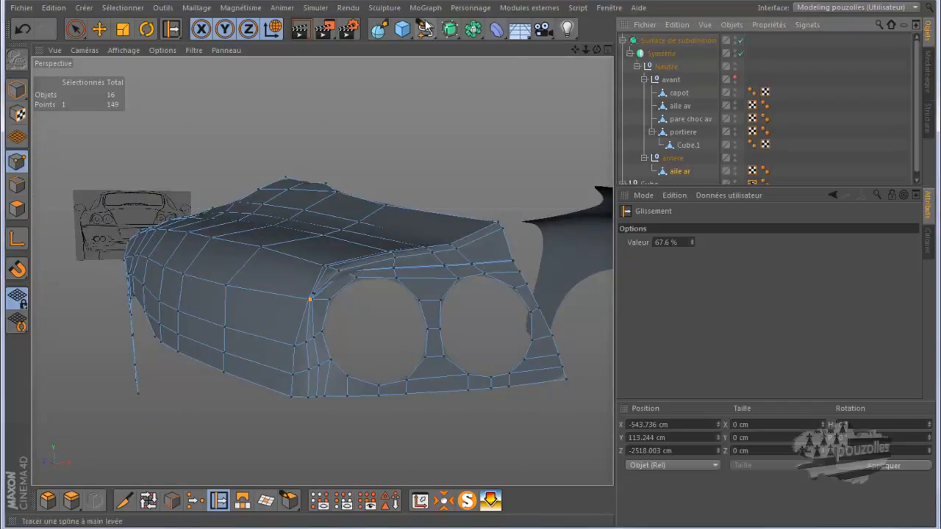
left_click(299, 32)
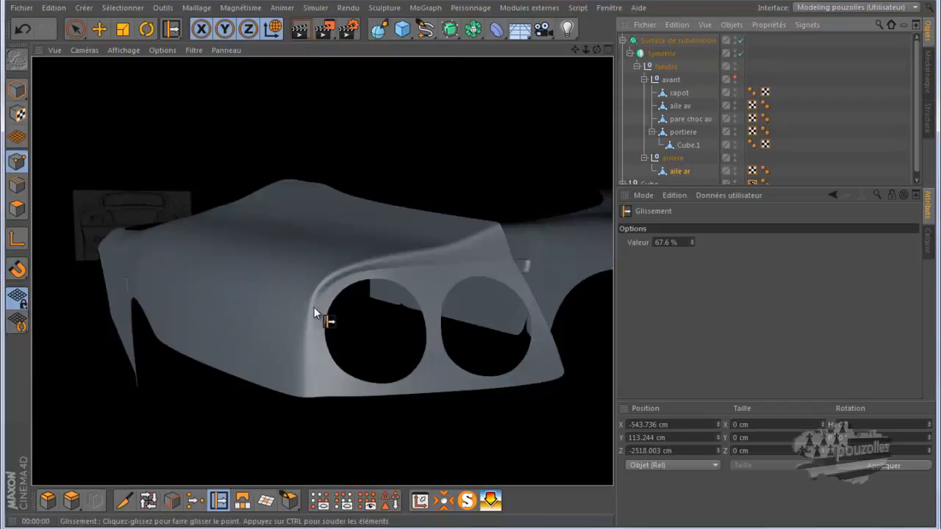
Step: Render the rear fender from slightly farther back and compare it with the Ferrari 550 Maranello rear-view photo
right_click_drag(490, 251, 406, 276, "alt")
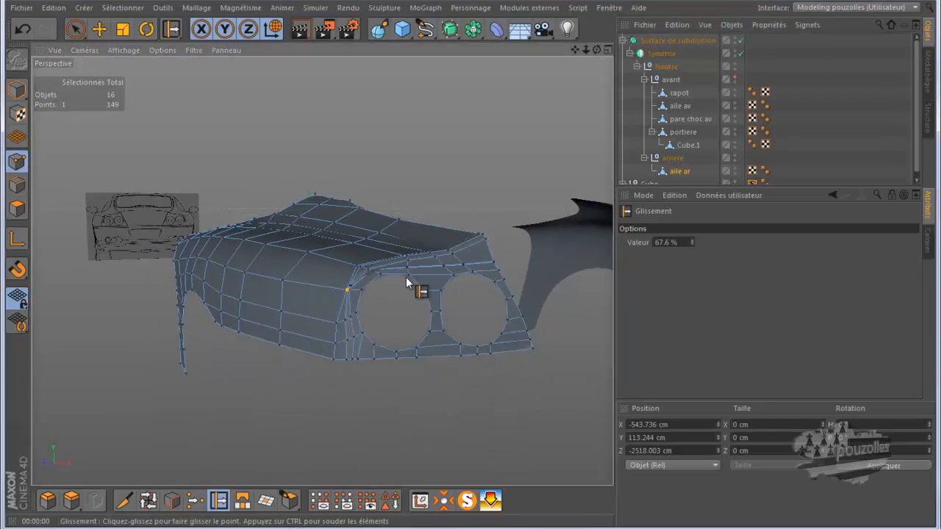
left_click(300, 30)
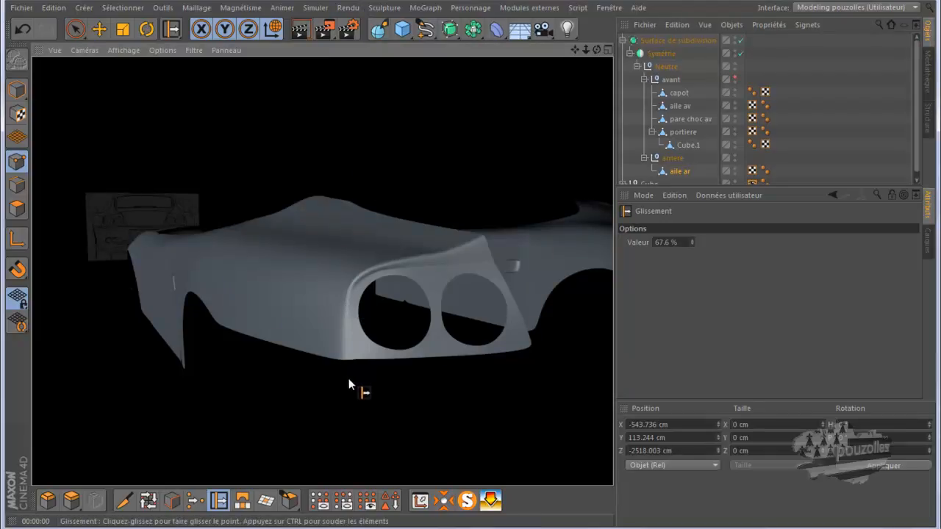
mouse_move(443, 528)
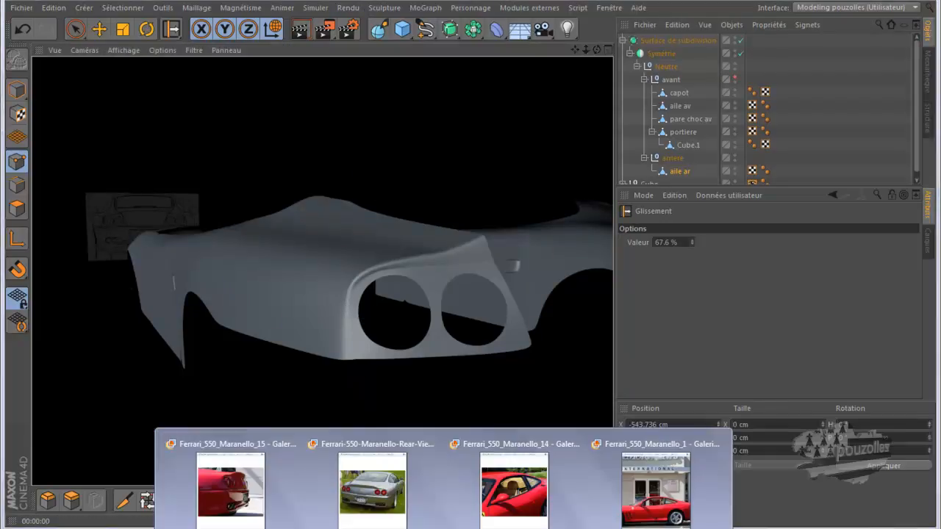
left_click(369, 509)
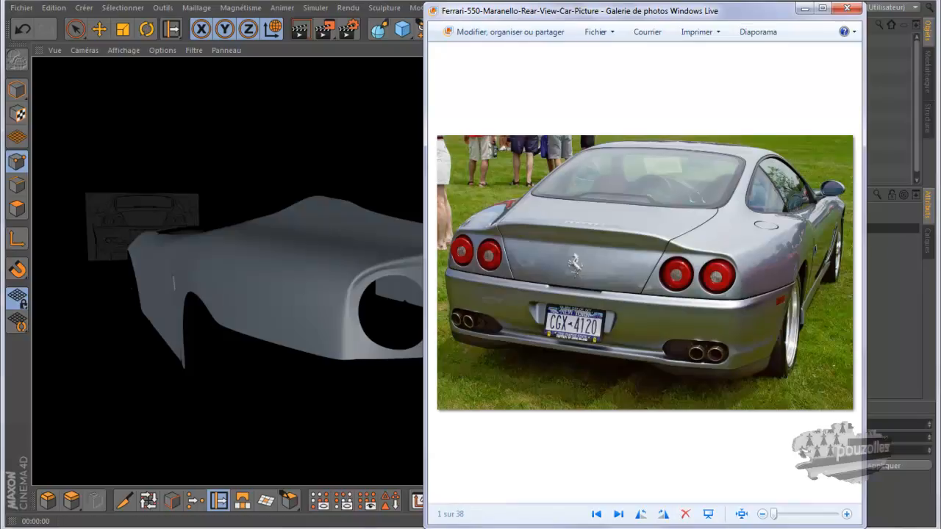
left_click(645, 1)
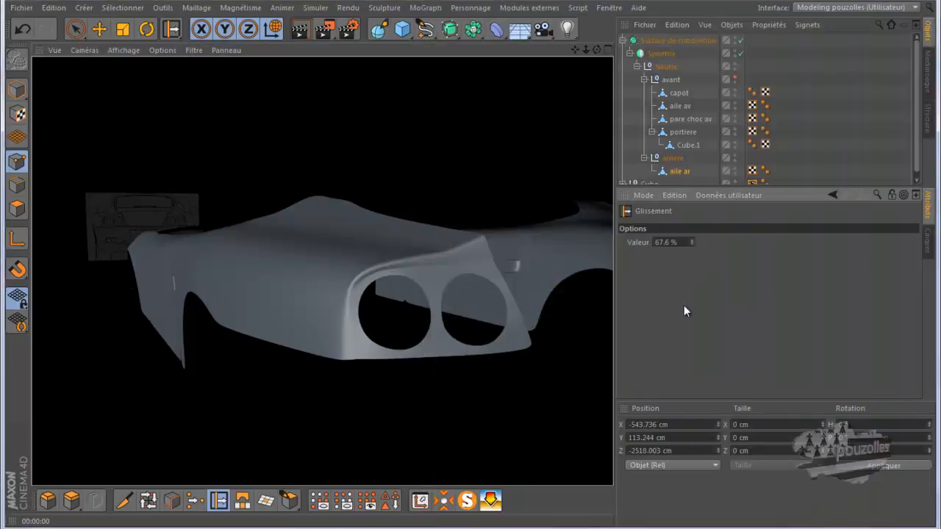
left_click(680, 171)
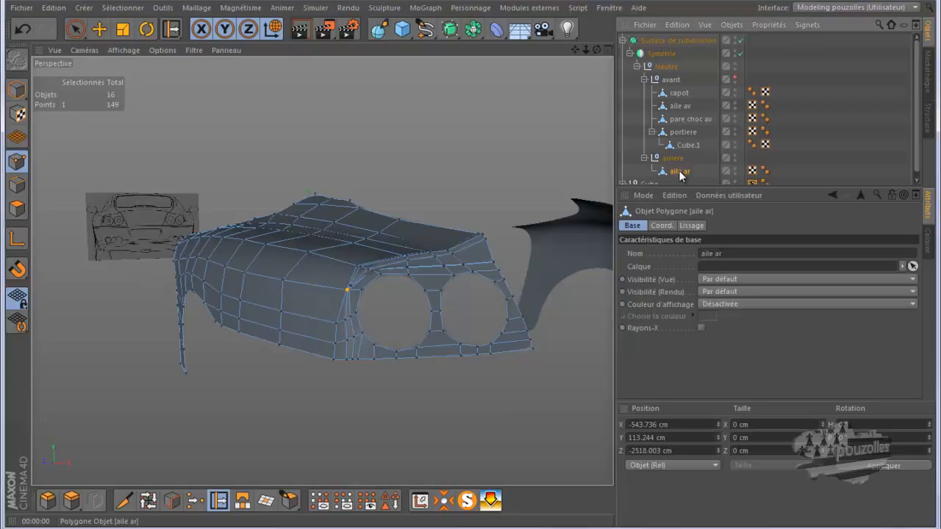
Step: Shift the fender's upper inner corner point above the lights rearward to about -2567.5 cm in Z
middle_click(352, 355)
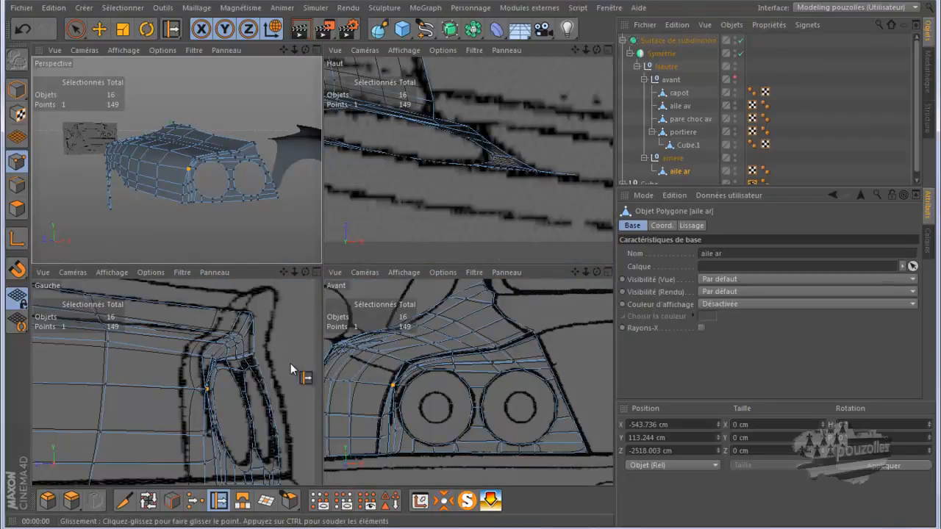
middle_click(472, 344)
scroll(473, 344, "down", 1)
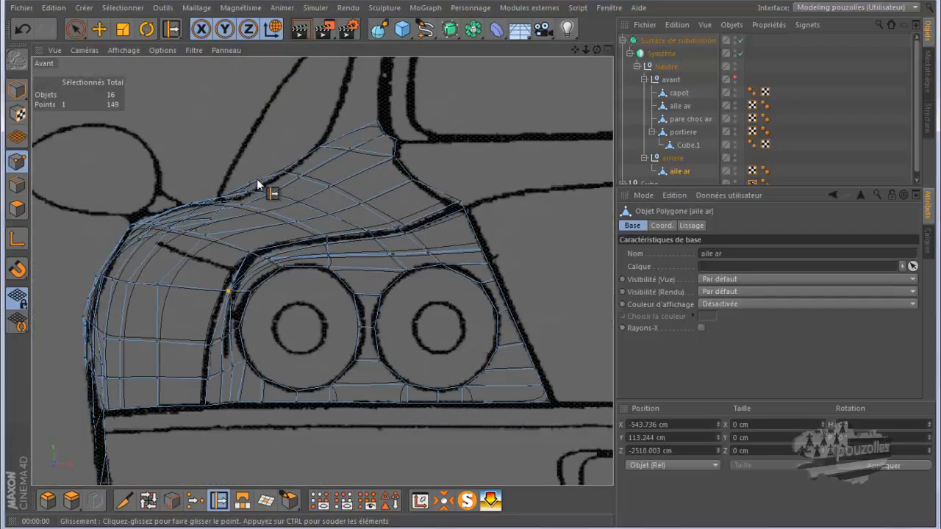
middle_click(405, 253)
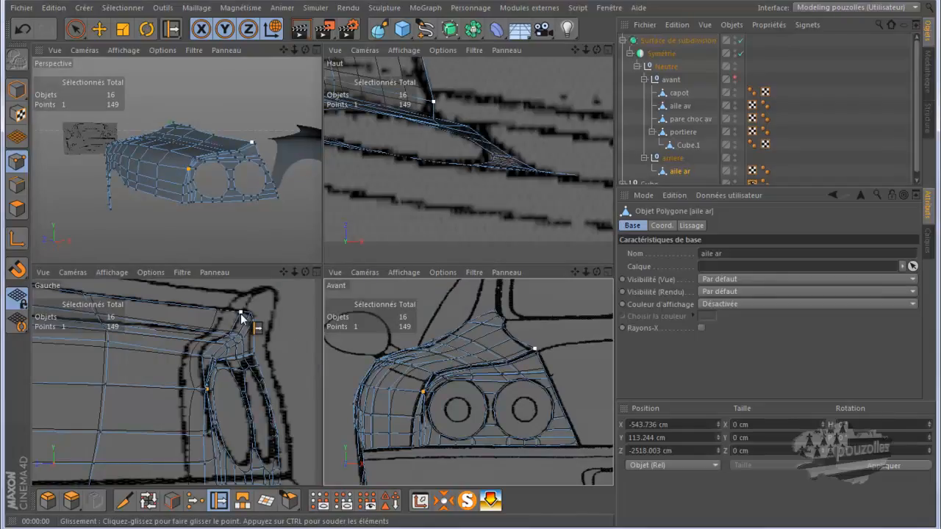
left_click_drag(241, 318, 250, 314)
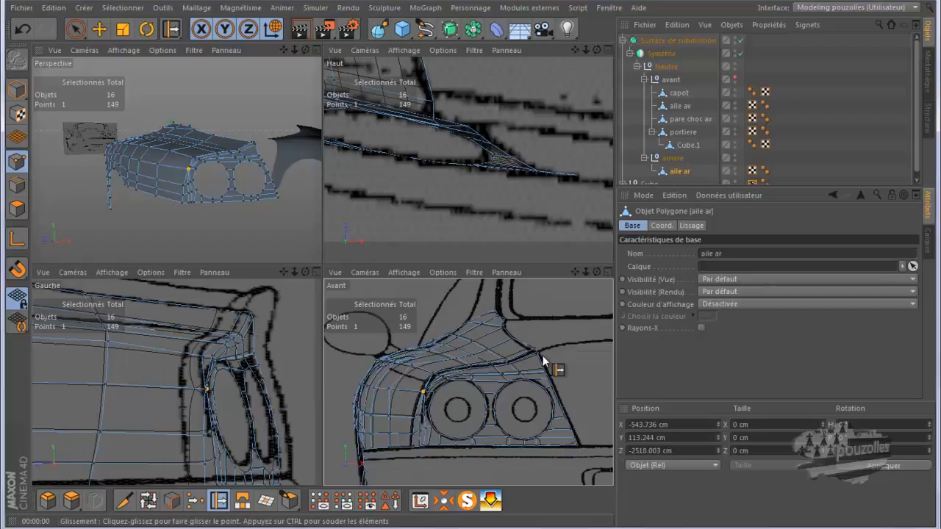
left_click(98, 29)
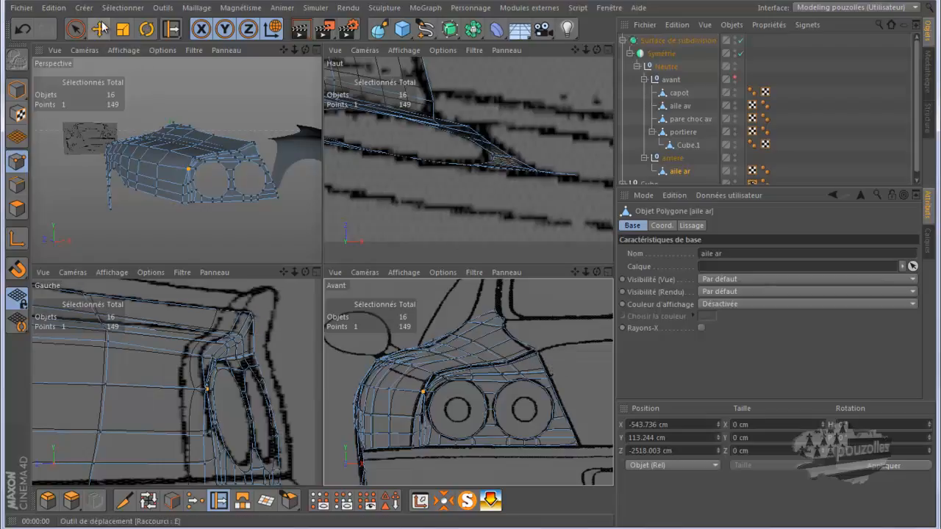
left_click(539, 347)
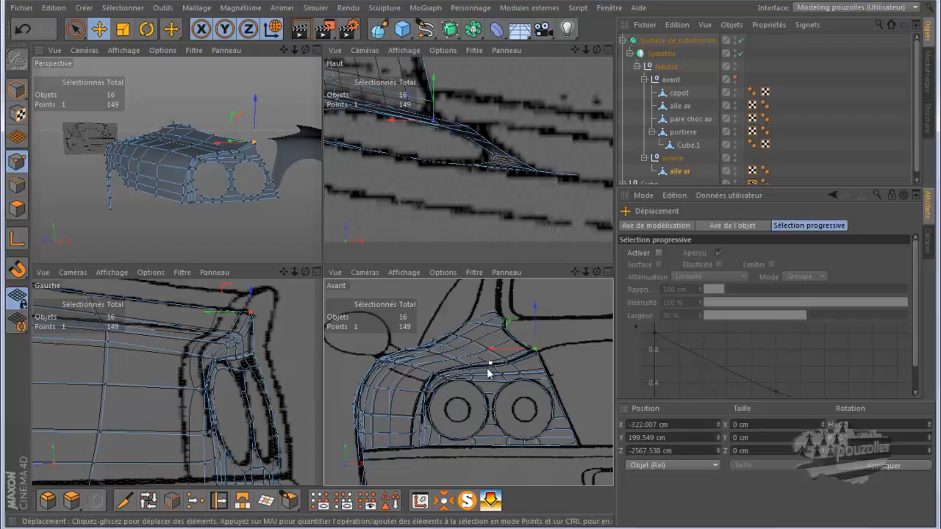
Step: In the Avant view, lower the bottom-edge point just inside the fender's rear corner line to about 3.8 cm in Y
middle_click(440, 448)
scroll(235, 409, "up", 5)
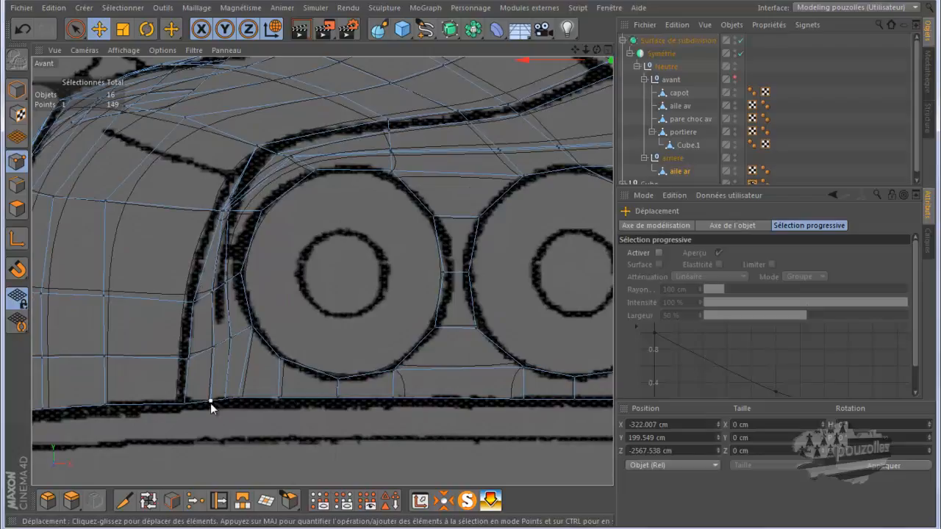
scroll(257, 401, "down", 6)
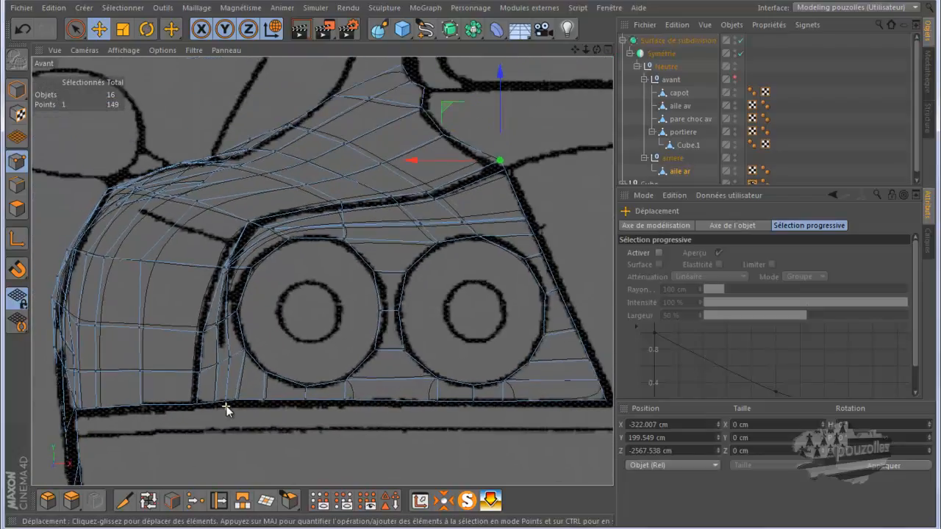
key("9")
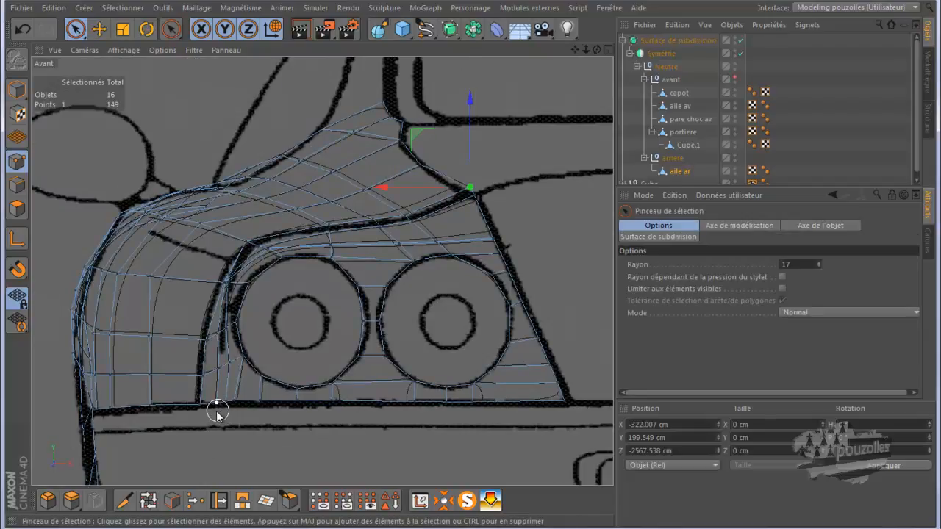
scroll(218, 412, "up", 5)
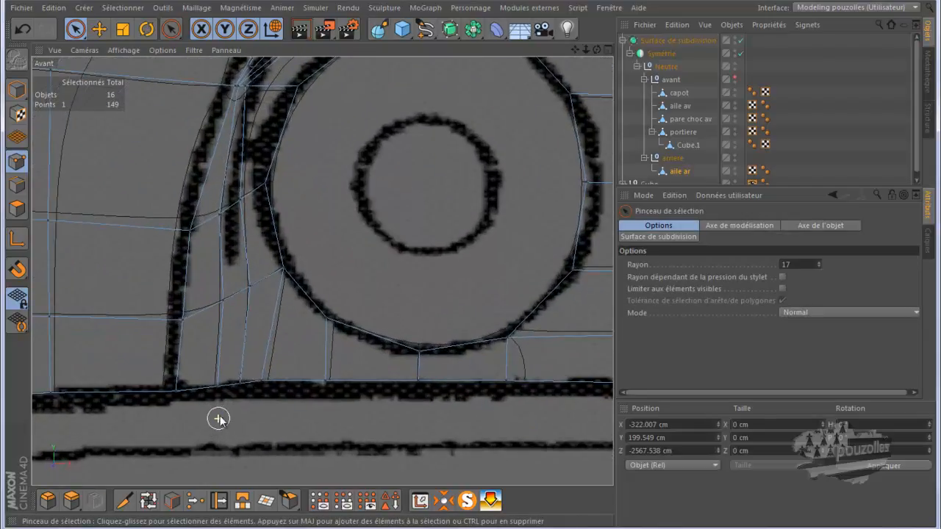
left_click(216, 376)
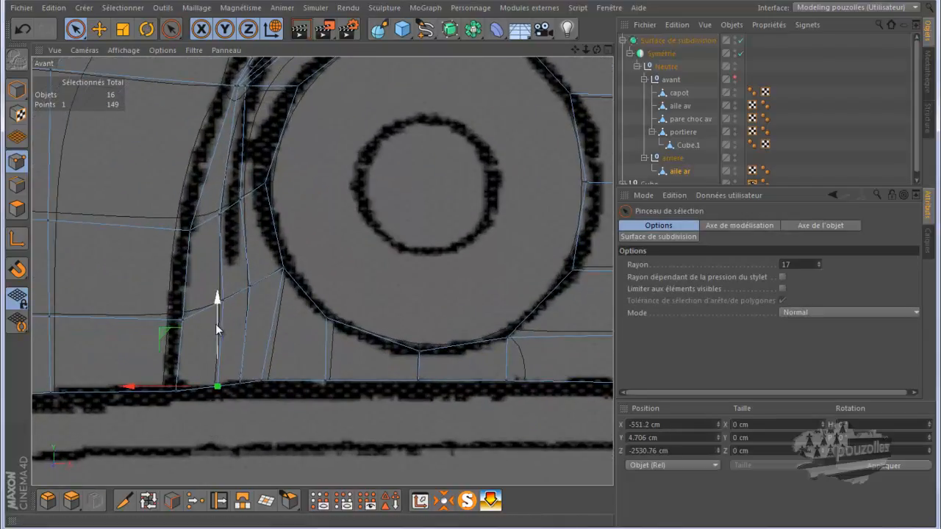
left_click_drag(216, 323, 216, 325)
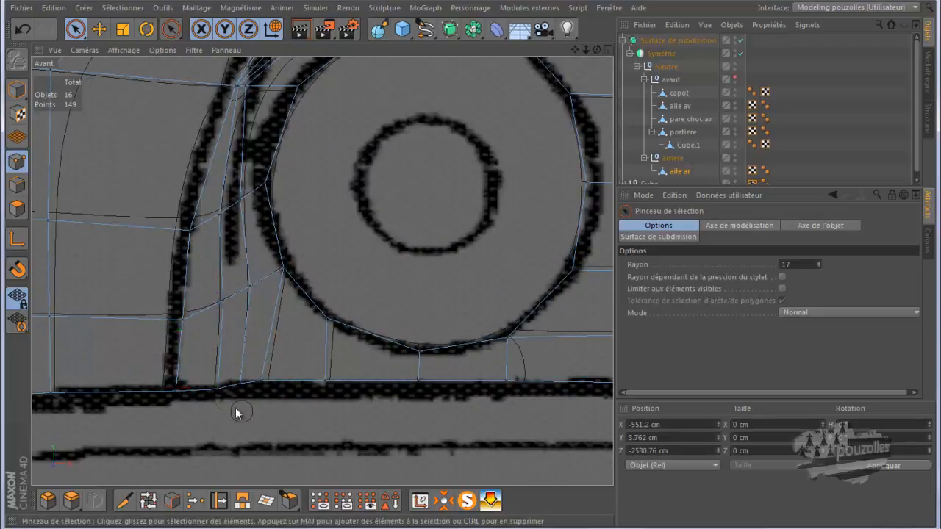
Step: Flatten the ten bottom-edge points under the lights to a Y size of 0 cm and lower them slightly onto the blueprint line
left_click_drag(218, 388, 585, 379)
scroll(322, 400, "down", 6)
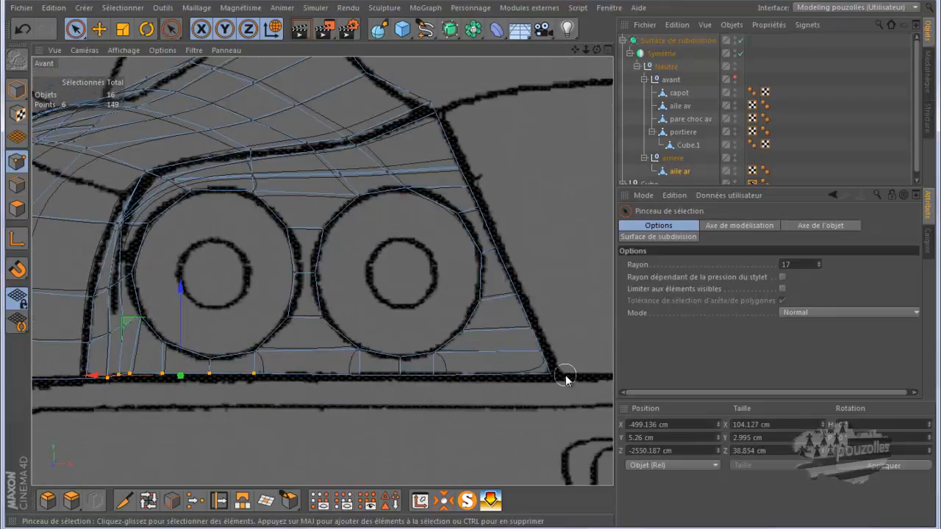
left_click_drag(565, 374, 330, 383, "shift")
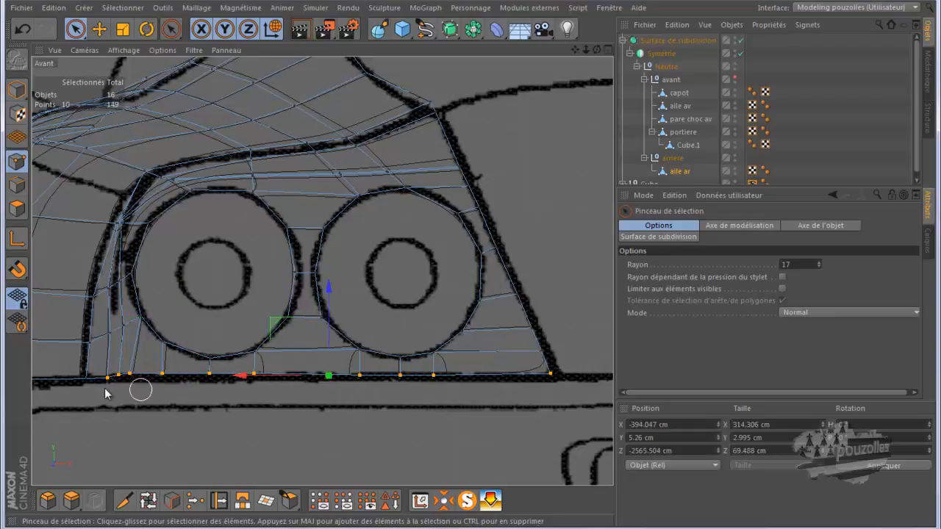
left_click_drag(99, 380, 165, 375)
left_click_drag(258, 385, 588, 375)
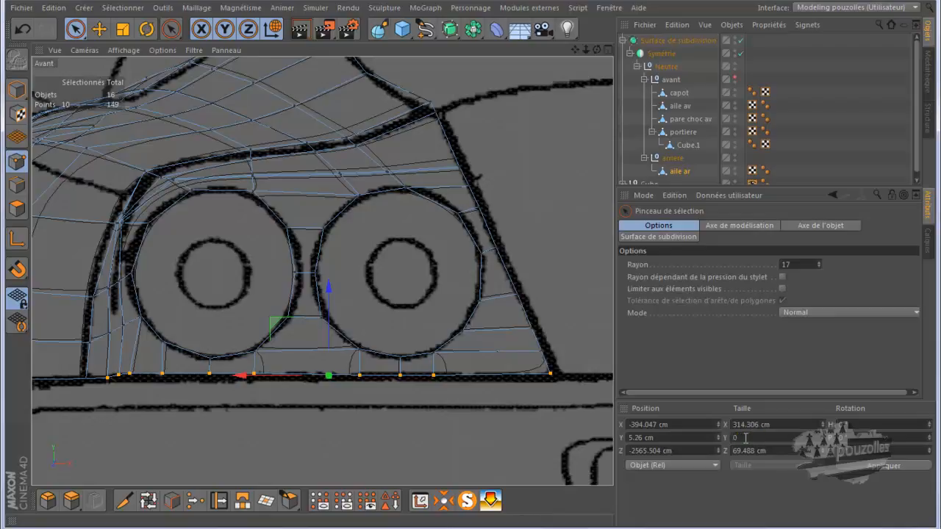
key("Return")
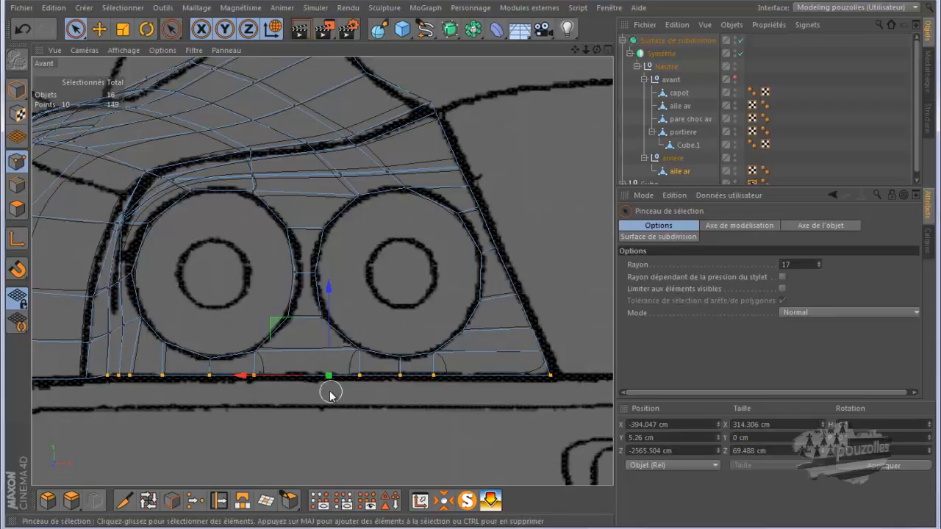
left_click_drag(328, 288, 329, 293)
left_click(299, 434)
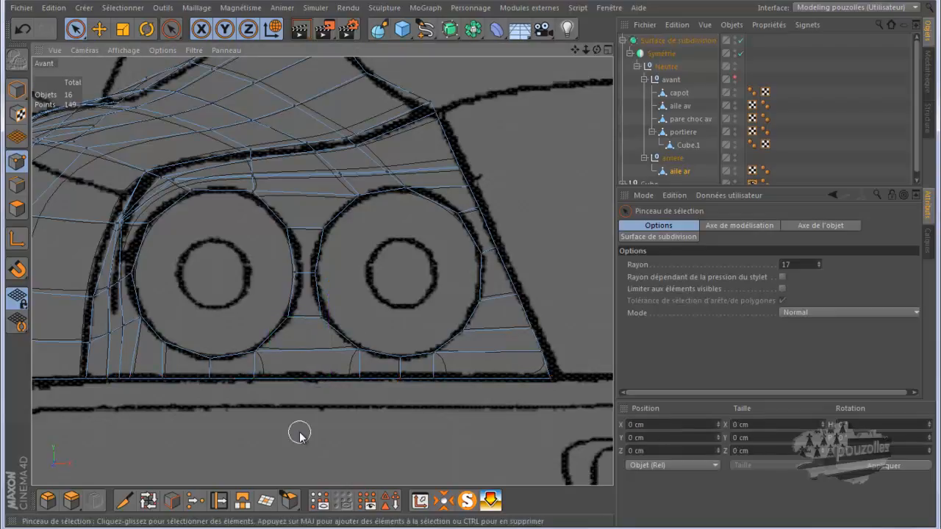
Step: Move four points on the fender's outer side inward to about -674.1 cm in X, and the point above them to about -667.2 cm
scroll(381, 420, "down", 4)
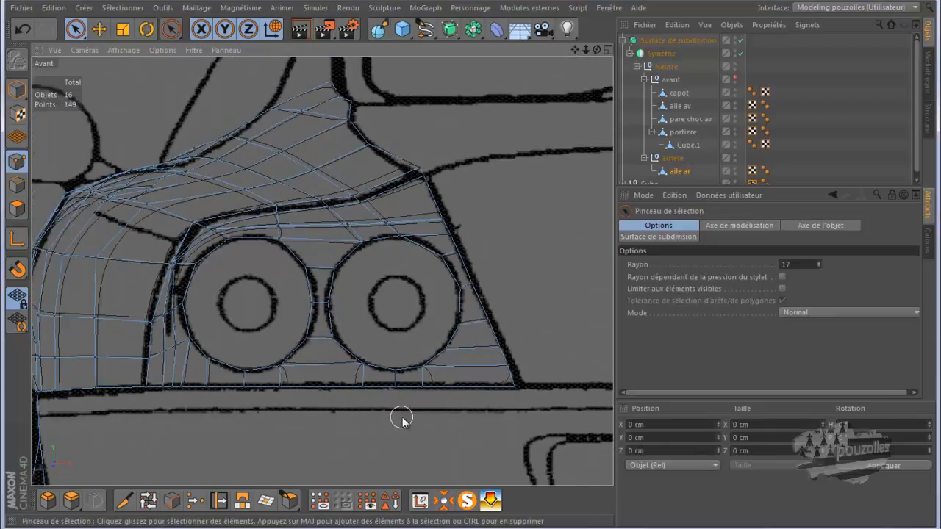
scroll(396, 420, "up", 2)
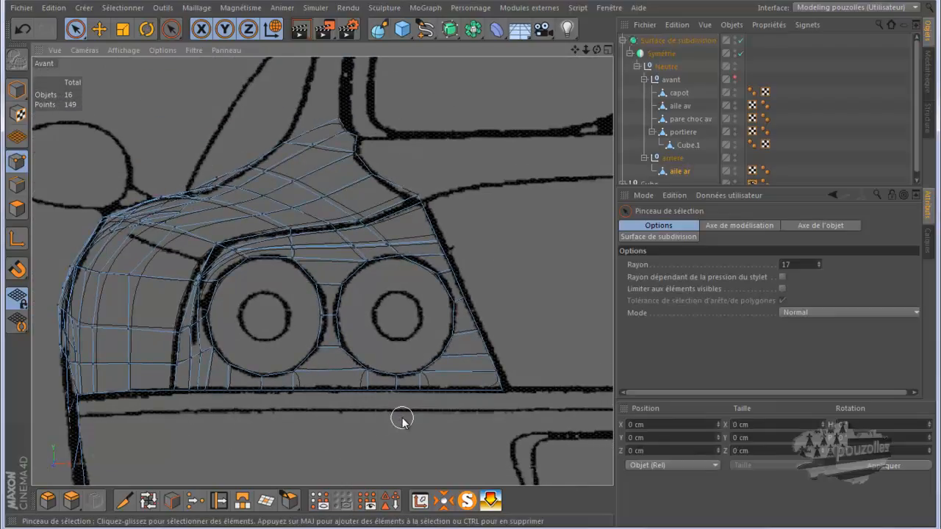
scroll(44, 234, "up", 5)
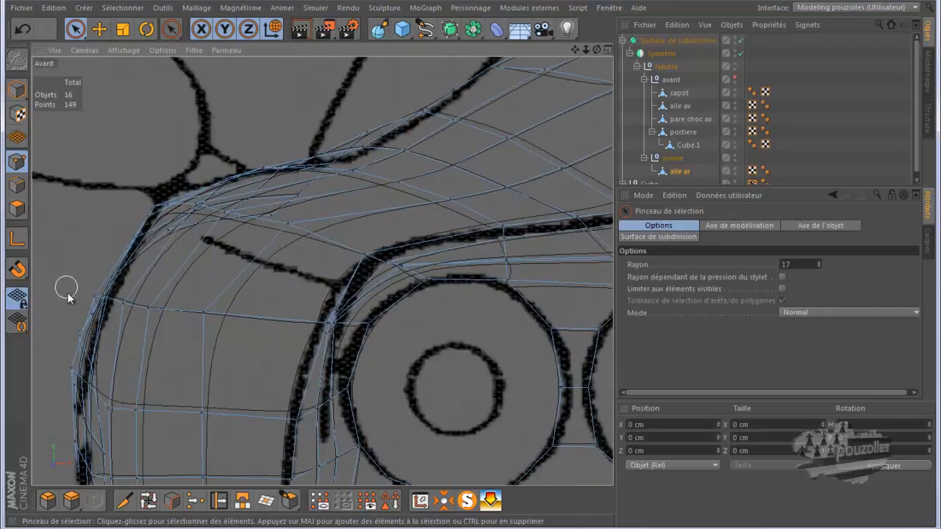
left_click_drag(69, 304, 72, 367)
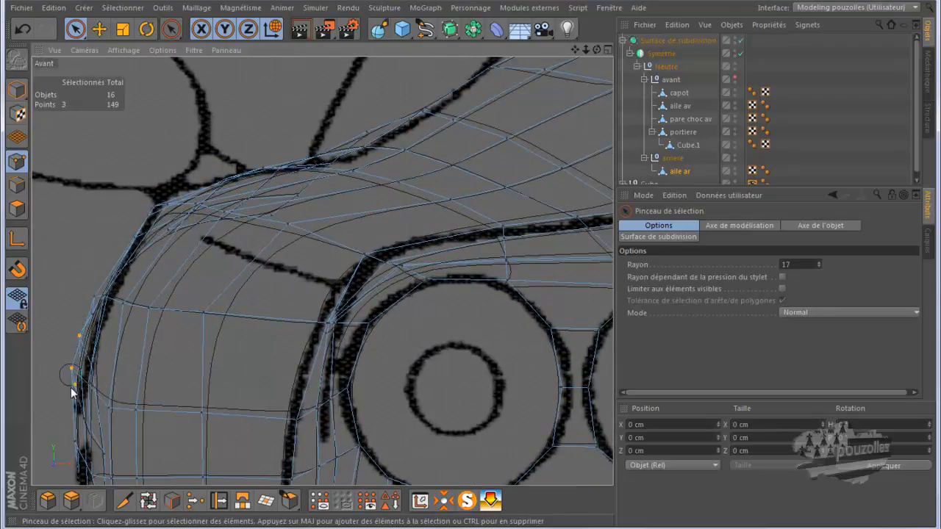
left_click(80, 390)
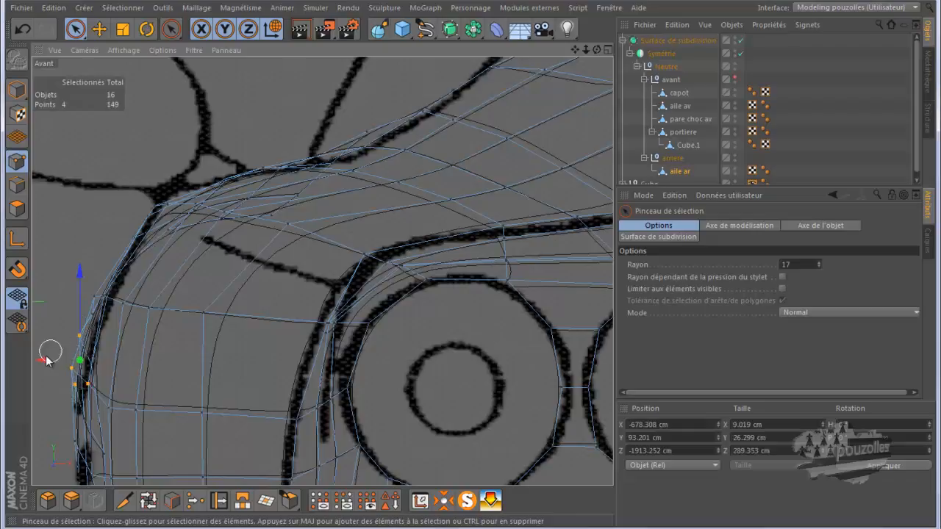
left_click_drag(46, 360, 49, 357)
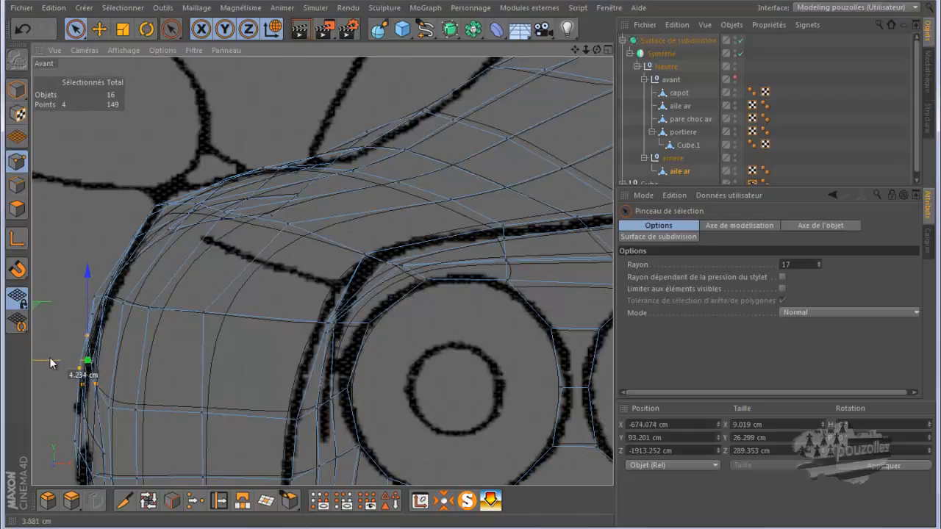
left_click(85, 298)
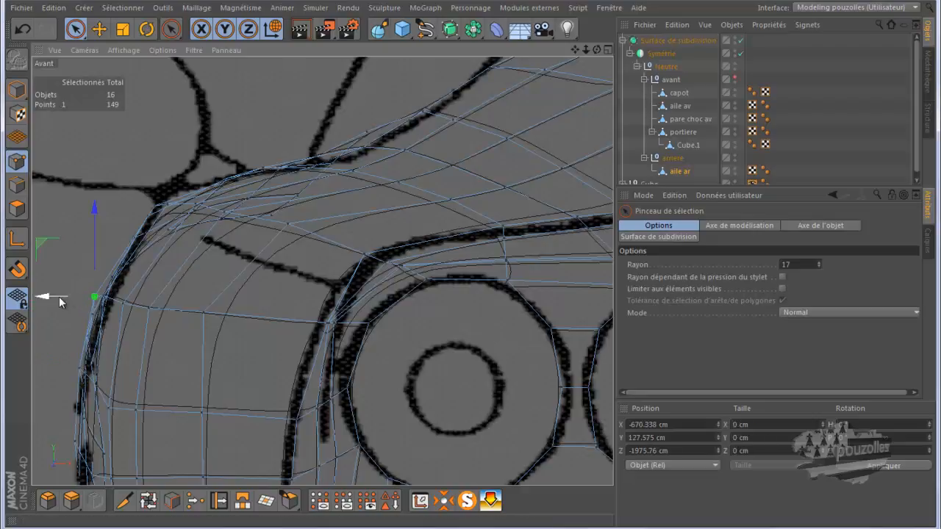
left_click_drag(60, 301, 67, 302)
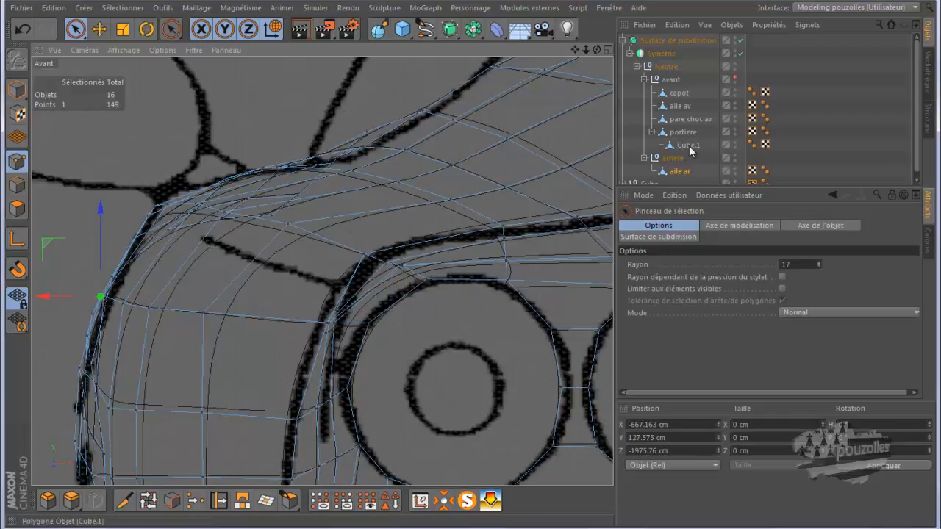
Step: Make the avant group visible again, add portiere to the aile ar selection, and display both meshes in the perspective view
left_click(736, 77)
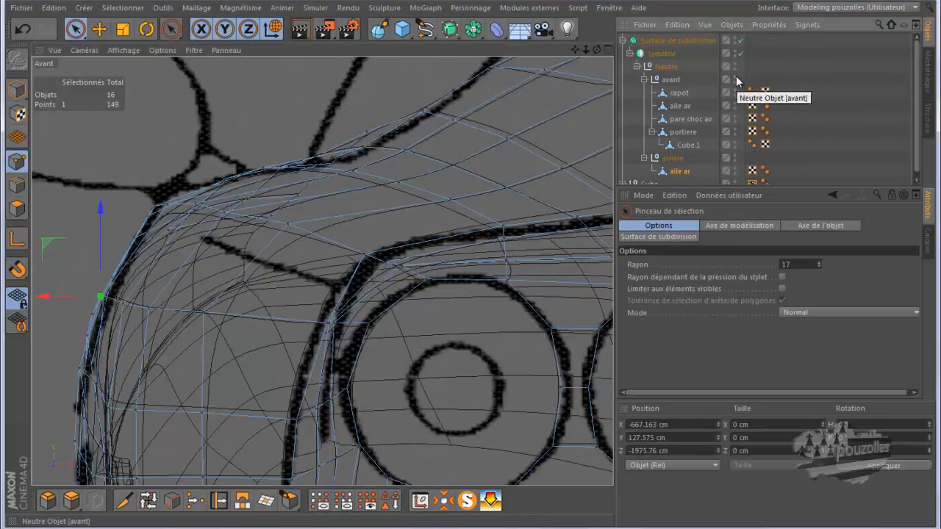
left_click(690, 138, "ctrl")
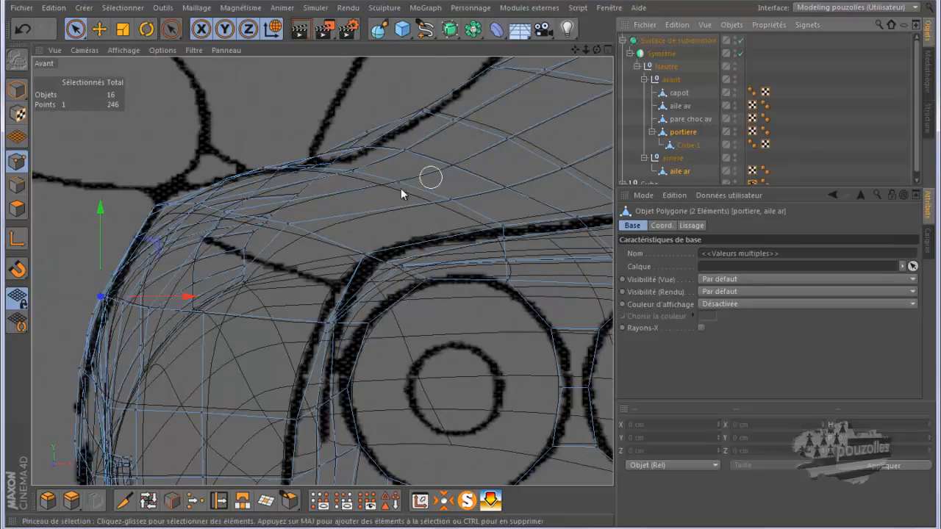
middle_click(144, 283)
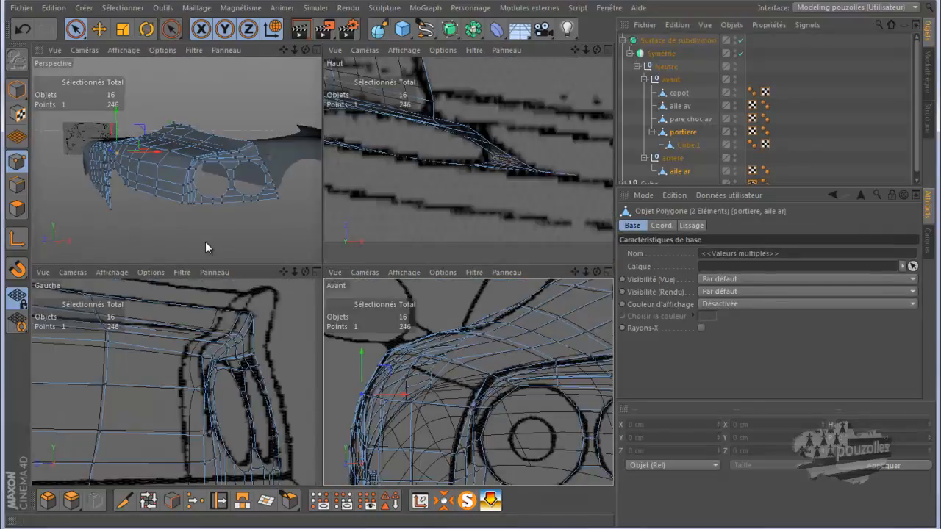
middle_click(206, 243)
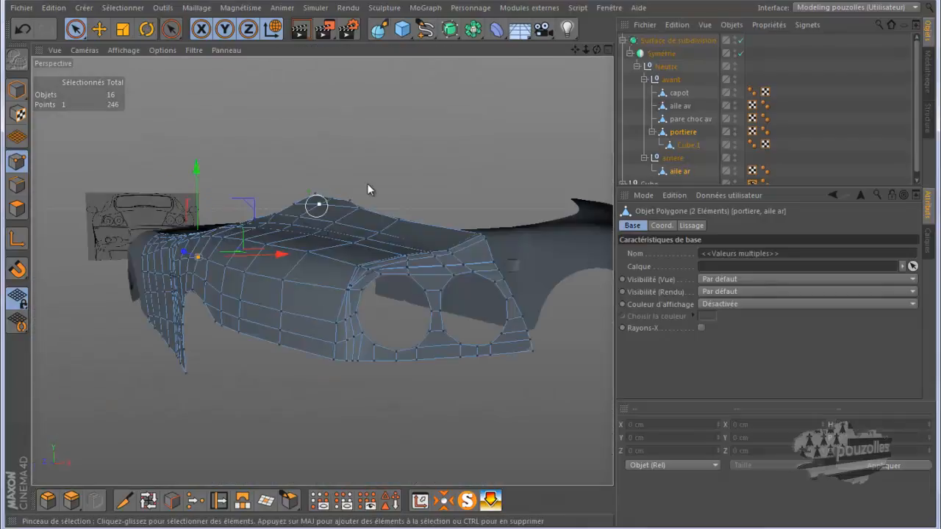
Step: Select only aile ar and, in the Avant view, nudge the outer-side point just below the upper corner inward in X
left_click_drag(596, 49, 544, 53)
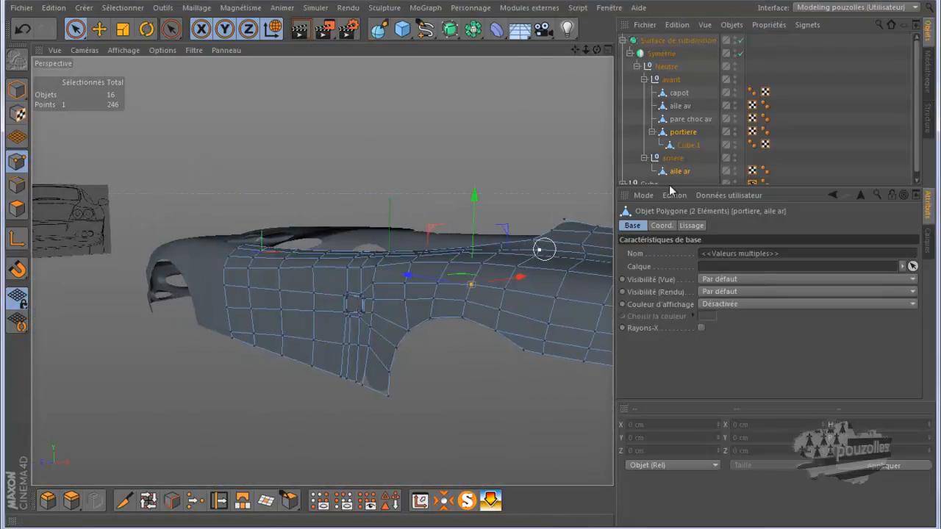
left_click(679, 172)
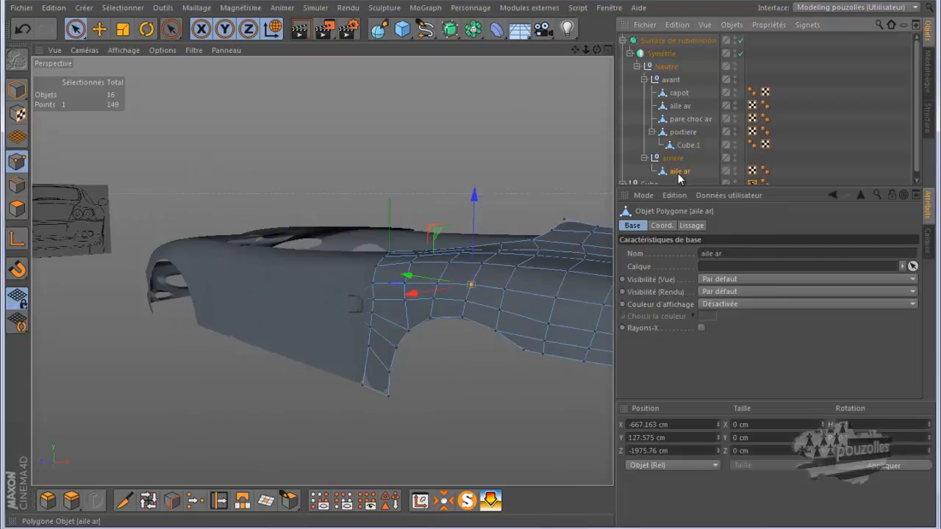
middle_click(231, 427)
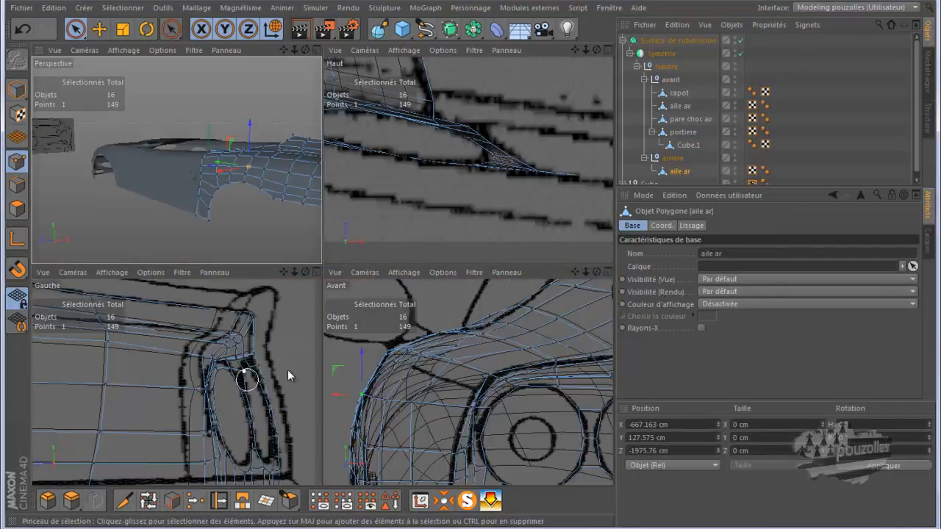
middle_click(337, 368)
scroll(111, 210, "up", 5)
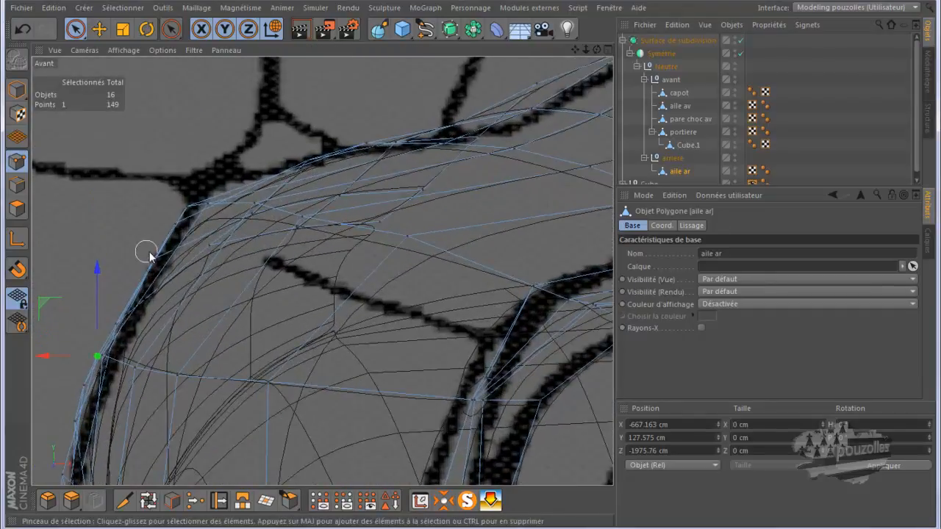
left_click(153, 257)
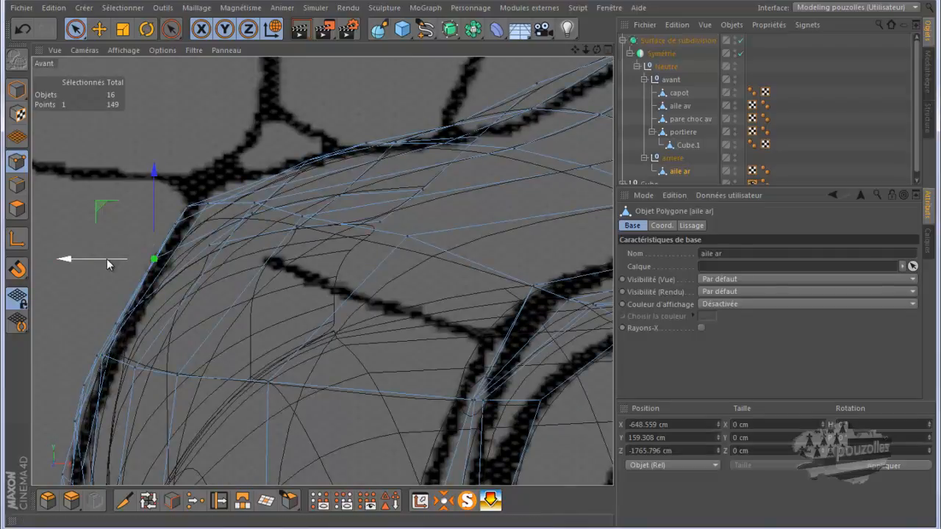
left_click_drag(106, 259, 111, 259)
Step: Select the two points at the fender's upper outer corner and move them inward to about -636.6 cm in X
left_click_drag(174, 223, 185, 203)
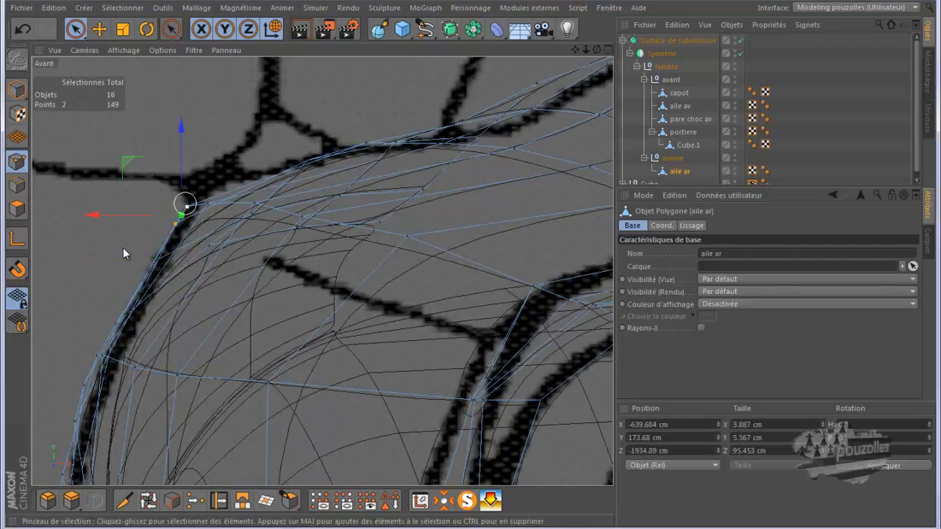
middle_click(120, 249)
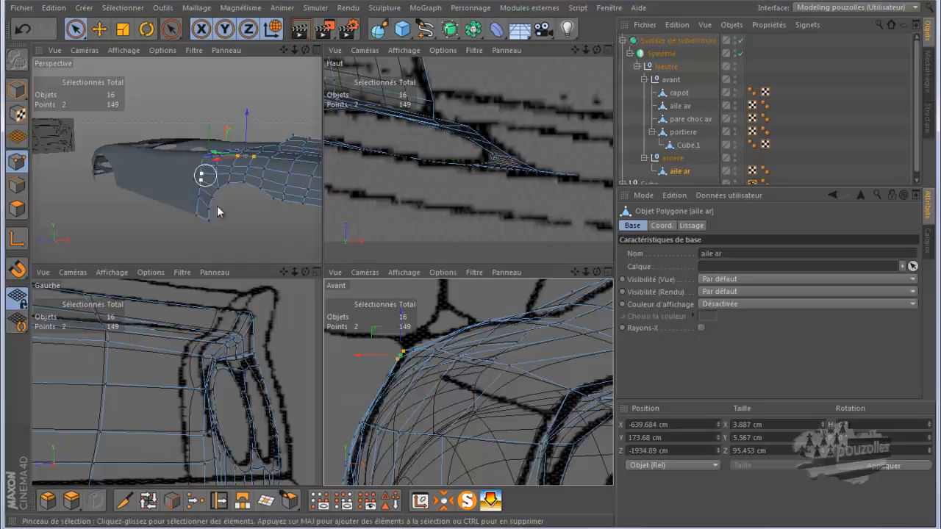
left_click_drag(359, 355, 365, 360)
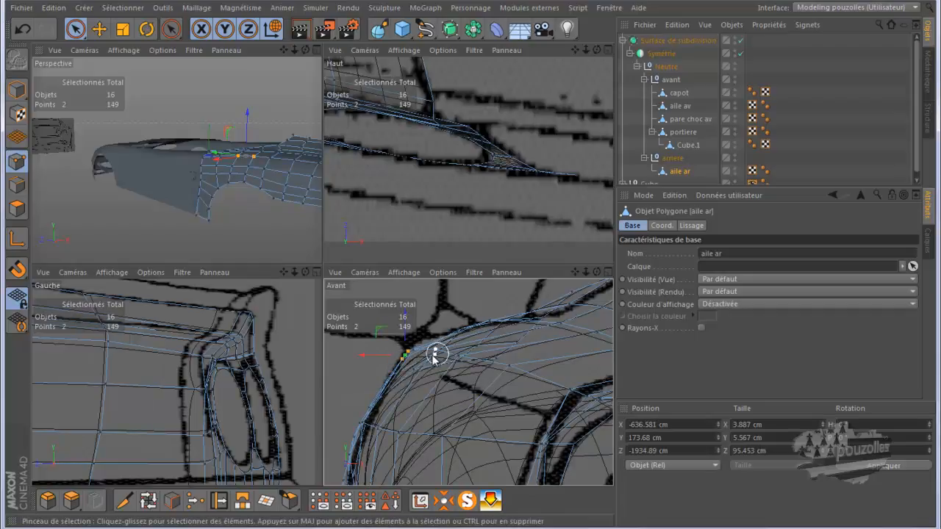
Step: In the Avant view, lower two points along the fender's top contour slightly toward the blueprint line, the inner one to about 201.7 cm in Y
left_click(471, 328)
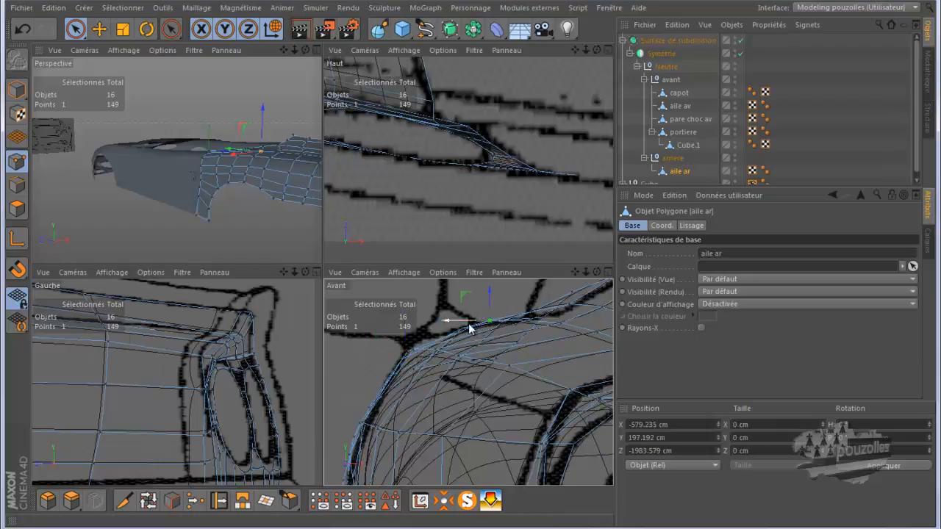
left_click_drag(490, 299, 490, 308)
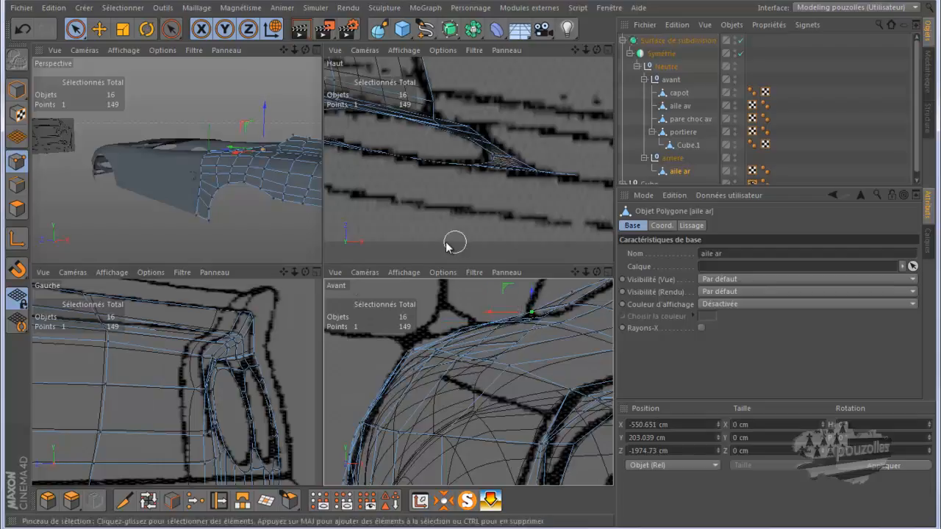
scroll(295, 322, "down", 4)
scroll(300, 338, "down", 5)
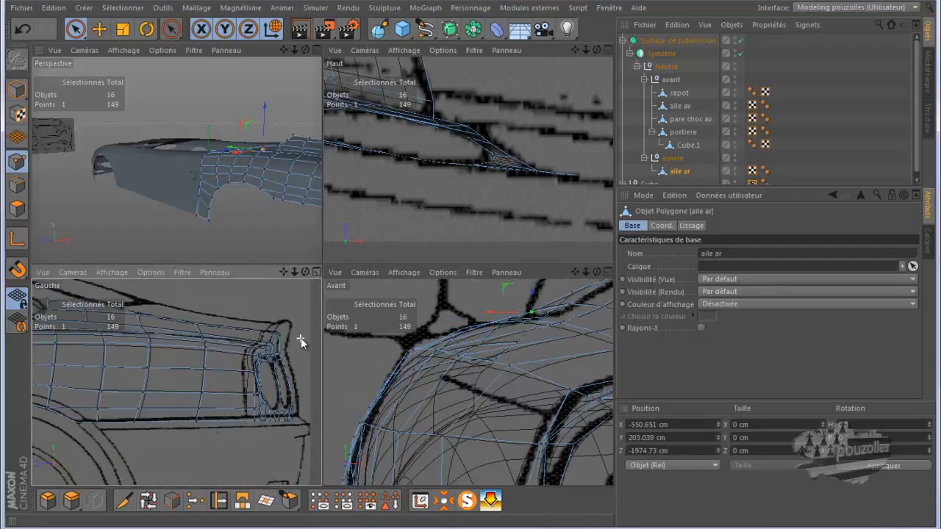
scroll(176, 353, "up", 4)
left_click_drag(283, 271, 323, 280)
left_click_drag(574, 50, 485, 275)
scroll(490, 139, "down", 1)
middle_click_drag(501, 199, 524, 248, "alt")
scroll(523, 248, "down", 5)
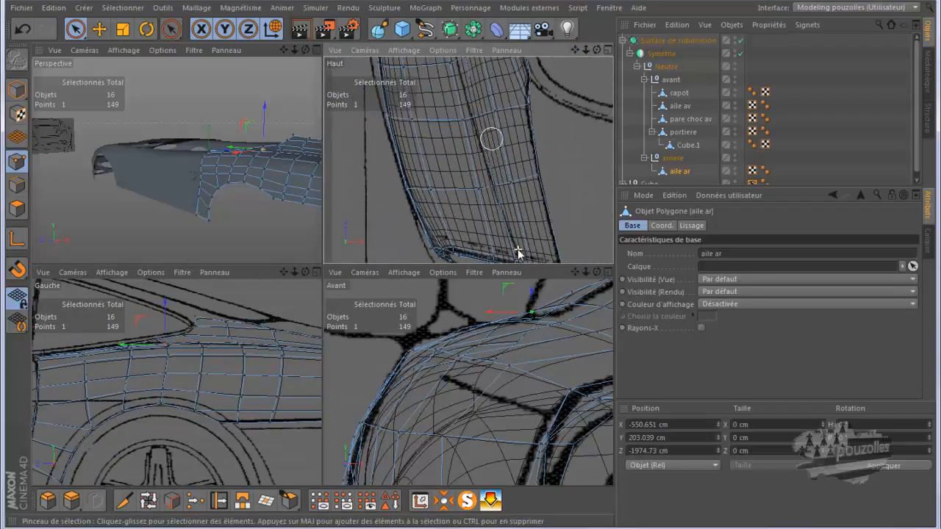
scroll(517, 253, "down", 6)
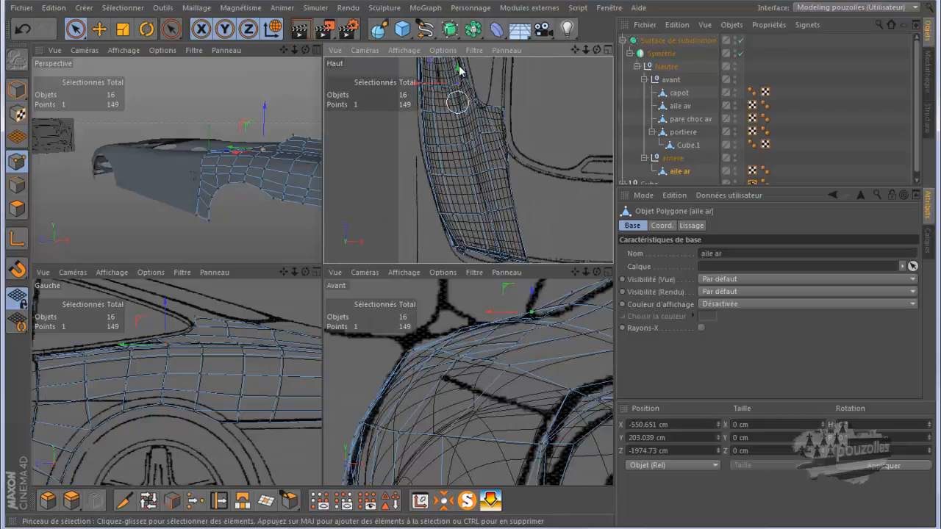
scroll(455, 72, "up", 7)
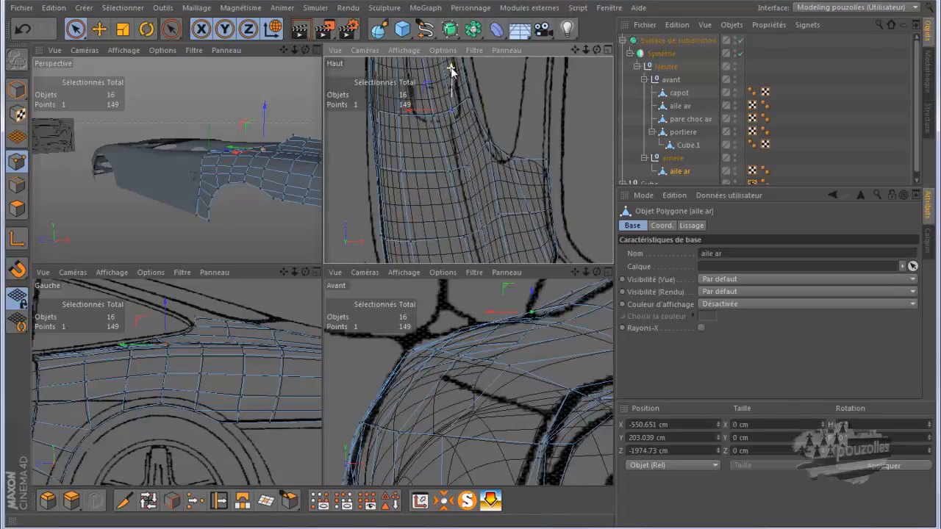
left_click_drag(531, 291, 534, 298)
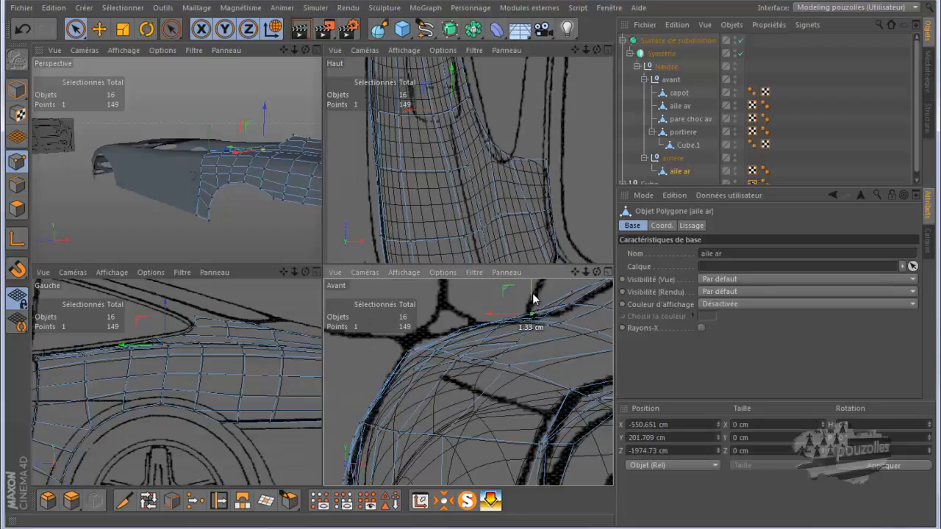
Step: Check the points further up the top contour in the Avant view, then clear the point selection in the perspective view
left_click(567, 296, "shift")
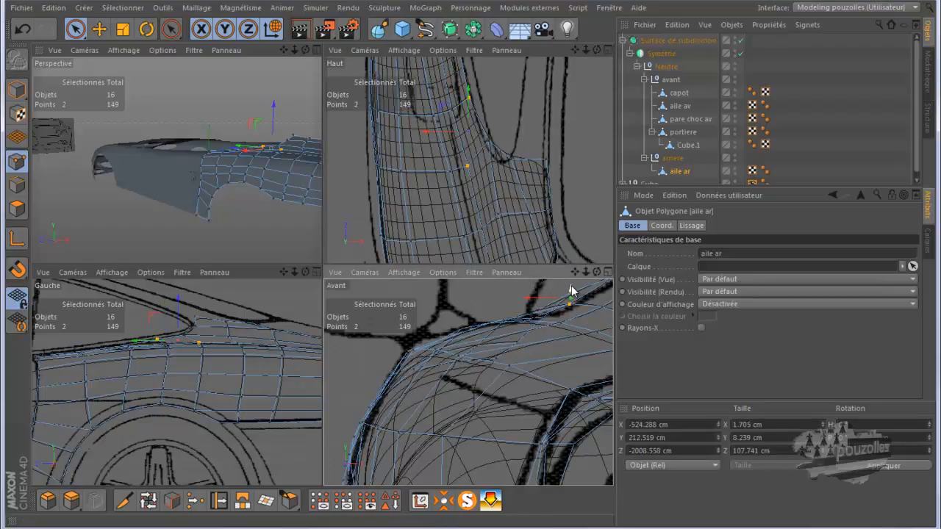
left_click(572, 294)
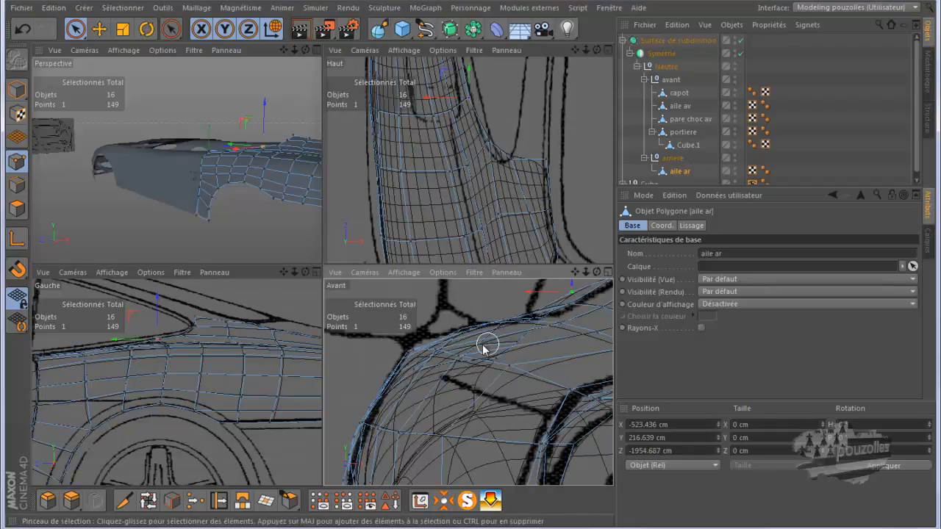
middle_click_drag(478, 346, 423, 356, "alt")
scroll(424, 355, "down", 2)
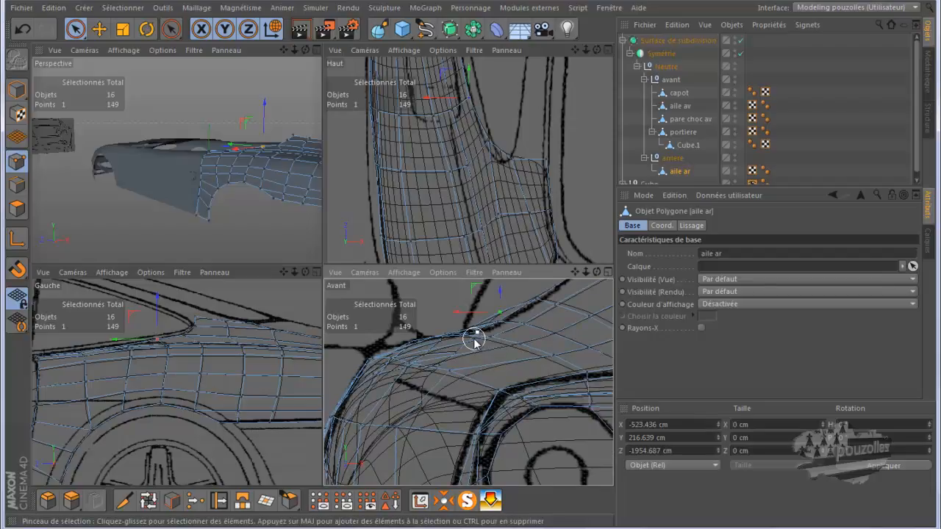
middle_click(275, 230)
scroll(284, 234, "up", 3)
left_click(500, 121)
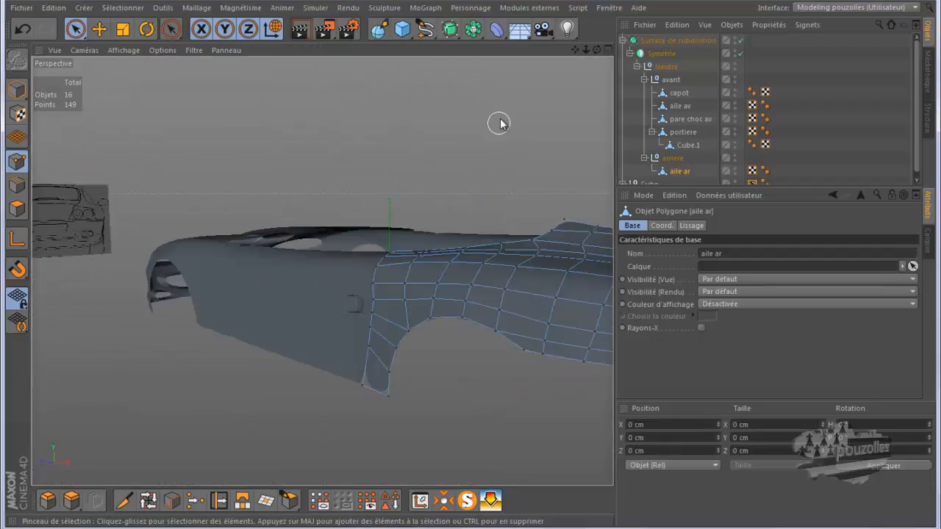
Step: Render the perspective view from a rear three-quarter angle and from above to inspect the fender's surface
left_click_drag(596, 51, 470, 265)
scroll(593, 183, "down", 2)
scroll(598, 184, "down", 1)
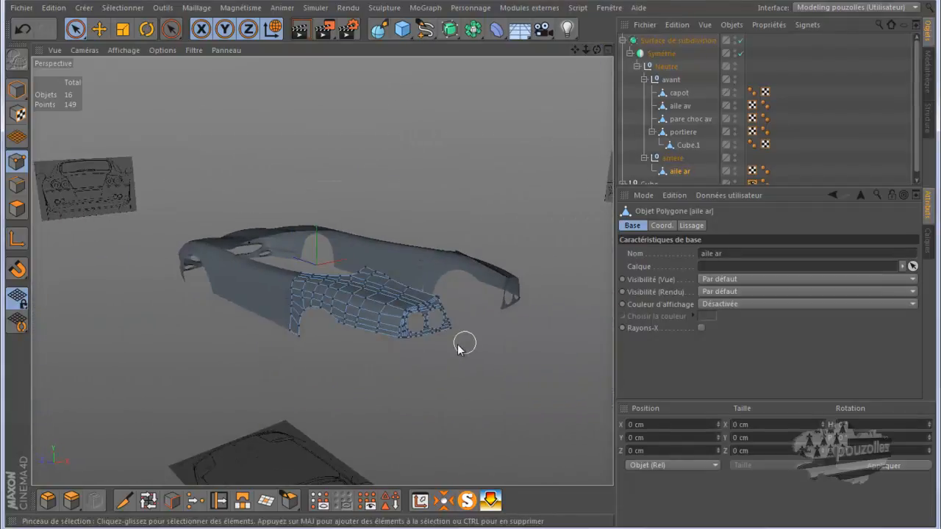
scroll(373, 370, "up", 4)
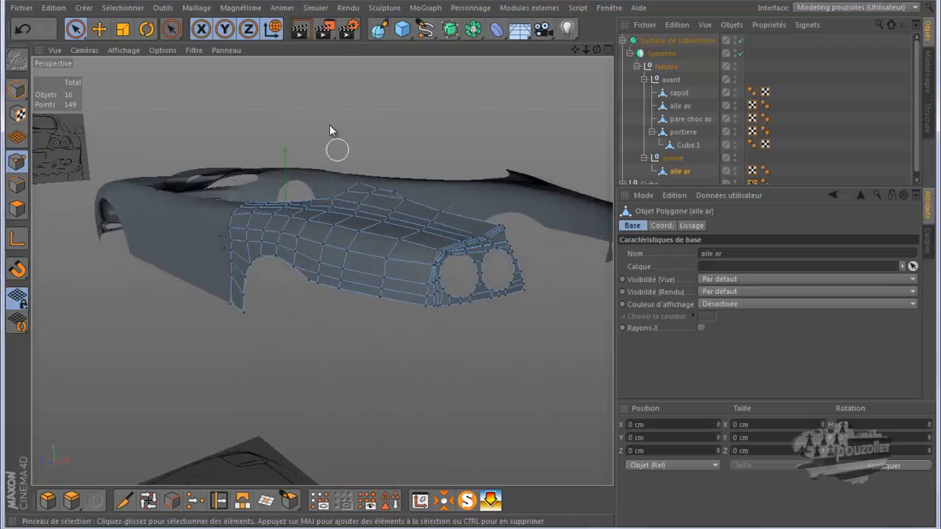
left_click(299, 30)
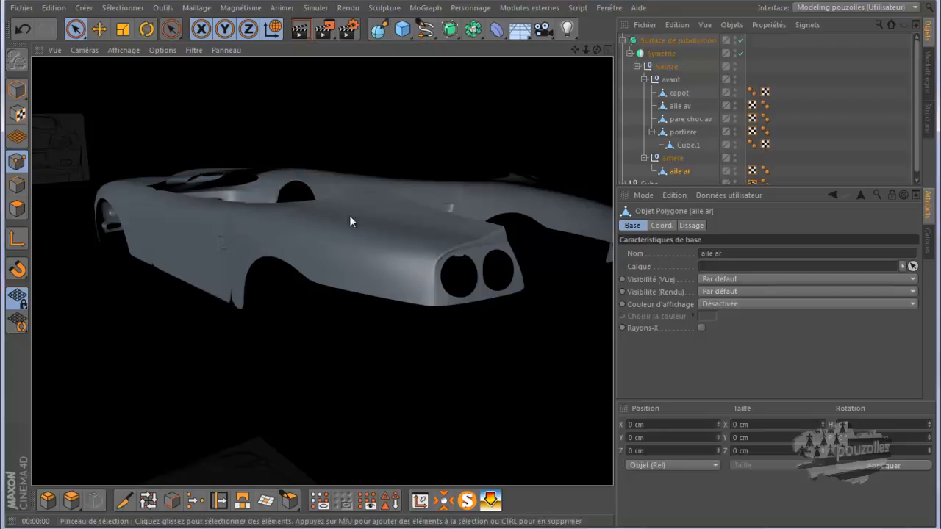
left_click_drag(596, 50, 478, 264)
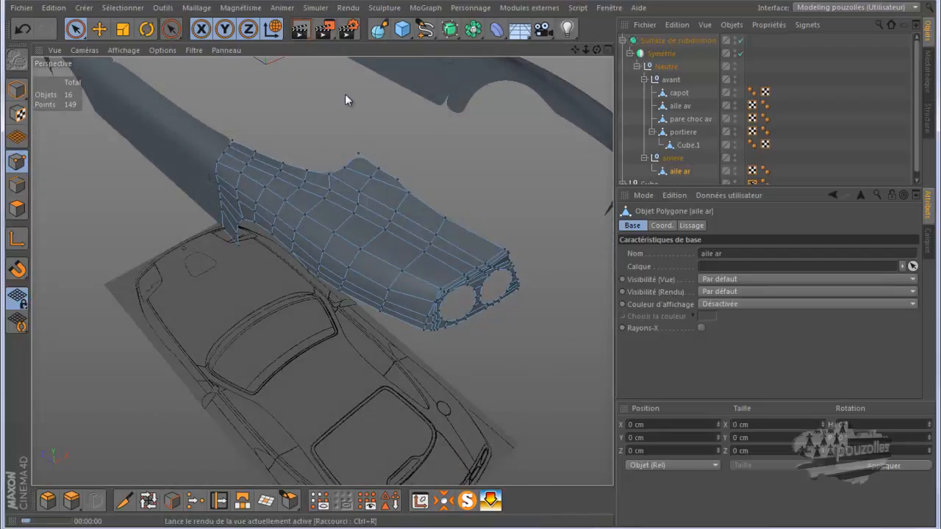
left_click(300, 29)
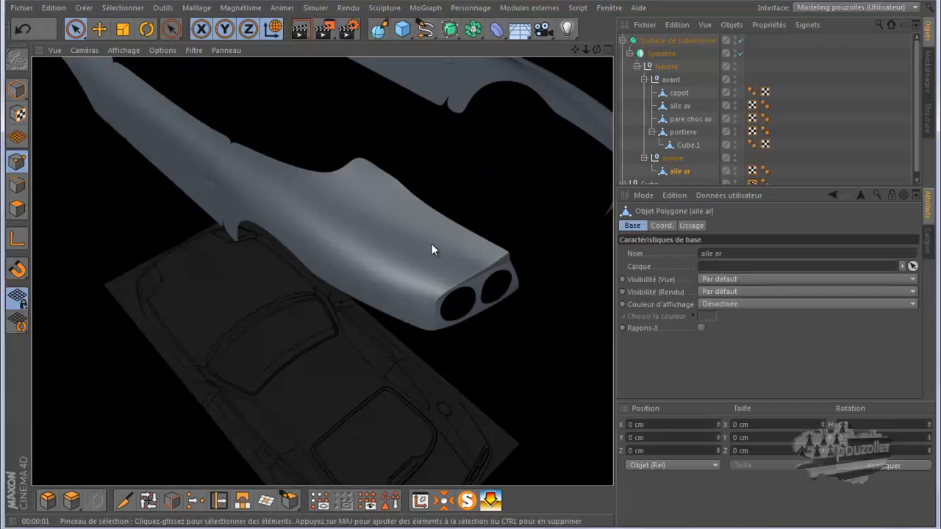
left_click(679, 173)
Step: Use the Move tool to raise a point on the fender's upper rear edge above the lights to about 177.4 cm in Y
scroll(474, 259, "up", 5)
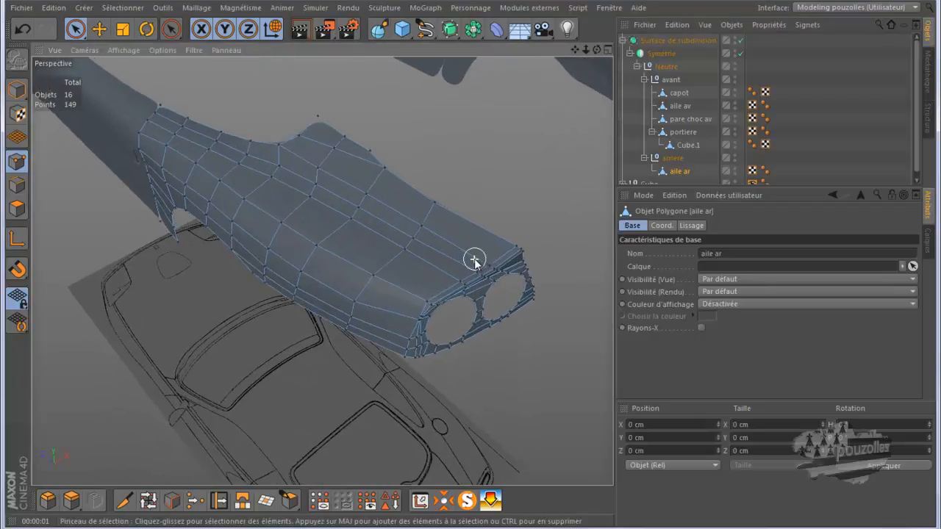
mouse_move(596, 50)
left_mouse_down()
mouse_move(464, 265)
mouse_move(477, 275)
mouse_move(466, 294)
left_mouse_up()
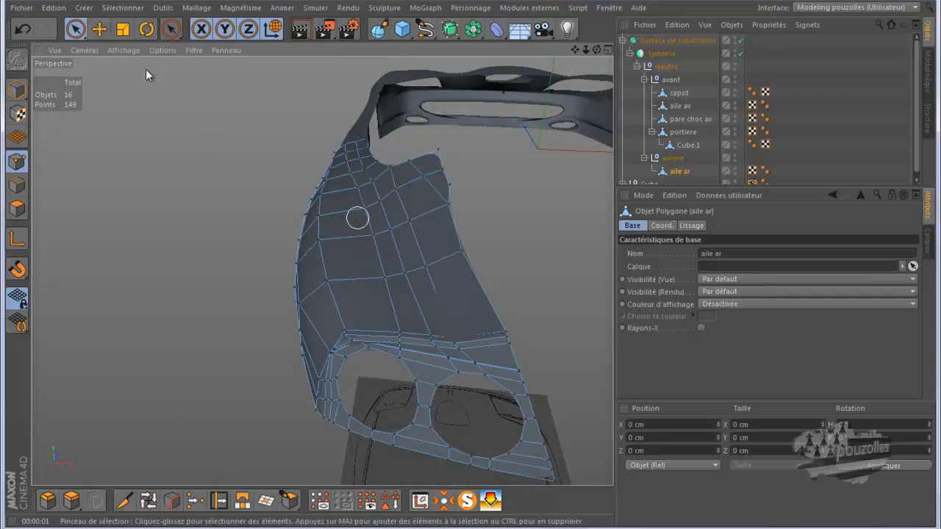
left_click(103, 32)
left_click_drag(455, 337, 460, 292)
left_click_drag(596, 52, 462, 273)
scroll(499, 352, "down", 5)
scroll(506, 357, "down", 3)
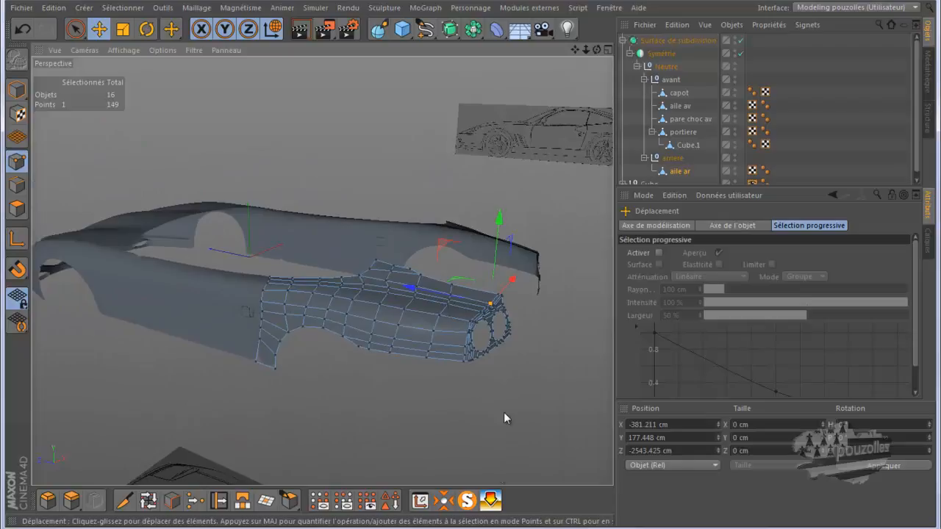
Step: Examine the trunk lid edge in the Ferrari-550-Maranello-Rear-View-Car-Picture photo and return to the fender model
left_click(474, 528)
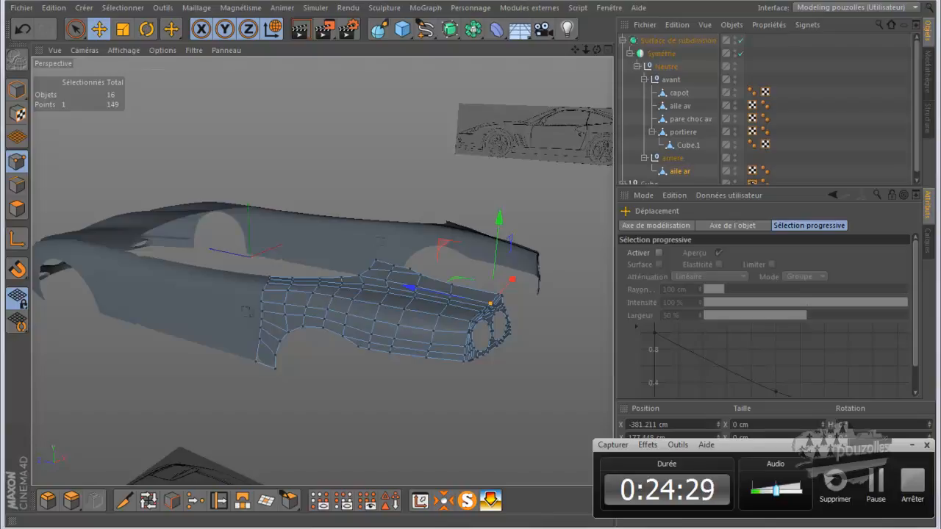
mouse_move(444, 528)
left_click(370, 481)
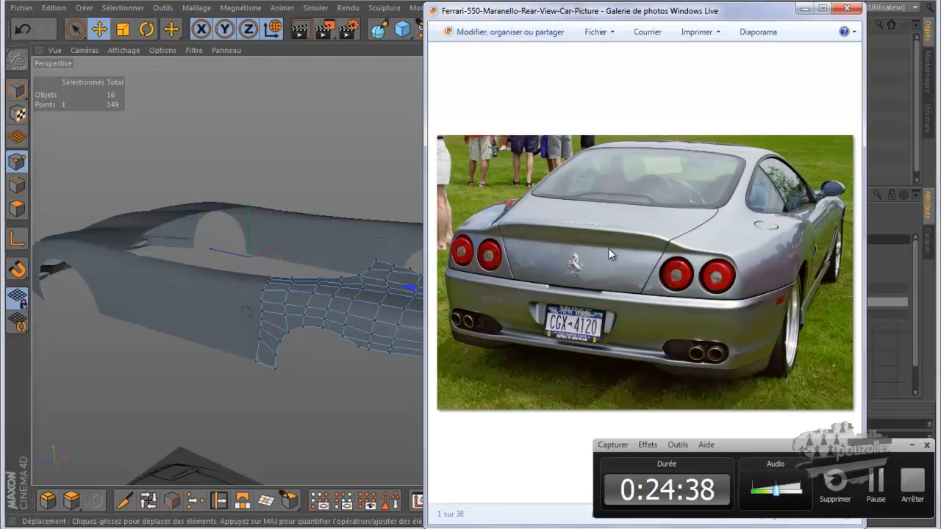
left_click(390, 6)
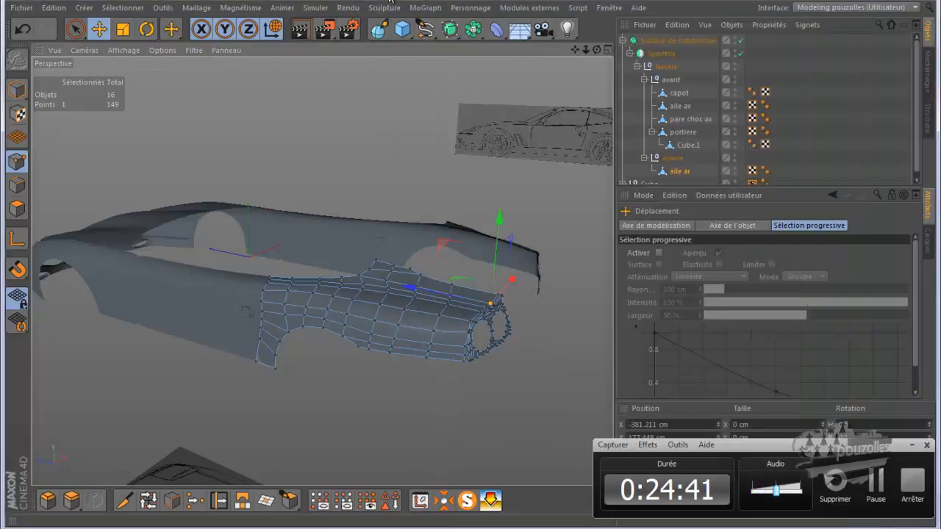
left_click_drag(576, 50, 472, 269)
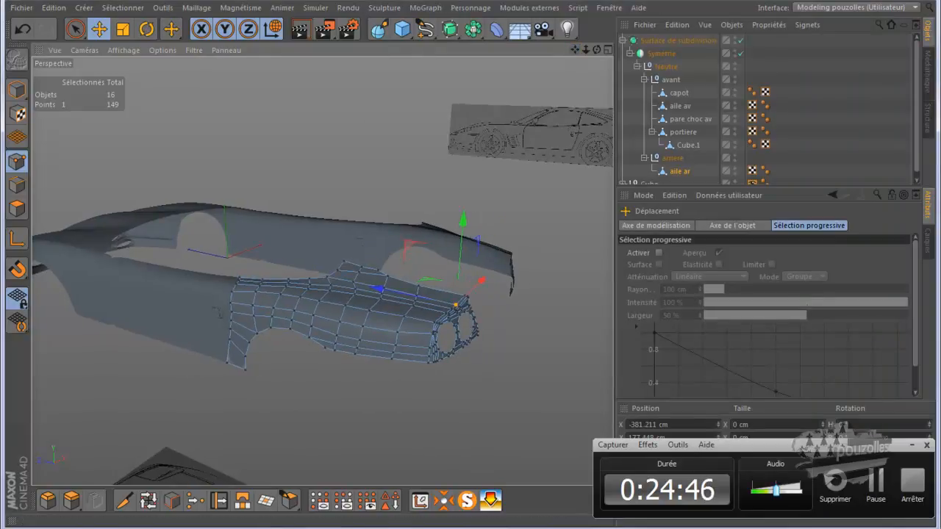
Step: Compare the spoiler and rear corner shape in the rear-view photo and the Ferrari_550_Maranello_15 photo
mouse_move(325, 523)
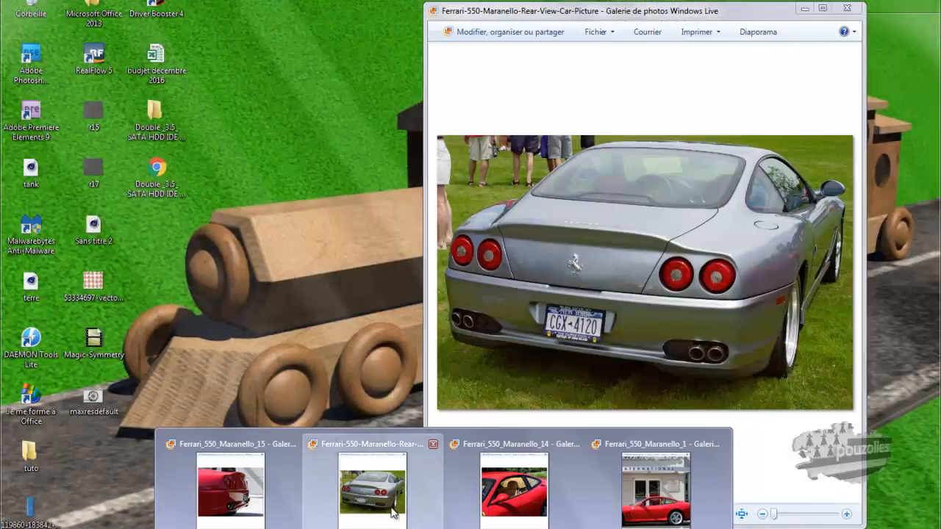
left_click(360, 488)
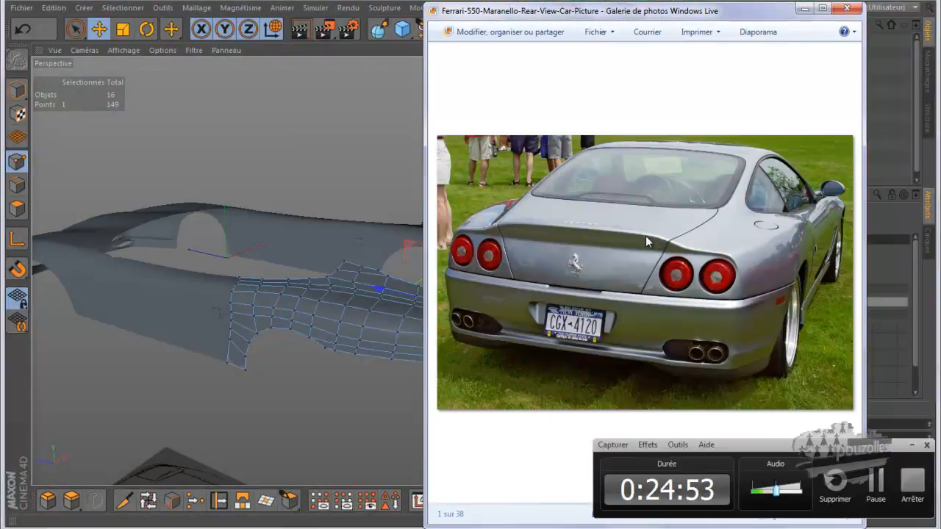
mouse_move(444, 528)
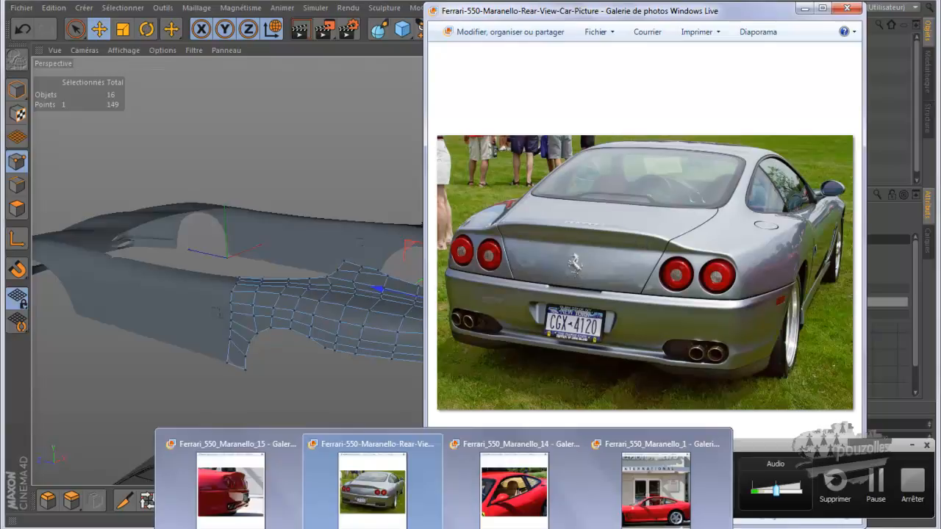
left_click(268, 517)
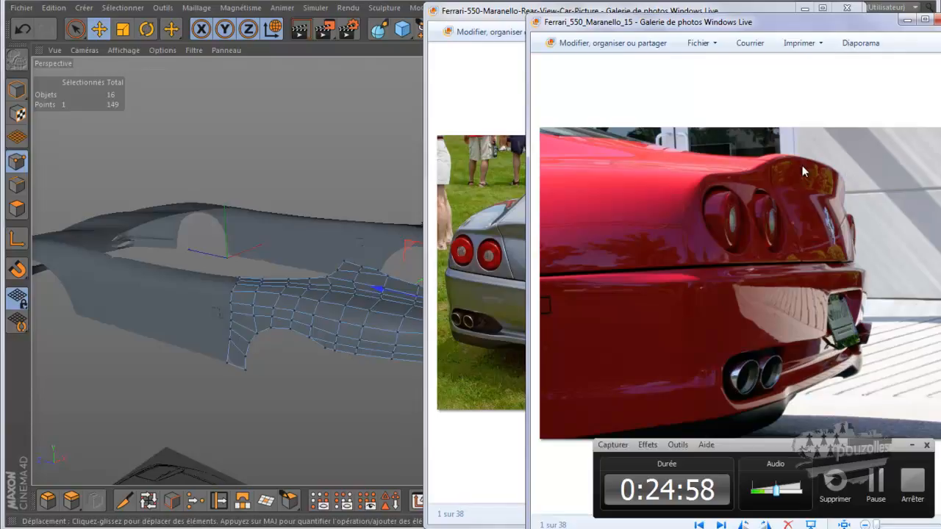
Step: Open Ferrari_550_Maranello_18 from the ferrari-550-maranello folder, examine the trunk lid and lights up close, and switch back to CINEMA 4D
mouse_move(444, 528)
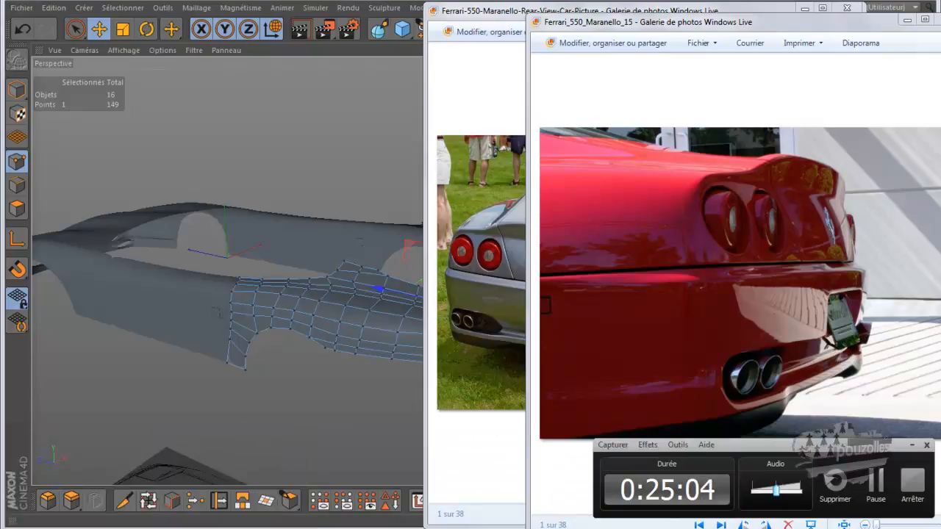
mouse_move(154, 528)
left_click(73, 507)
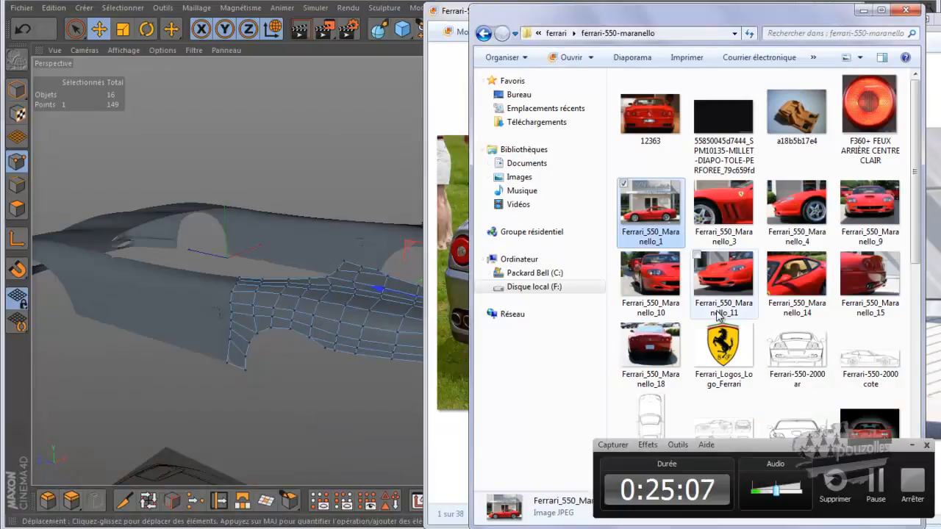
left_click(658, 347)
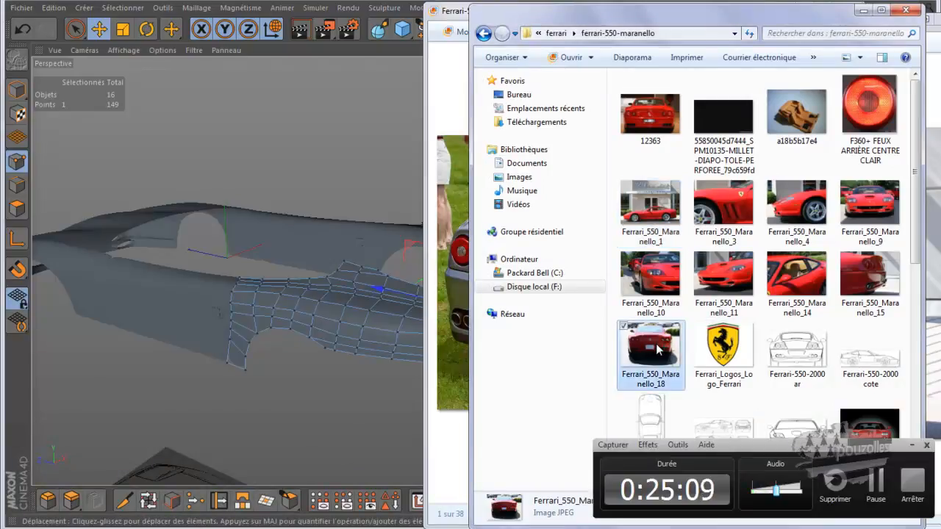
double_click(658, 348)
scroll(673, 226, "up", 2)
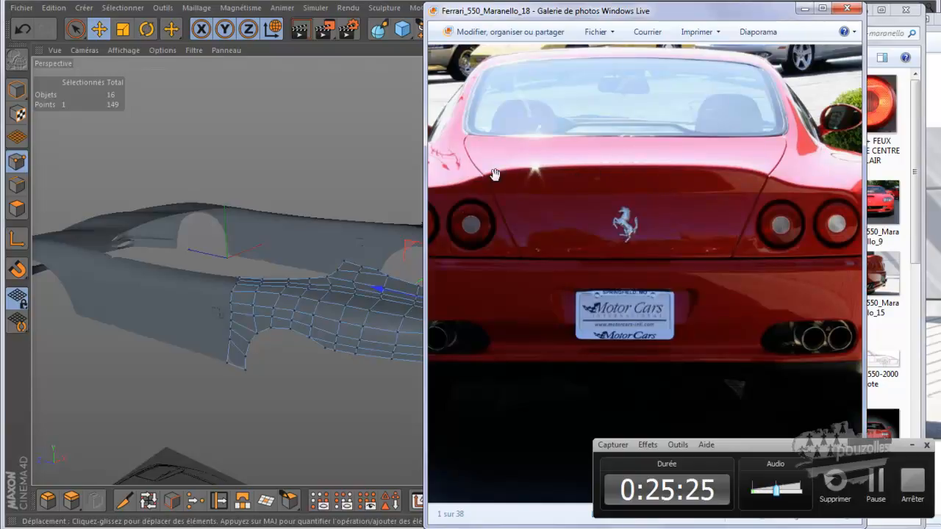
key("alt+Tab")
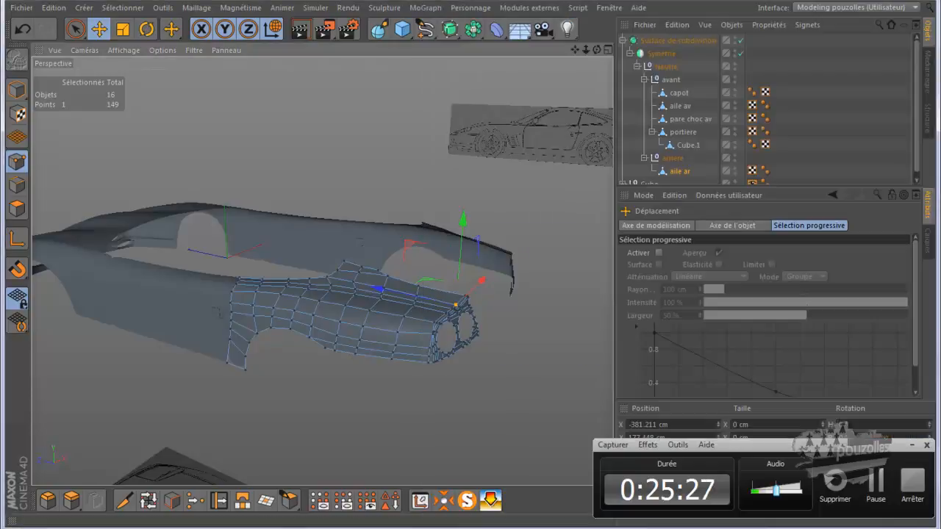